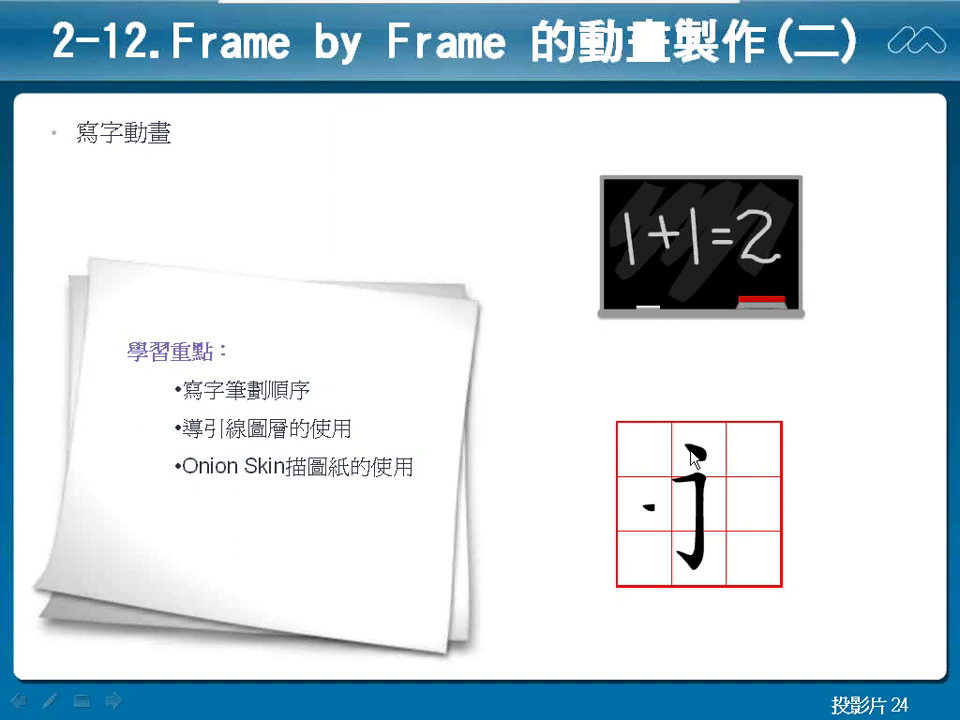
Step: Leave the slide show and open the Flash document 永字八法 from the Lesson3\逐格動畫 folder, dismissing the file format alert
key(Escape)
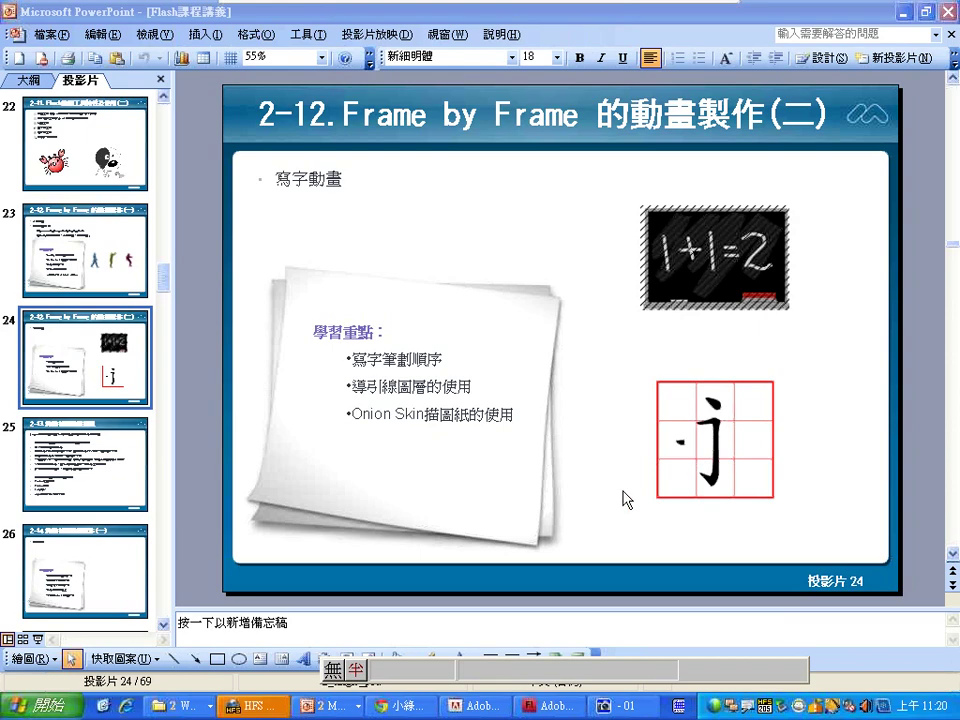
click(180, 706)
click(200, 658)
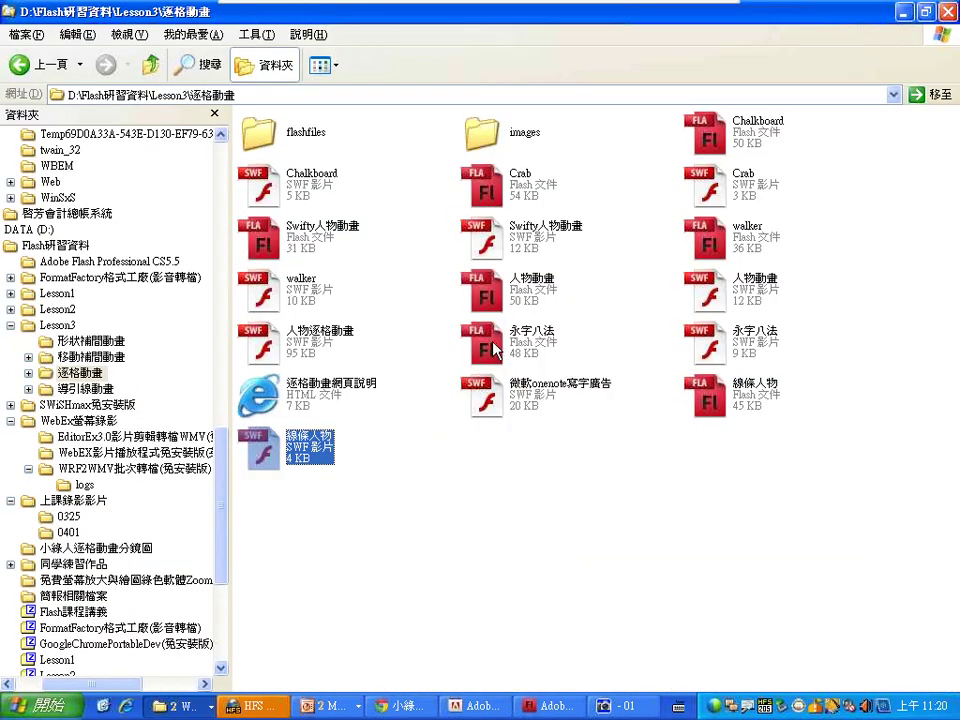
click(495, 348)
double_click(495, 348)
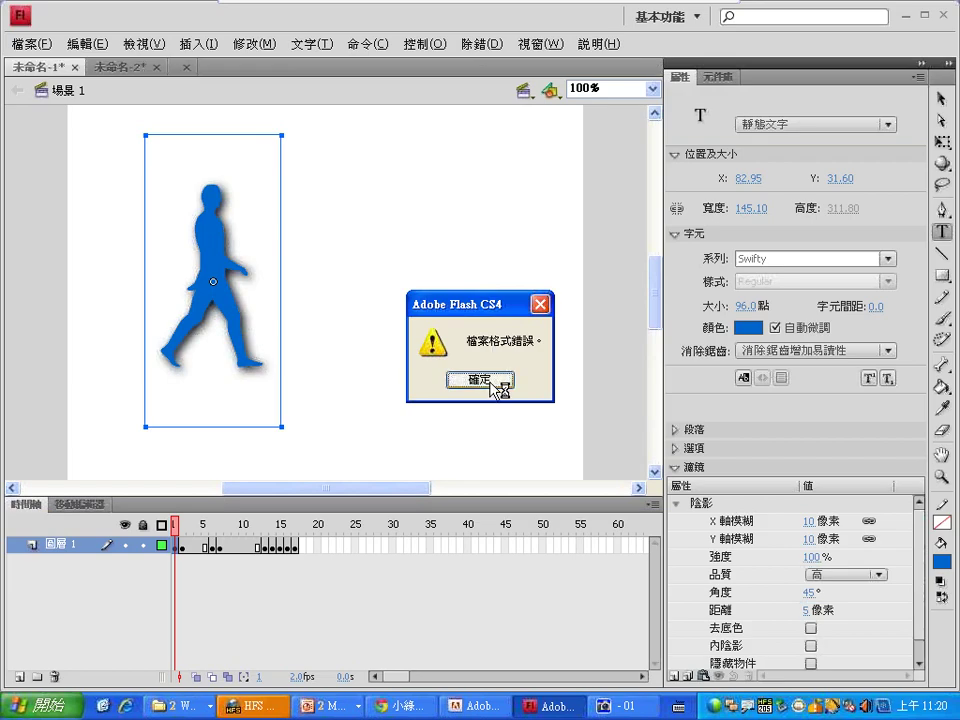
click(492, 382)
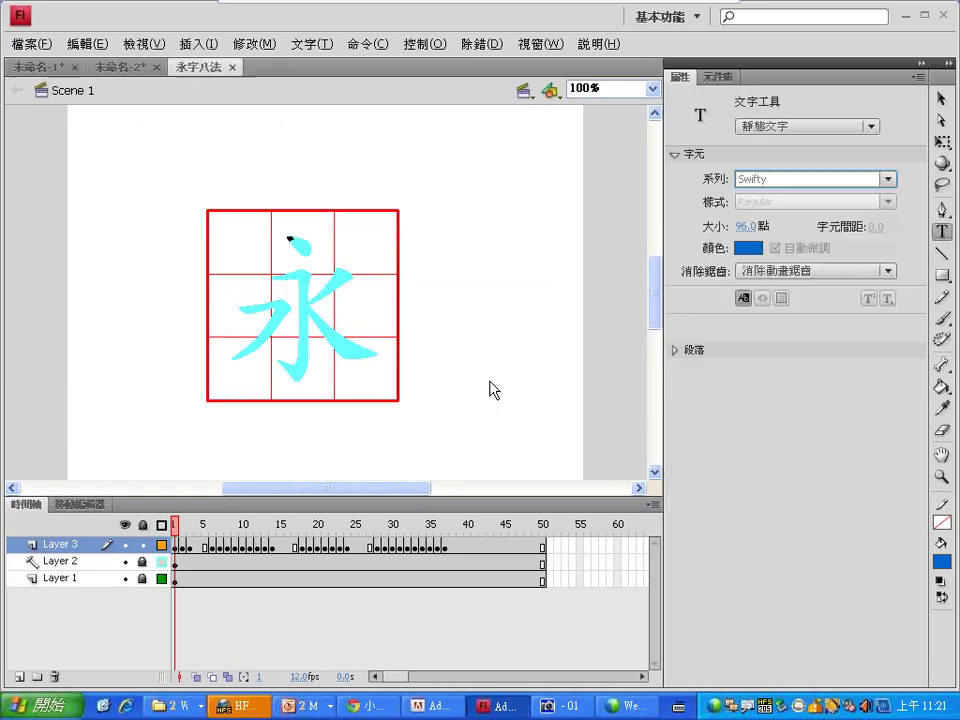
Step: Scrub through the 永字八法 timeline to frame 41 to examine how the strokes of 永 build up frame by frame
click(185, 525)
mouse_move(187, 524)
mouse_down()
mouse_move(593, 525)
mouse_move(248, 563)
mouse_up()
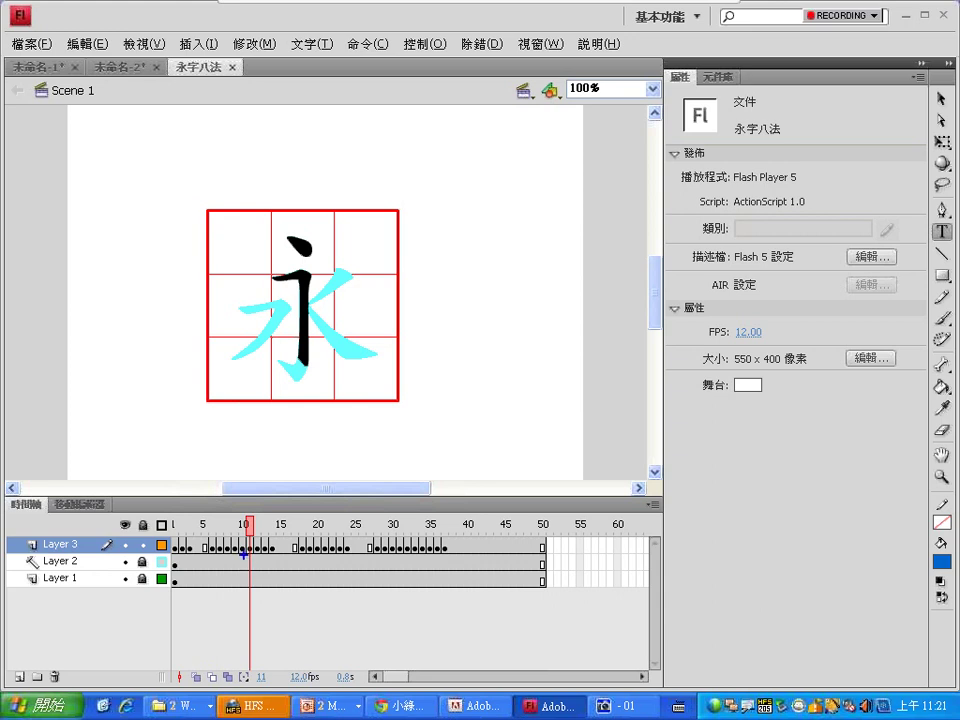
drag(220, 316, 275, 285)
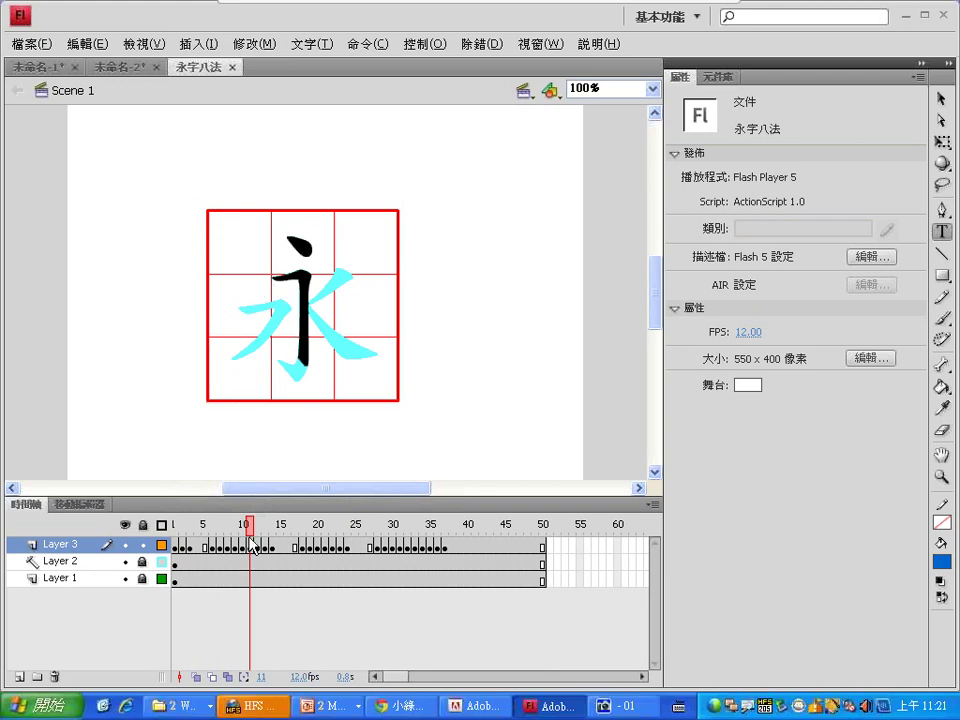
drag(249, 525, 477, 527)
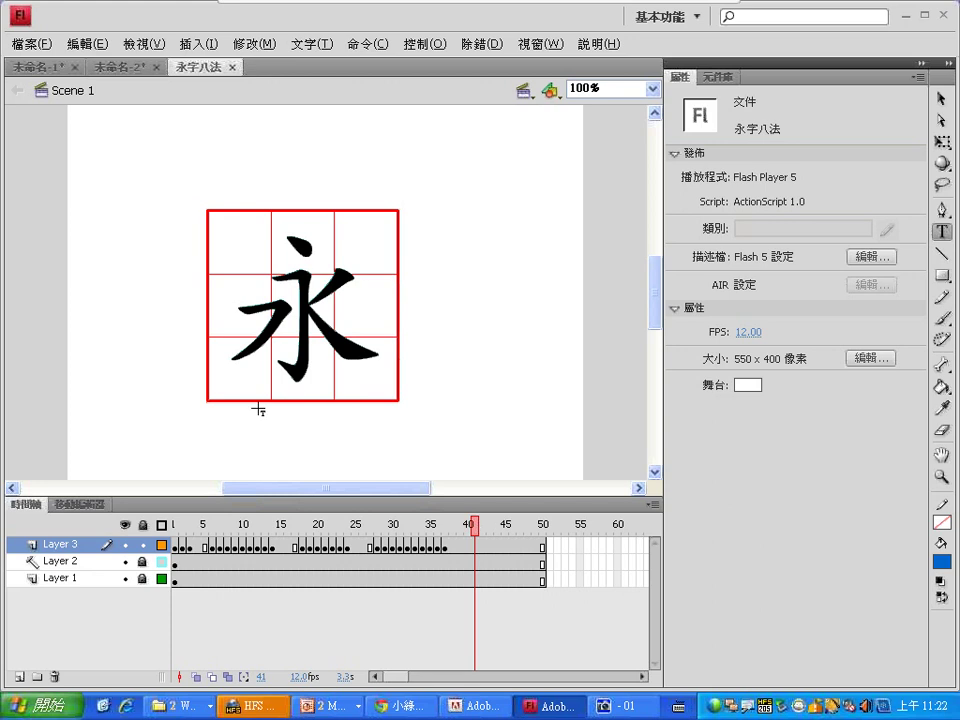
Step: Create a new Flash file (ActionScript 2.0) document
click(30, 44)
click(60, 64)
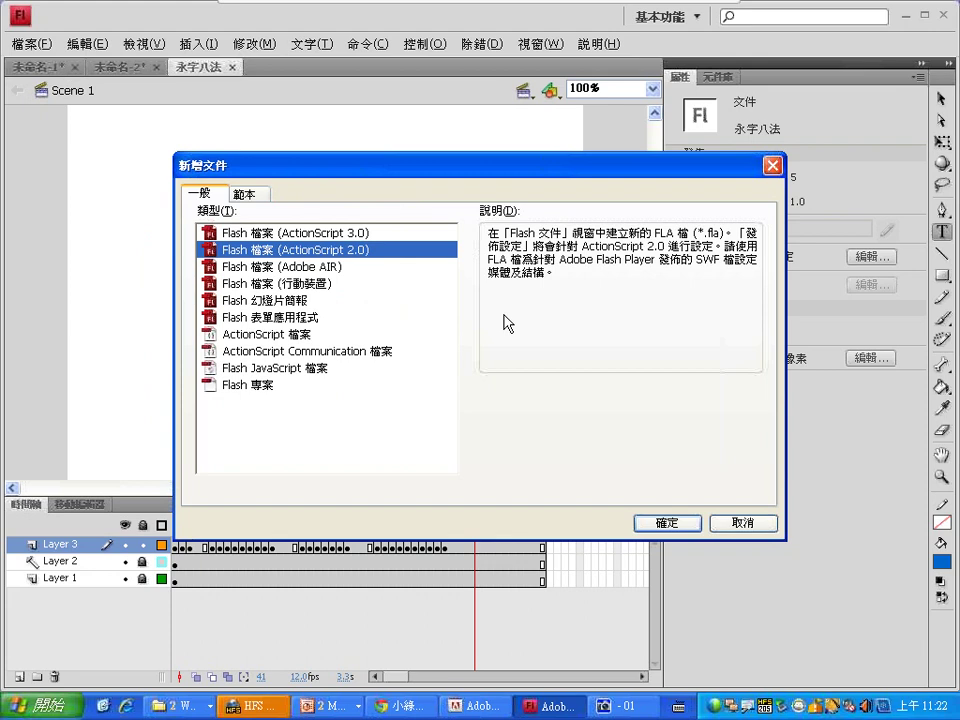
click(668, 526)
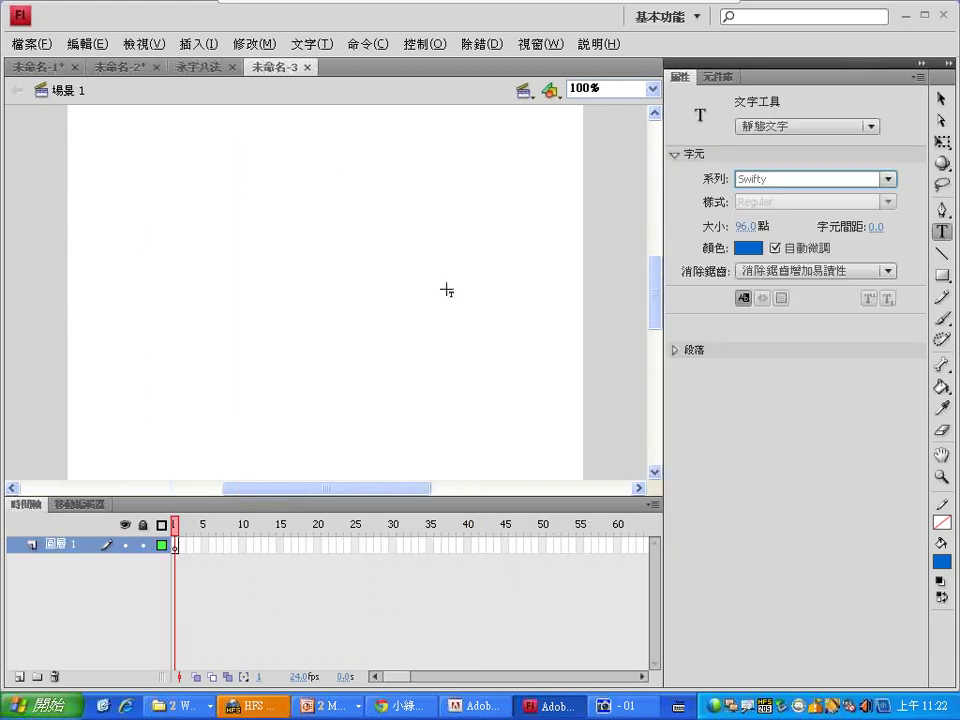
Step: Return to the 永字八法 document and unlock Layer 2 and Layer 1
click(200, 70)
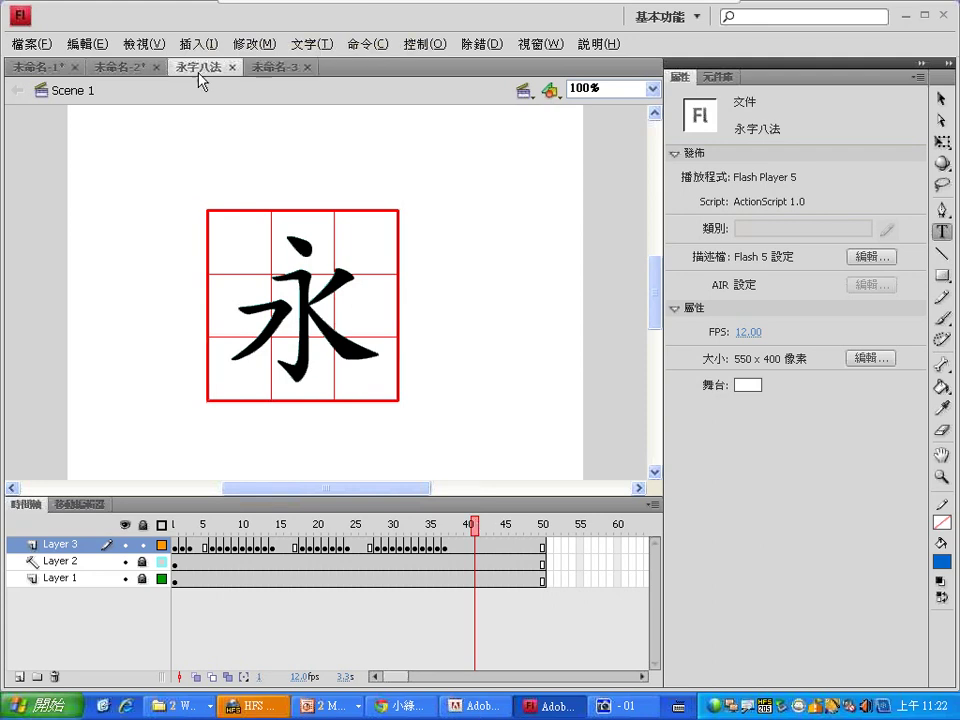
click(142, 564)
click(143, 579)
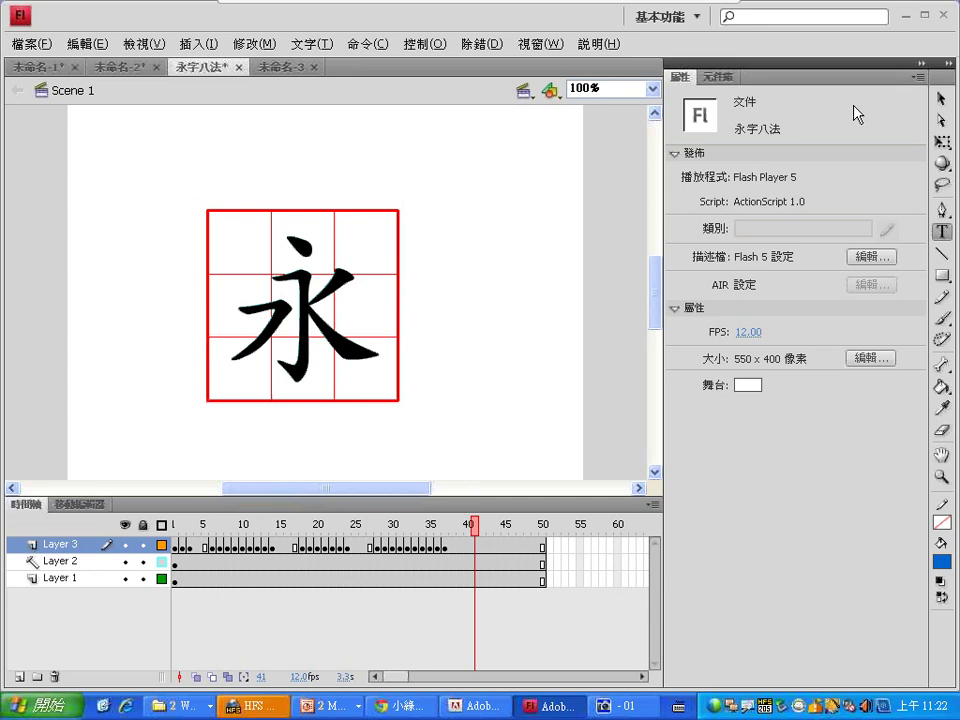
Step: Select the whole red nine-square grid on Layer 1, undo a trial move of it, and copy it
click(943, 99)
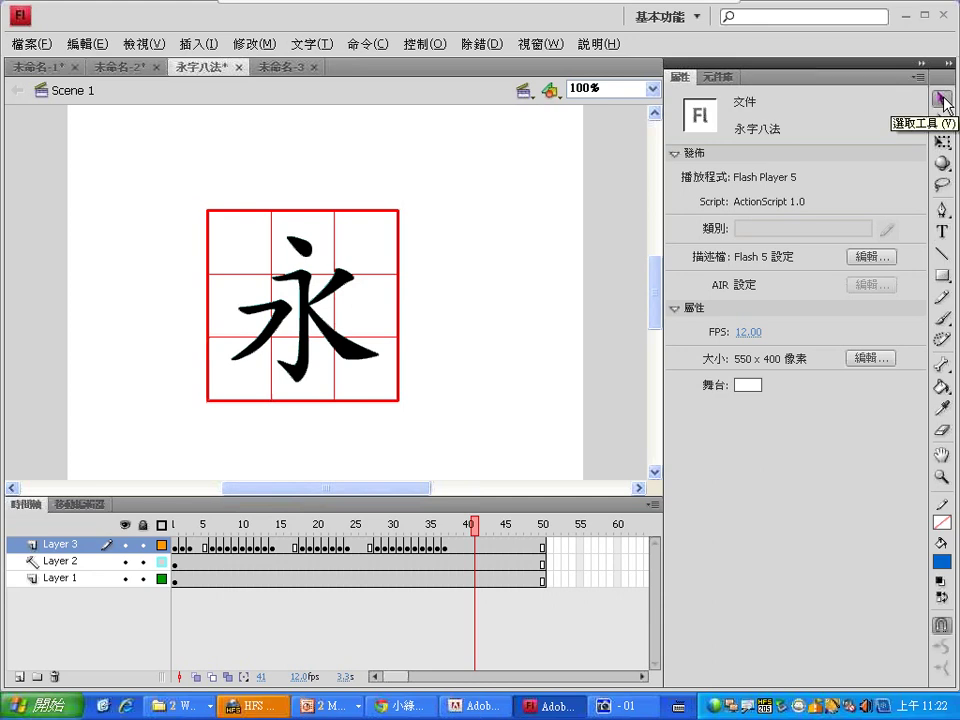
double_click(399, 222)
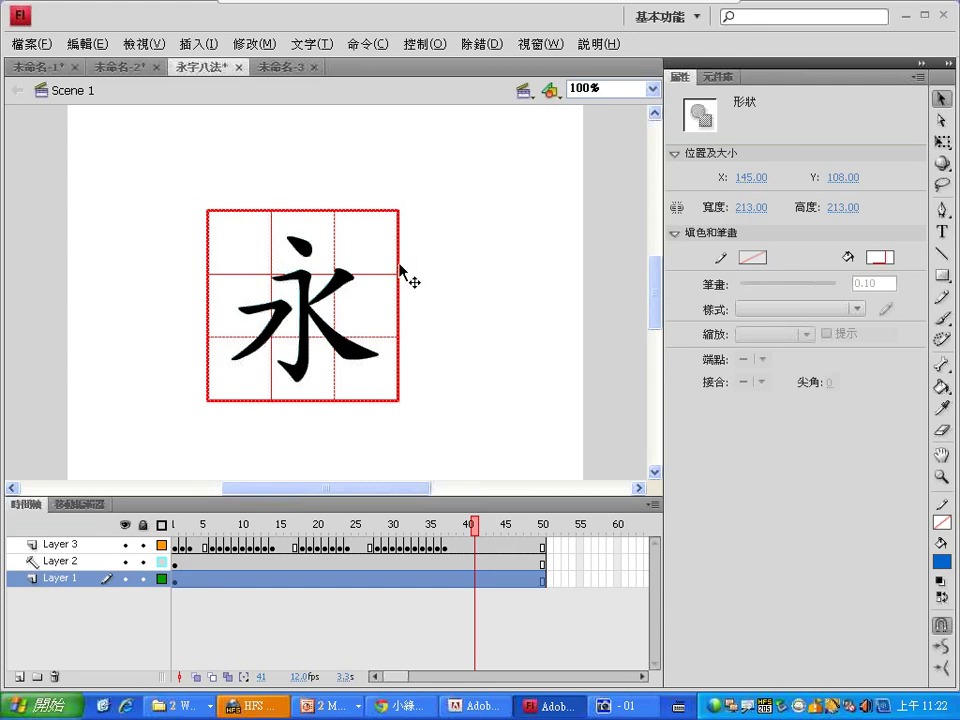
drag(400, 266, 520, 224)
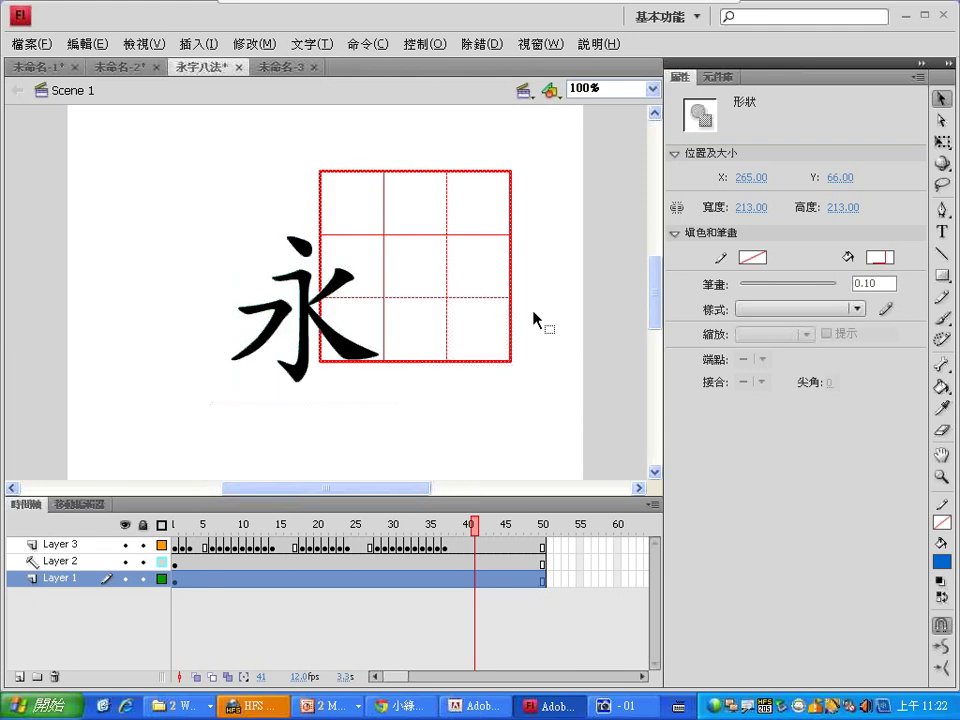
key(ctrl+z)
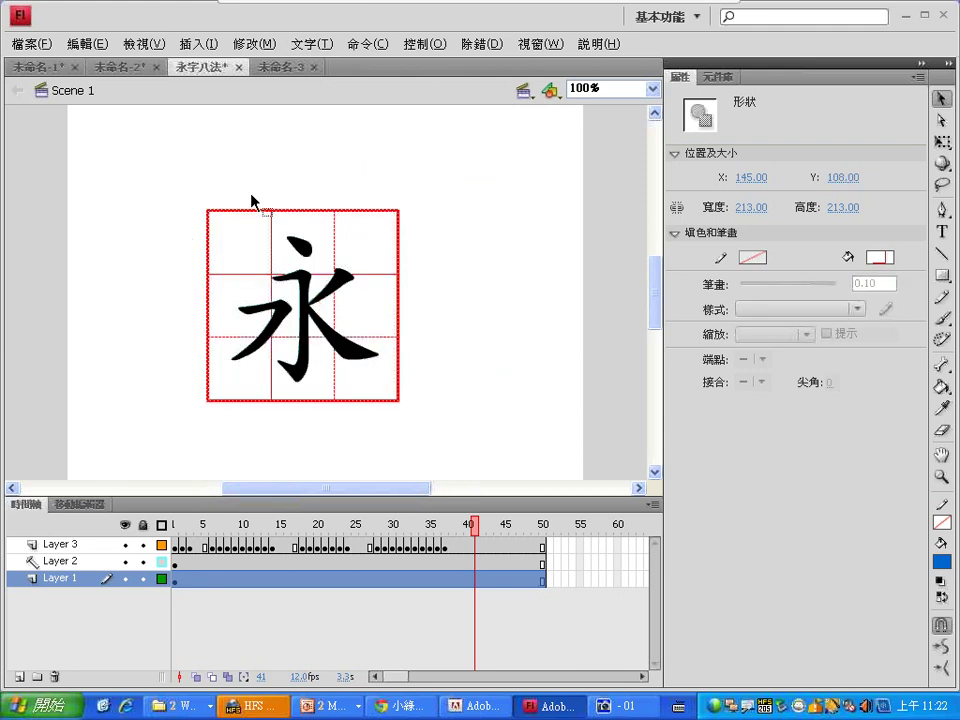
click(85, 44)
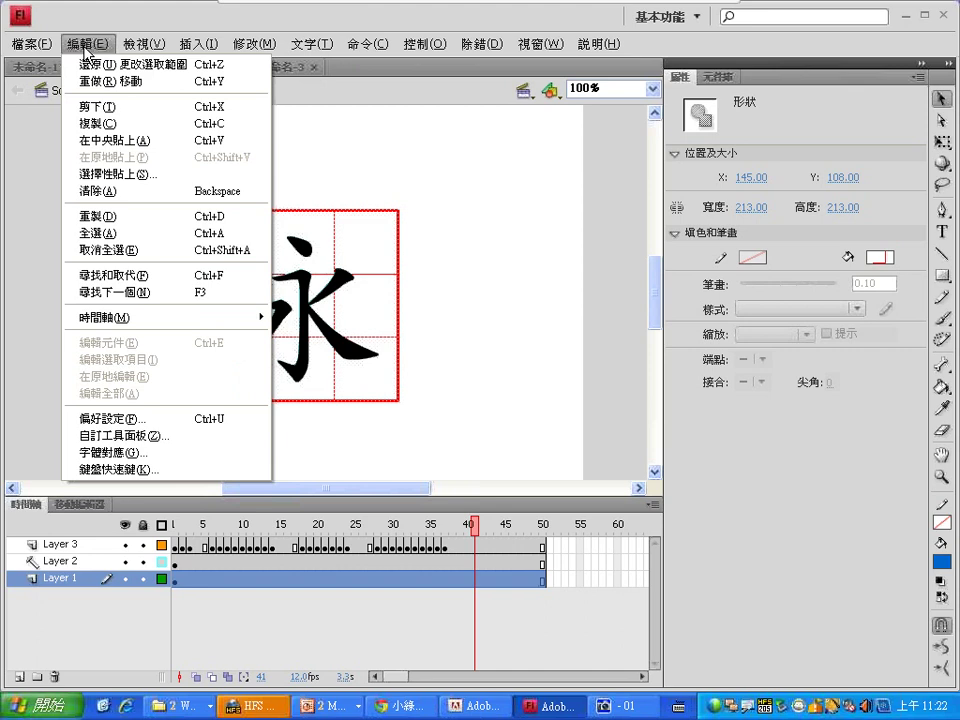
click(90, 123)
Step: Paste the copied grid in the centre of the stage of 未命名-3
click(281, 70)
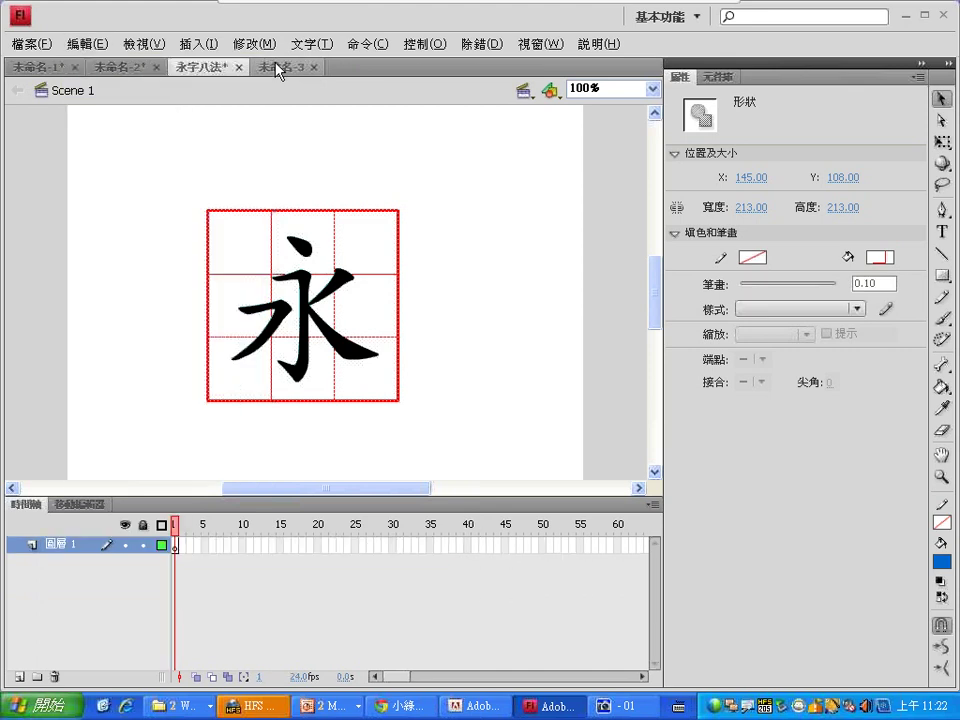
click(84, 44)
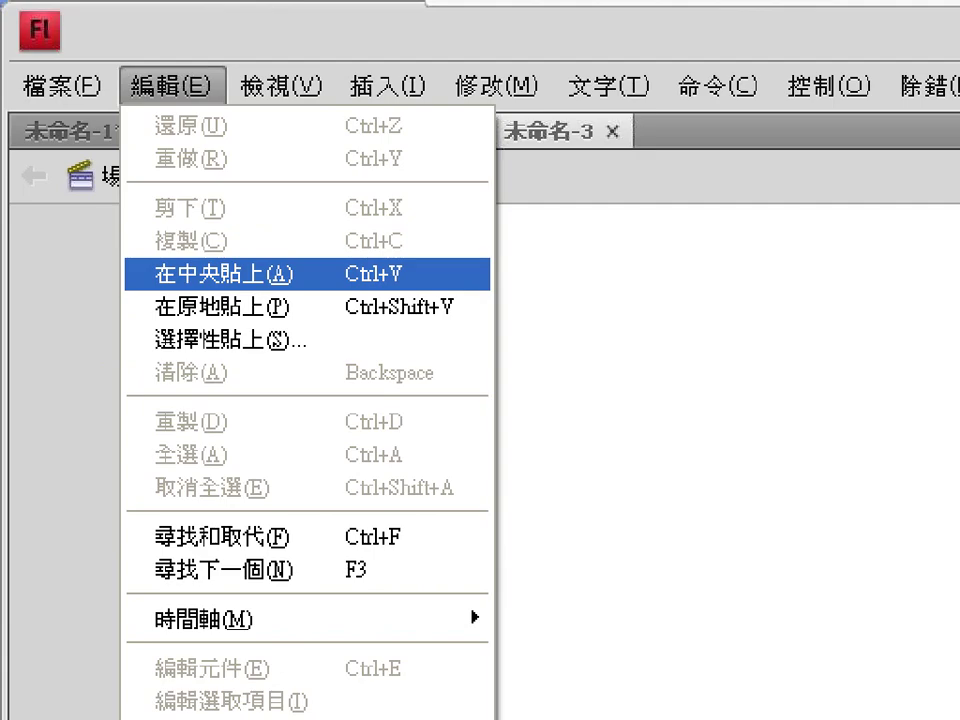
drag(432, 266, 475, 240)
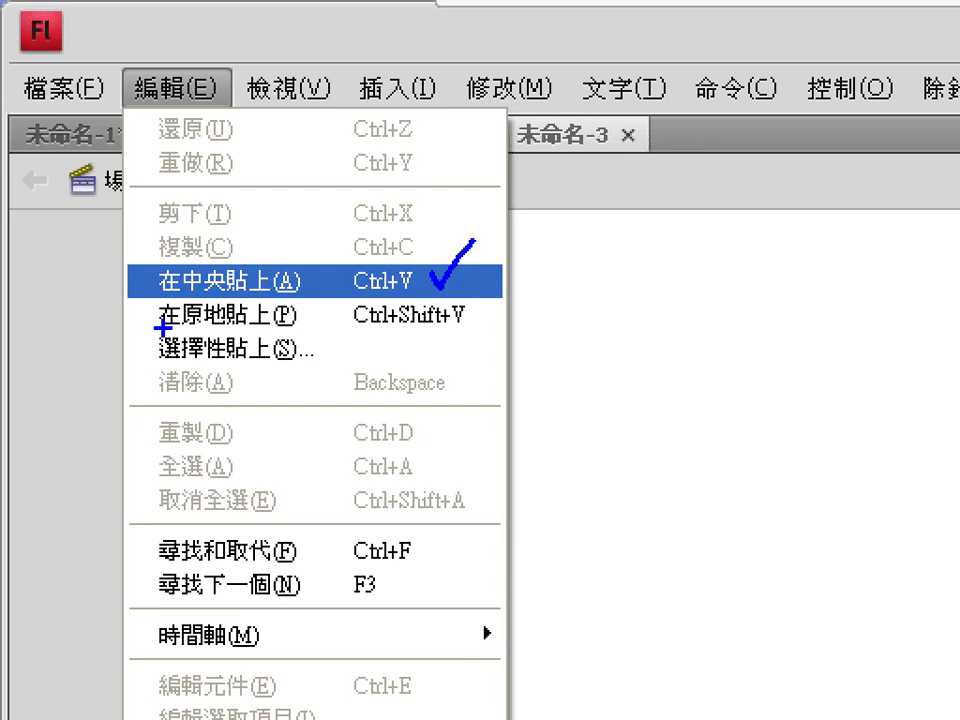
drag(160, 326, 296, 322)
mouse_move(574, 268)
mouse_down()
mouse_move(796, 370)
mouse_move(536, 460)
mouse_move(563, 368)
mouse_move(627, 341)
mouse_up()
mouse_move(607, 330)
mouse_down()
mouse_move(623, 328)
mouse_move(600, 352)
mouse_up()
key(ctrl+z)
key(ctrl+z)
mouse_move(602, 312)
mouse_down()
mouse_move(600, 350)
mouse_move(628, 340)
mouse_up()
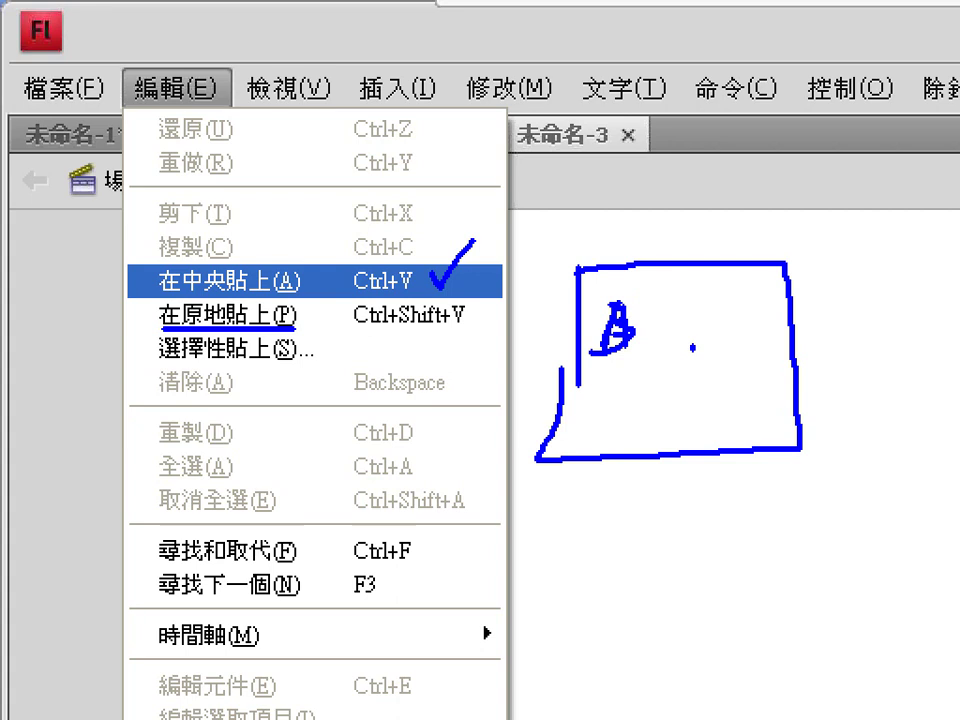
drag(692, 352, 725, 350)
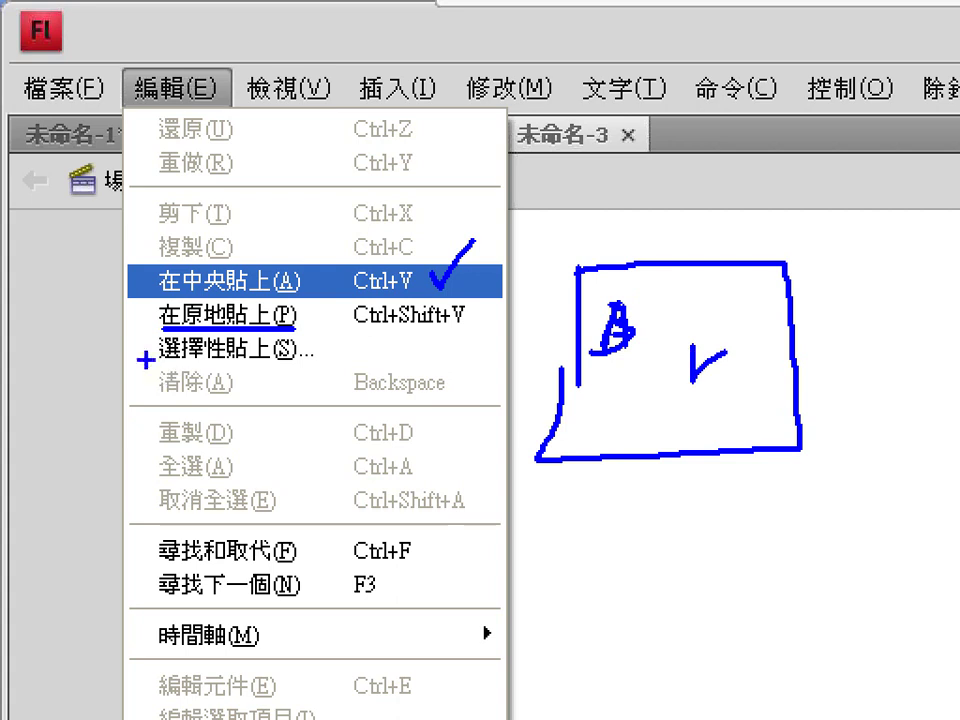
drag(146, 354, 370, 346)
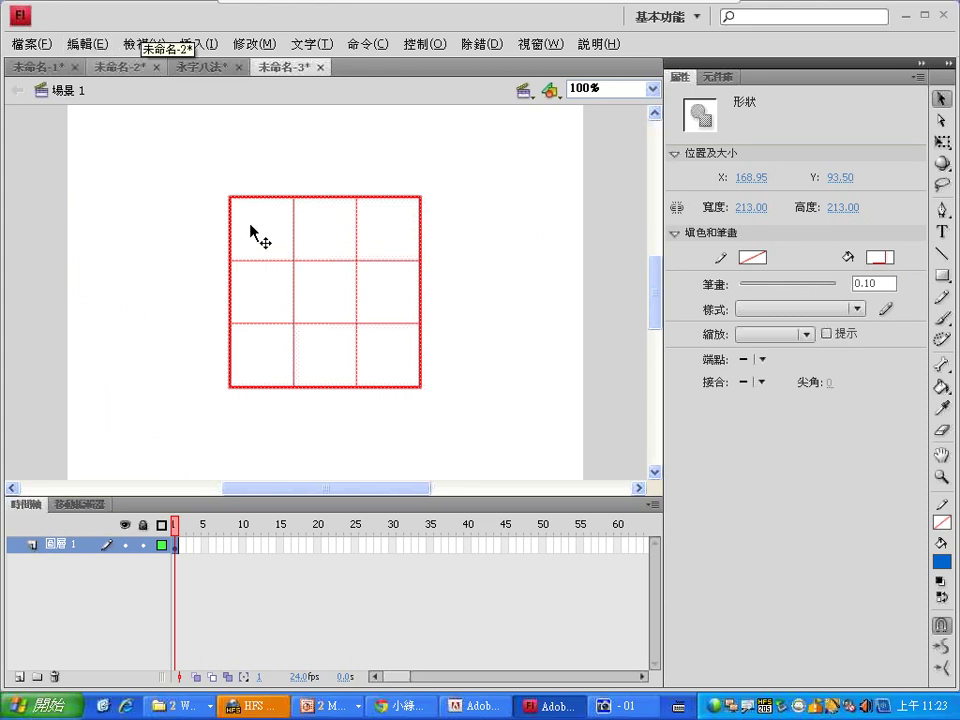
Step: Rename the grid's layer 圖層 1 as 九宮格
click(69, 545)
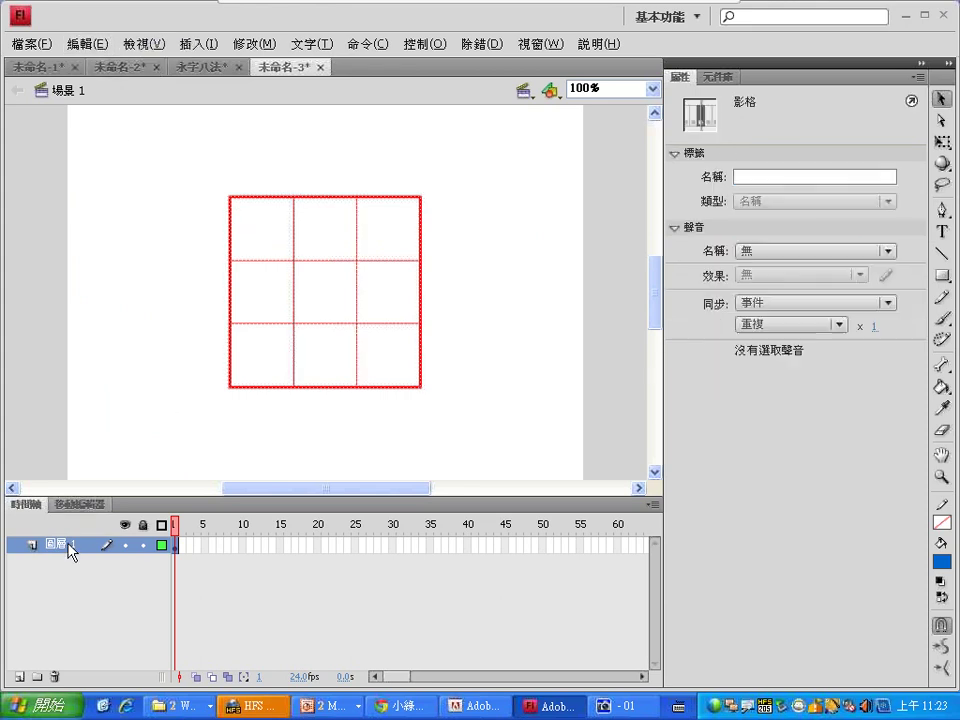
double_click(69, 545)
click(678, 702)
click(676, 683)
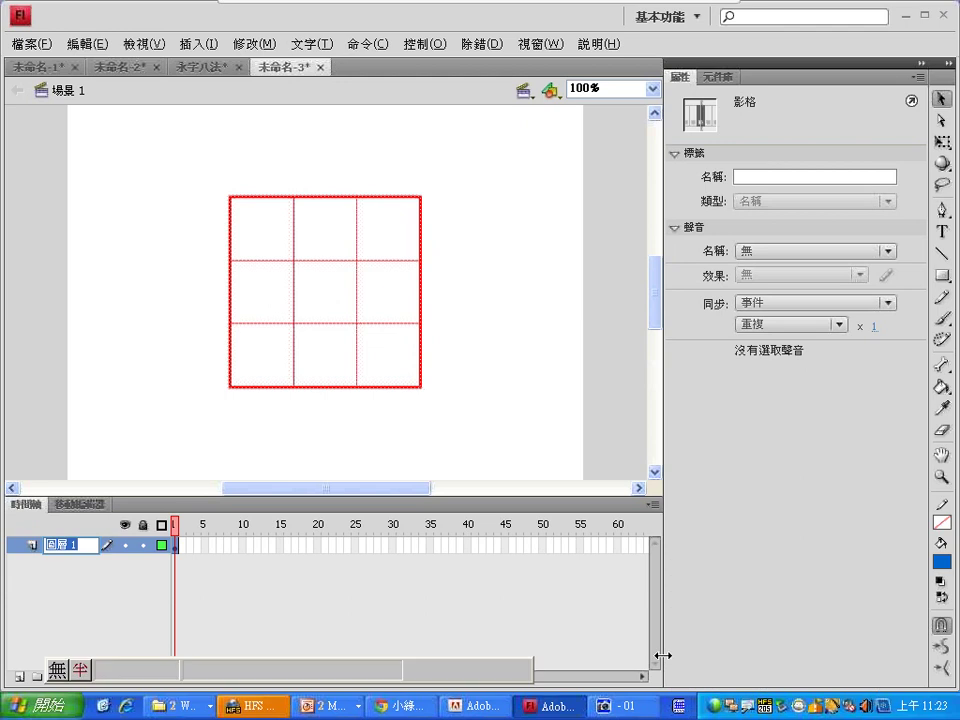
text(九宮)
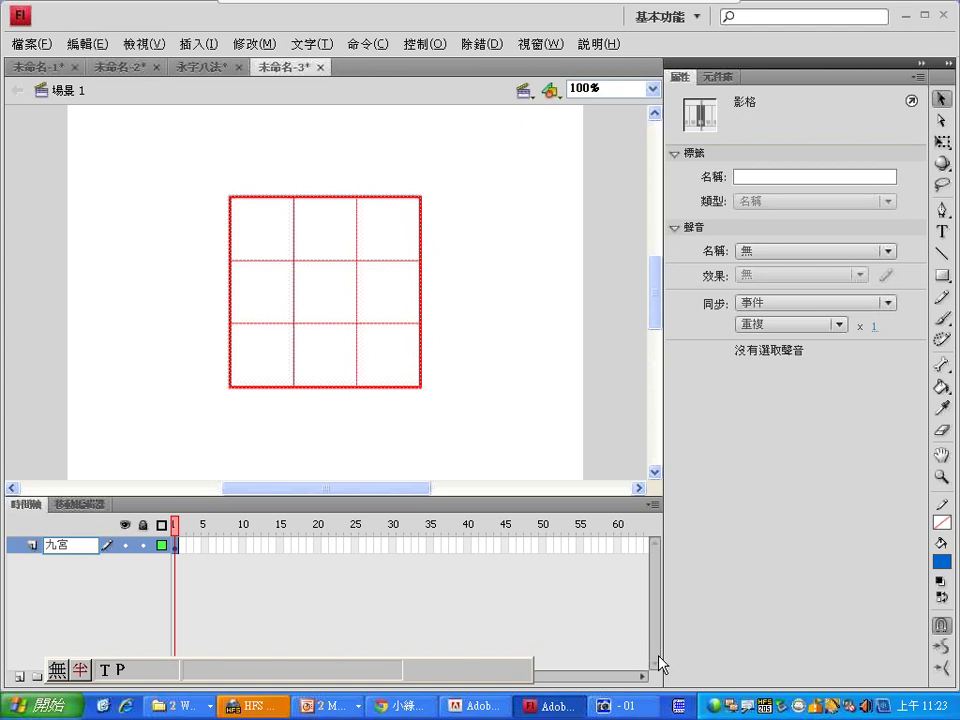
text(格)
key(Return)
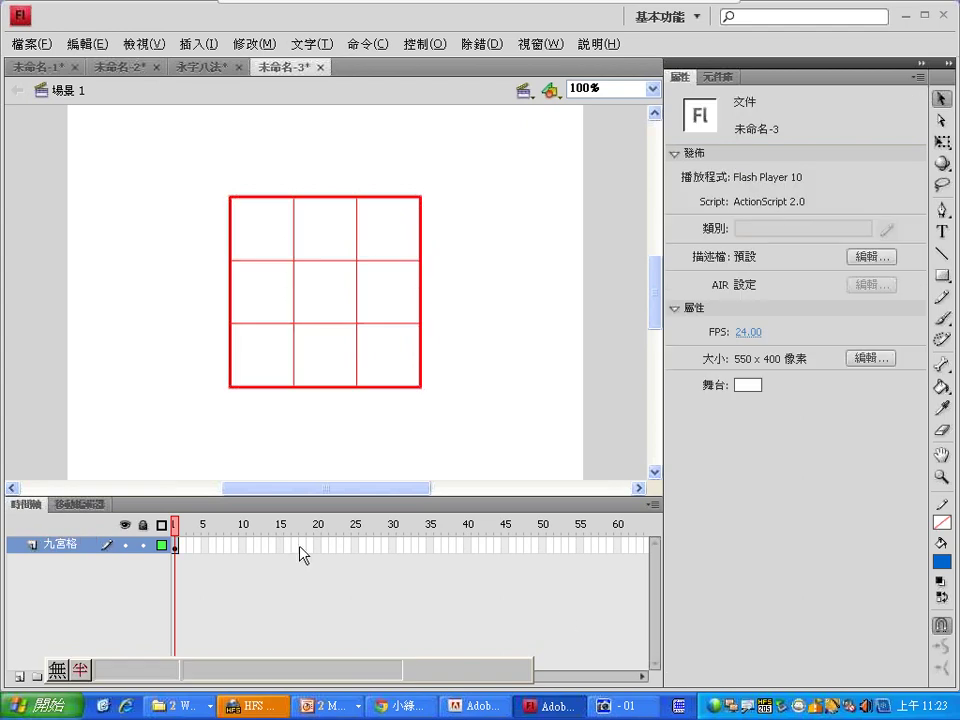
Step: Lock the 九宮格 layer and add a new layer above it
click(143, 545)
drag(144, 671, 250, 612)
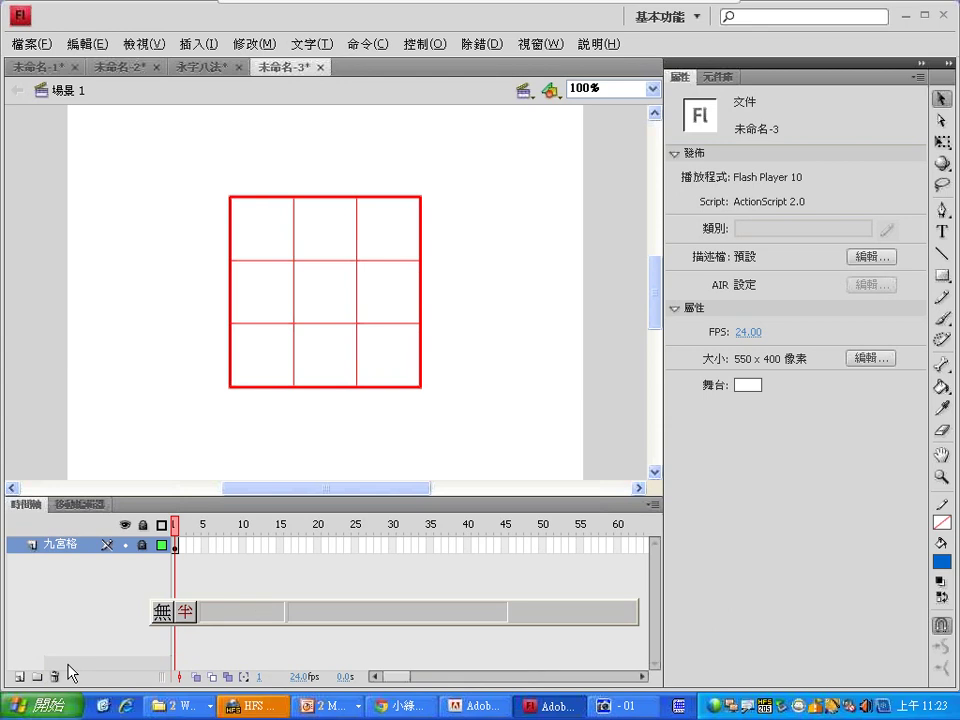
click(18, 676)
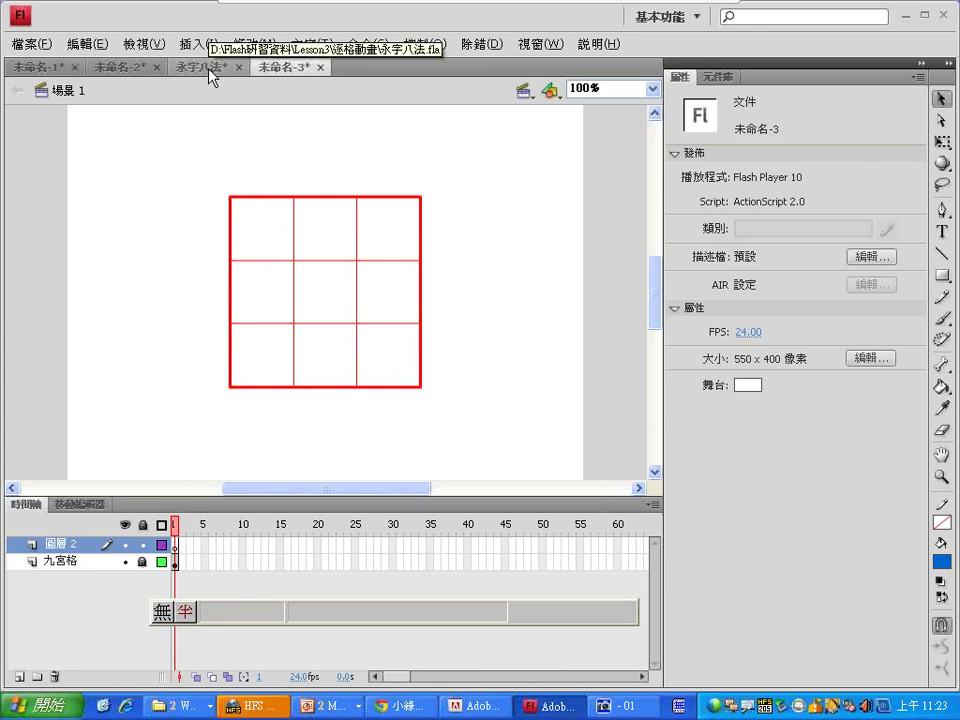
Step: Add the static text 永 over the grid on the new layer, using the font 華康楷書體W5
click(942, 231)
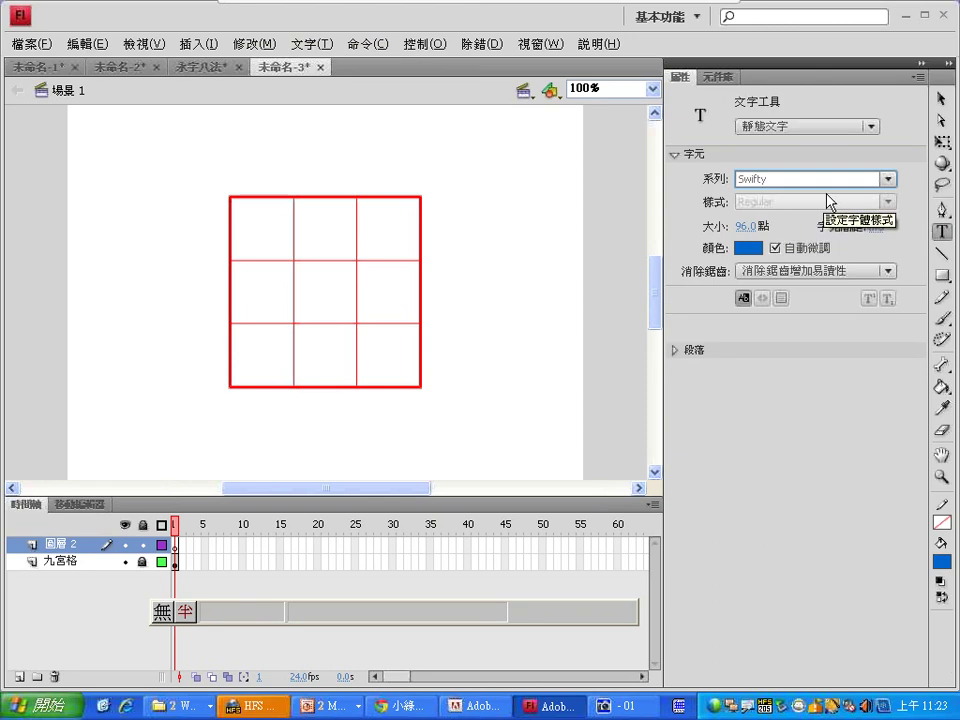
click(886, 179)
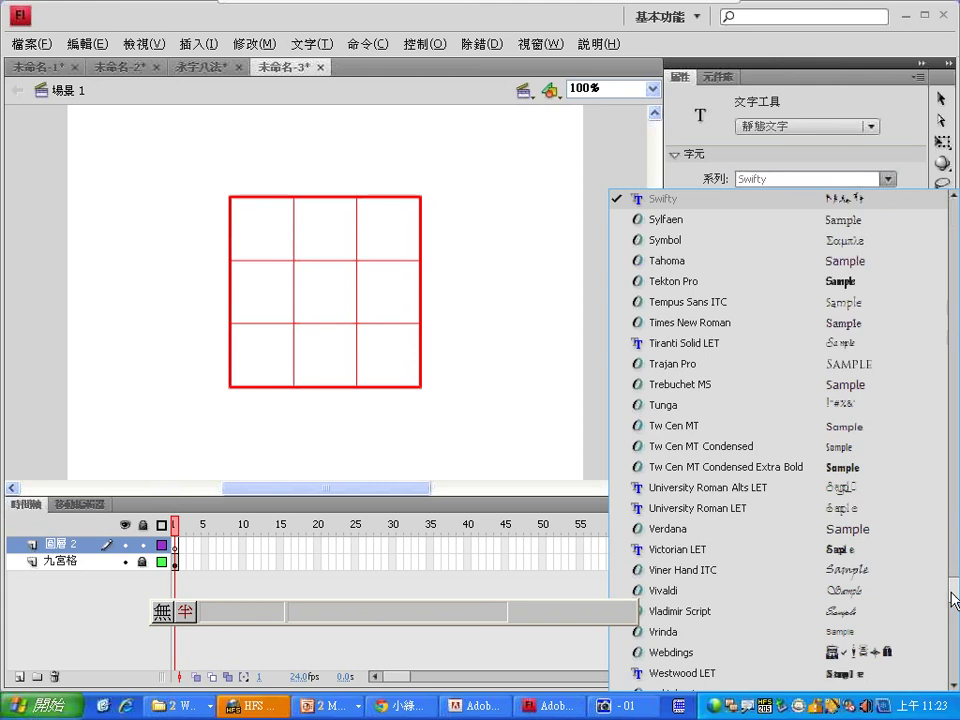
drag(951, 590, 951, 322)
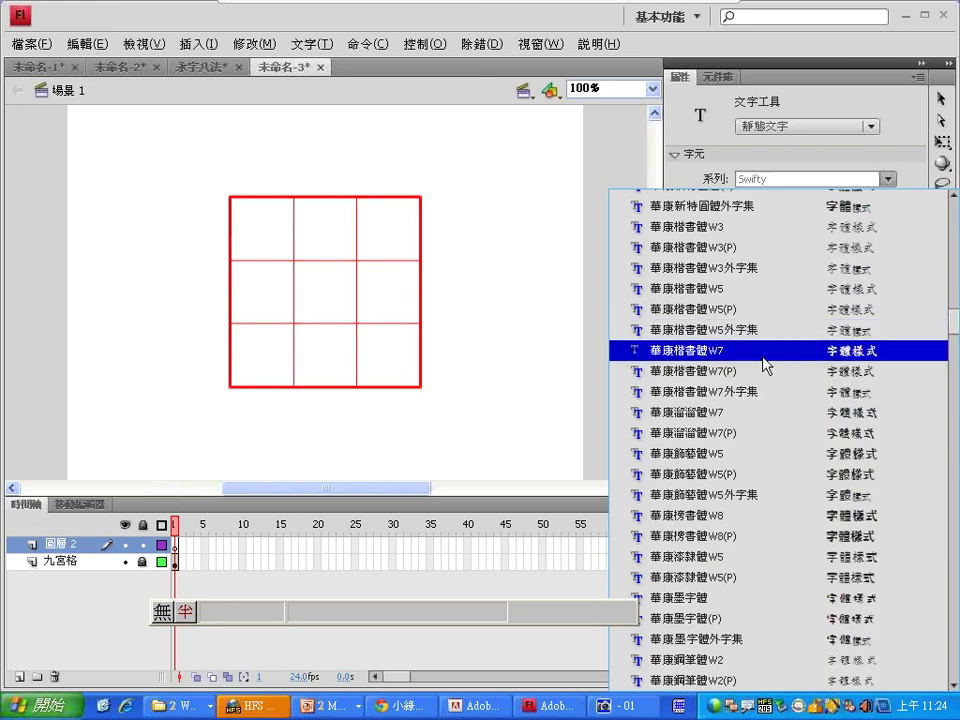
click(735, 289)
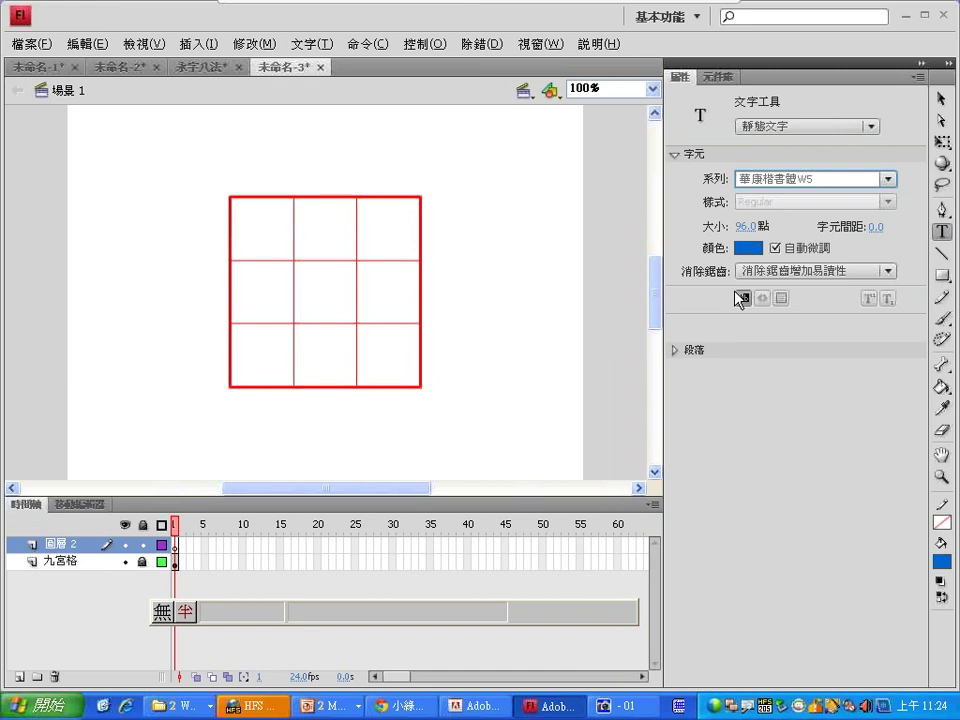
click(278, 271)
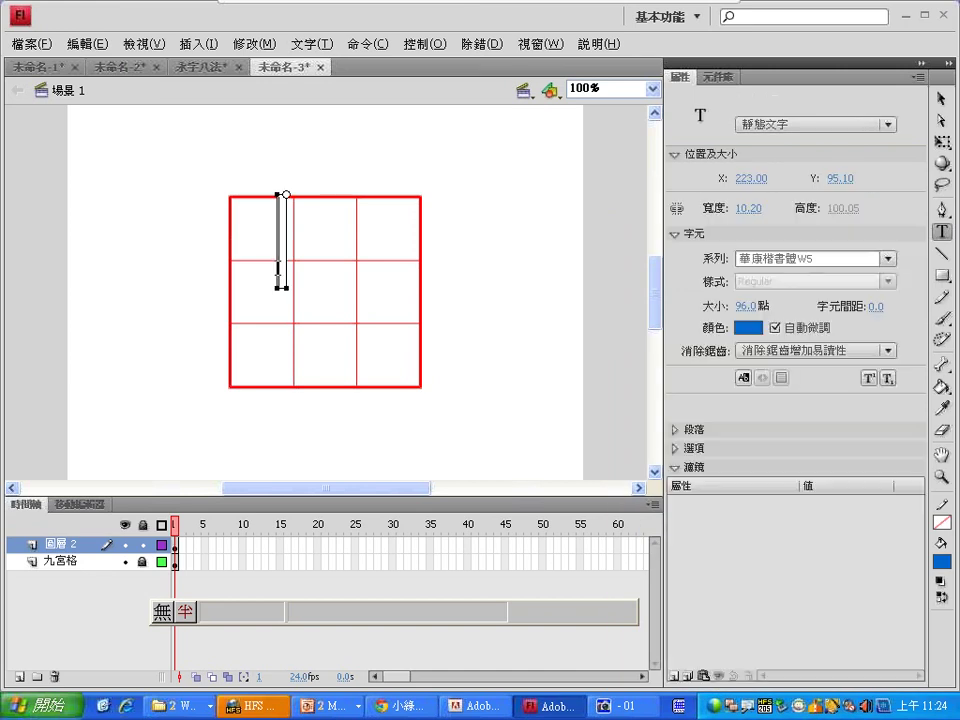
text(un)
key(space)
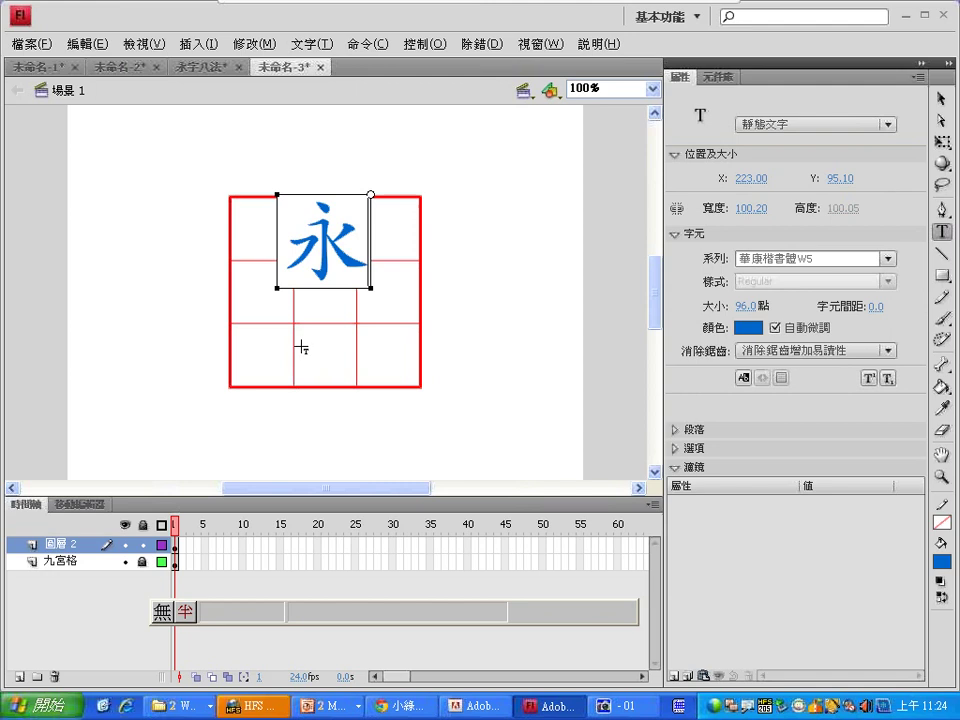
Step: Change the colour of the 永 text to black
click(748, 327)
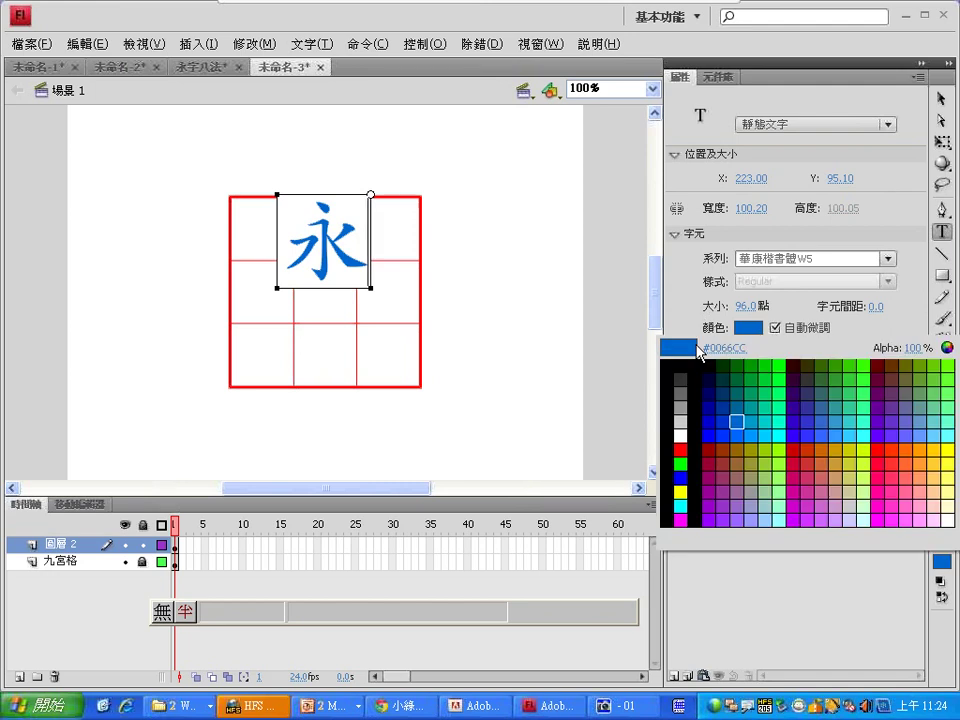
click(667, 372)
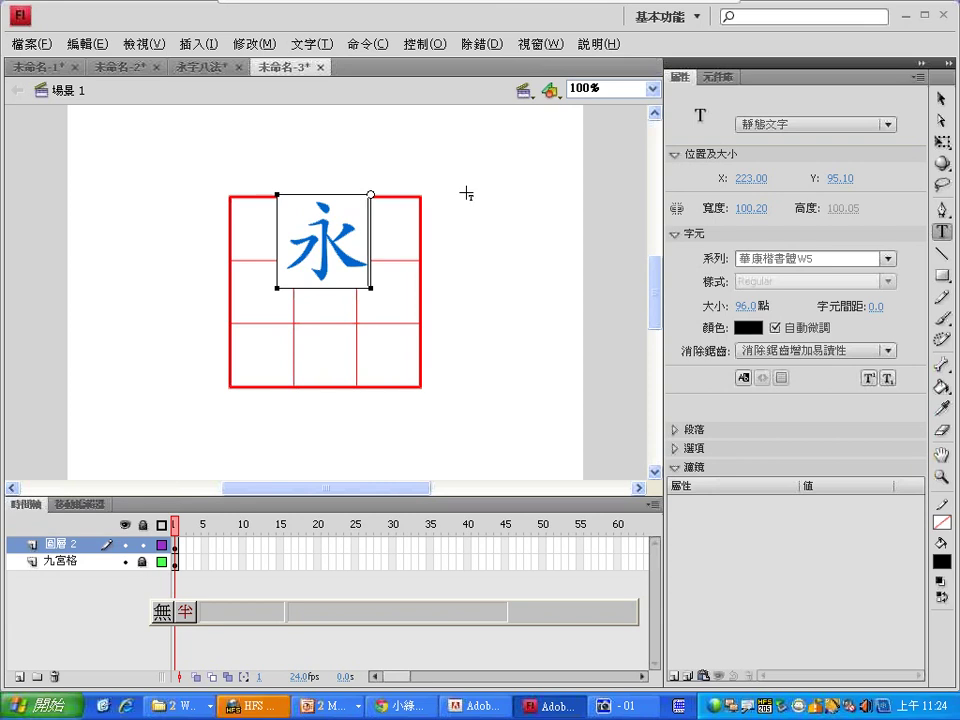
click(940, 99)
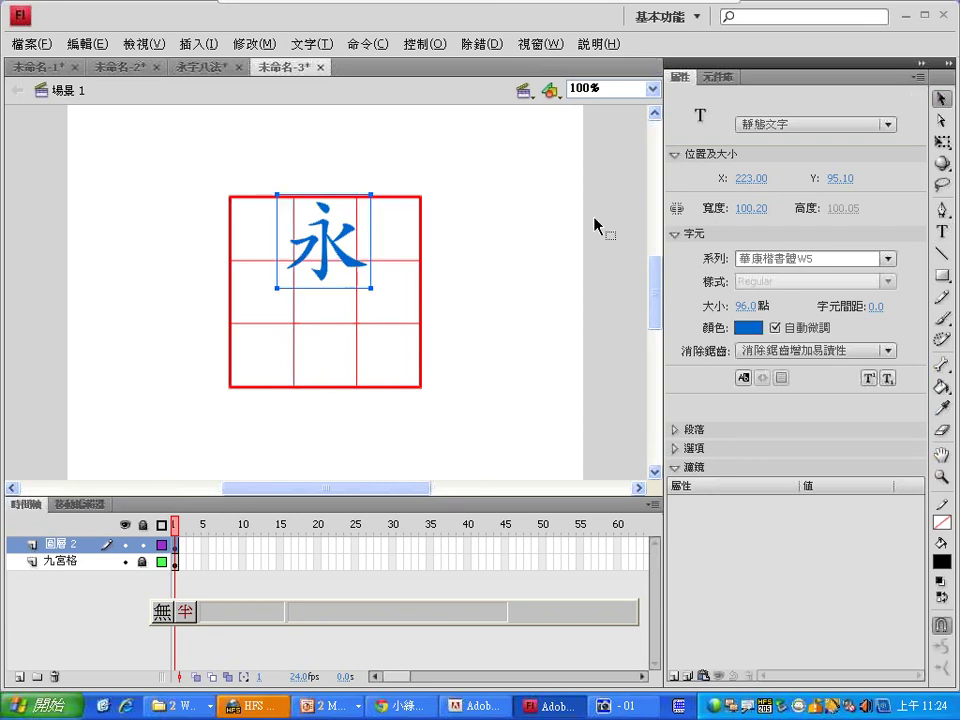
click(748, 327)
click(666, 372)
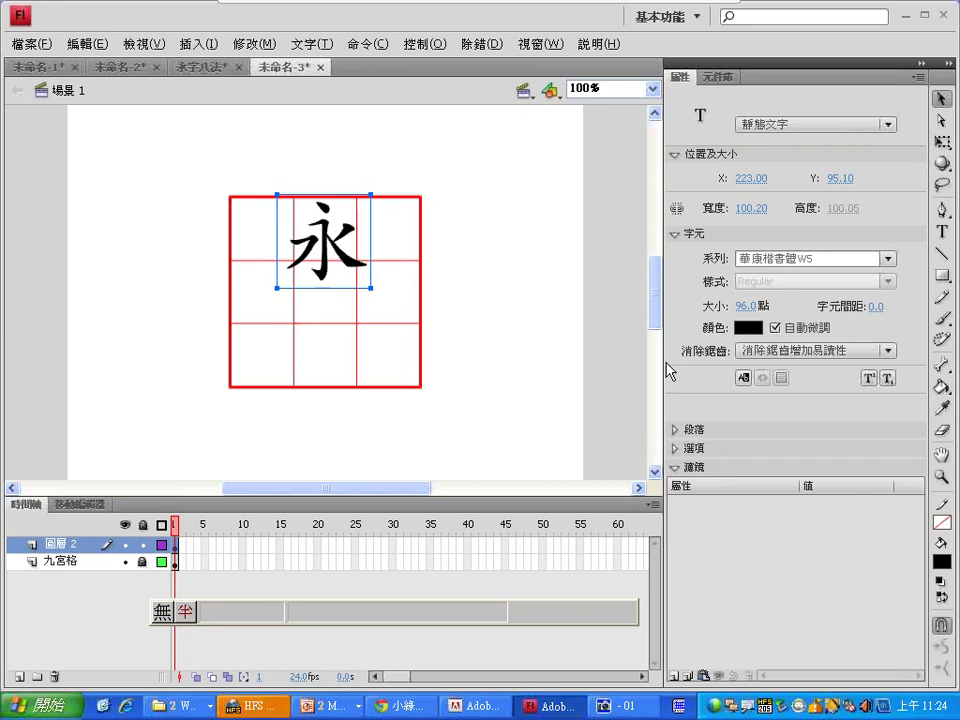
Step: Set the 永 text's size to 200 points and move it so it fits exactly over the nine-square grid
click(748, 306)
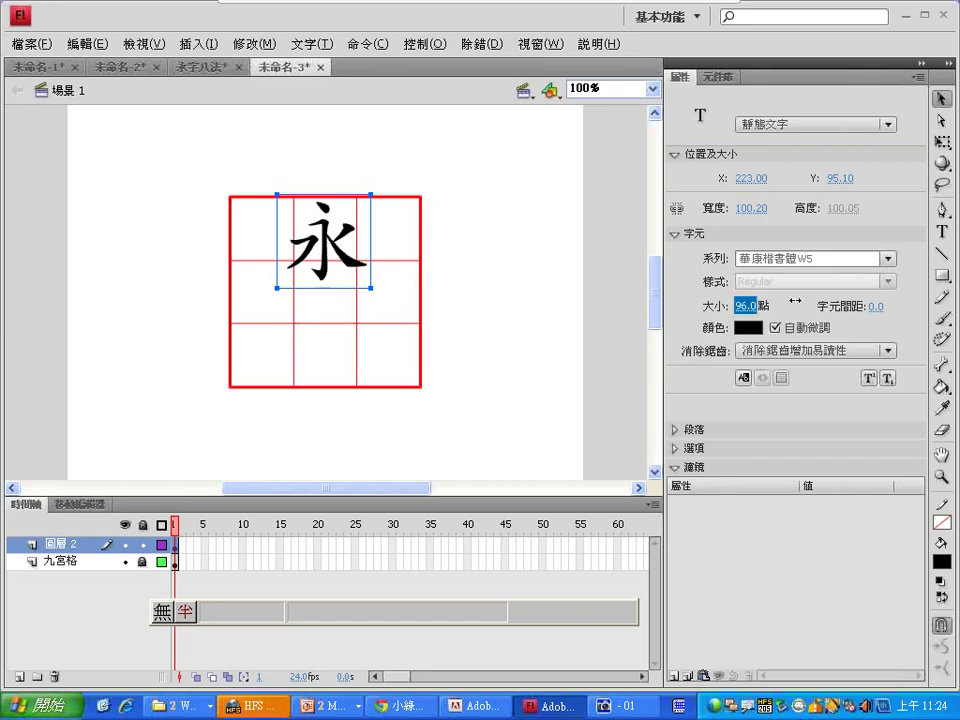
text(96)
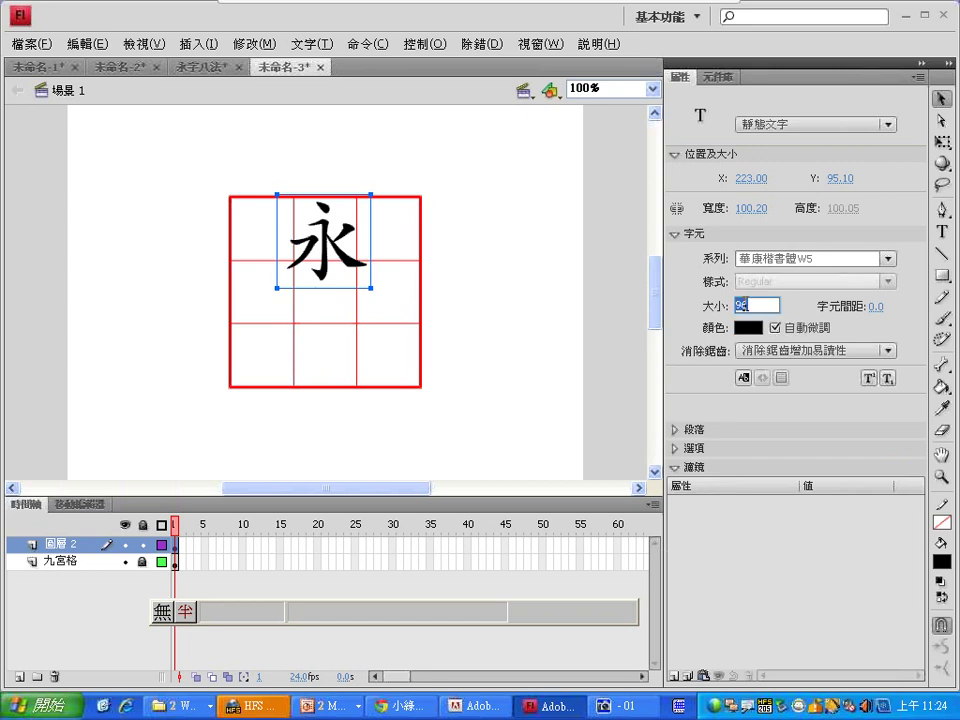
text(150)
key(Return)
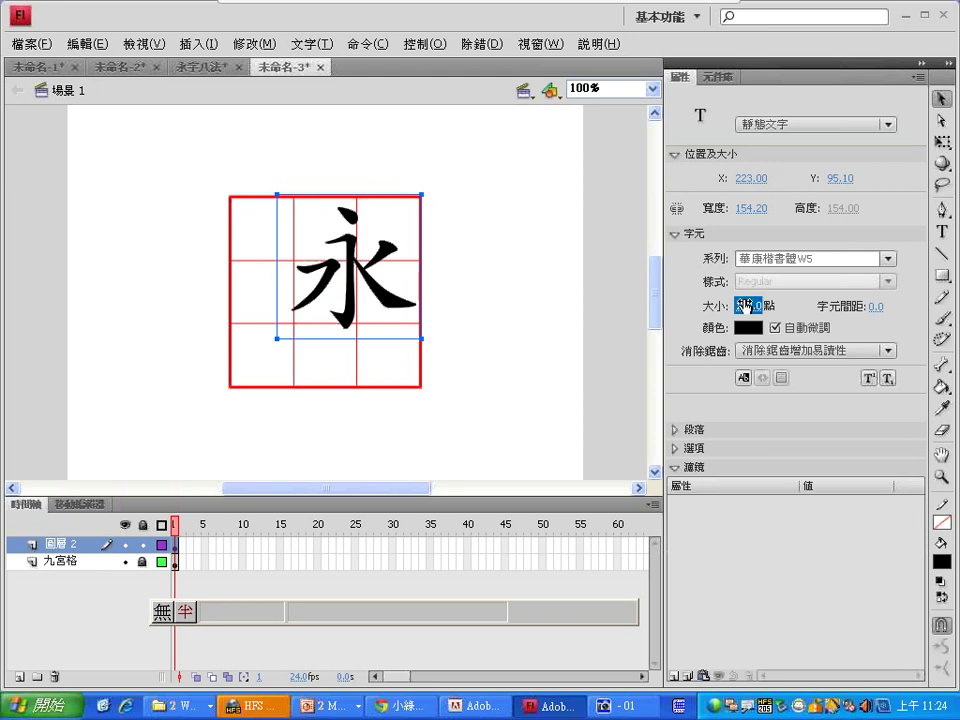
text(200)
key(Return)
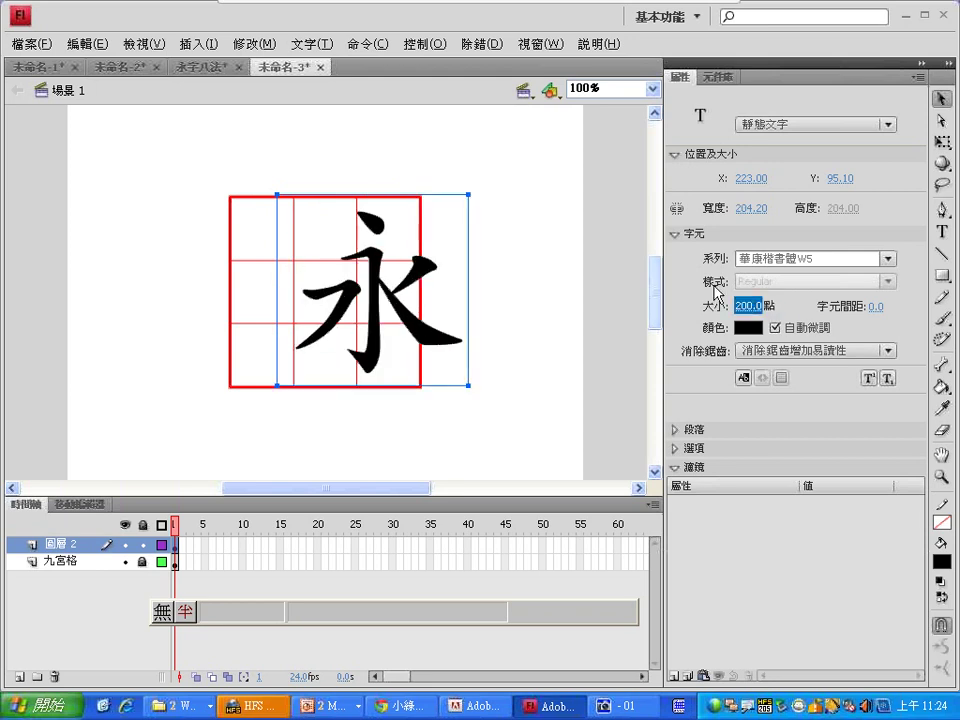
drag(447, 343, 396, 349)
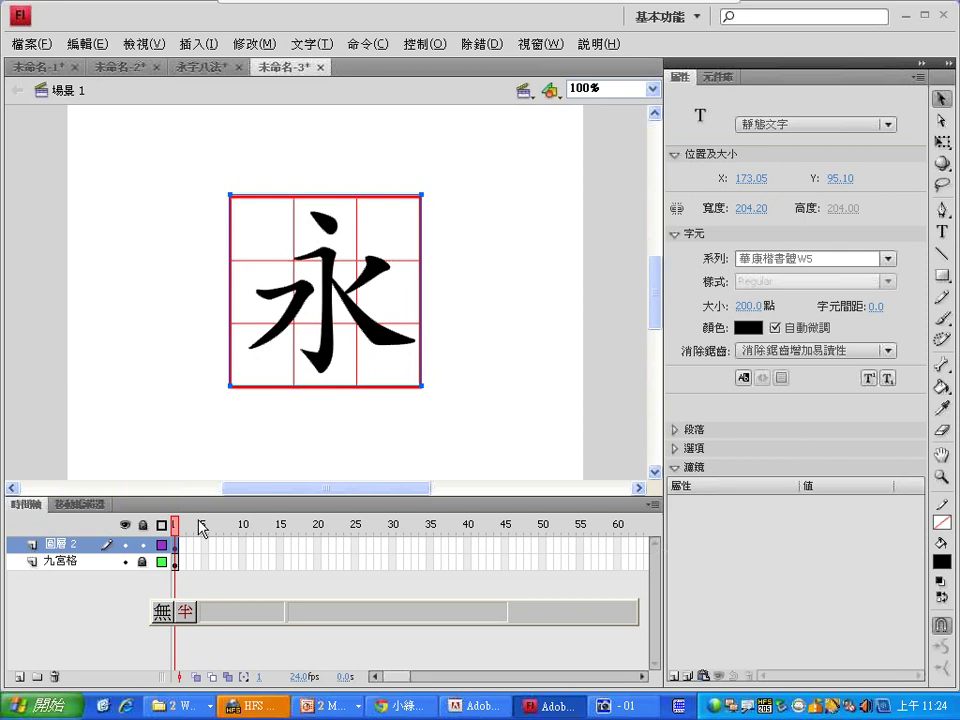
Step: Rename the text's layer 圖層 2 as 永字的底圖 and widen the layer list to fit the full name
click(50, 546)
double_click(50, 546)
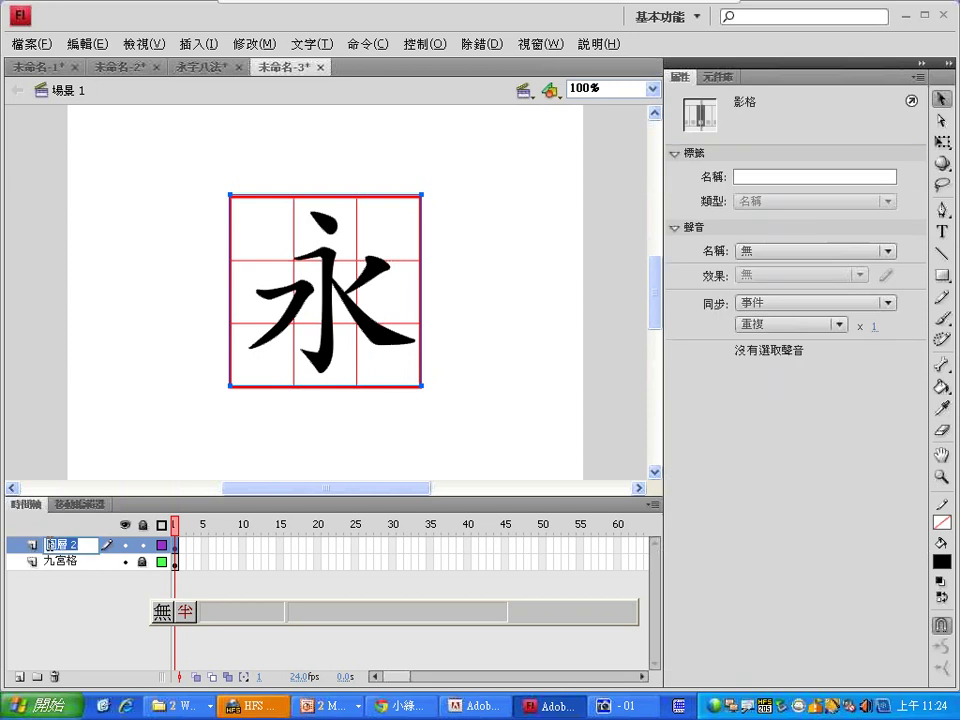
text(永字)
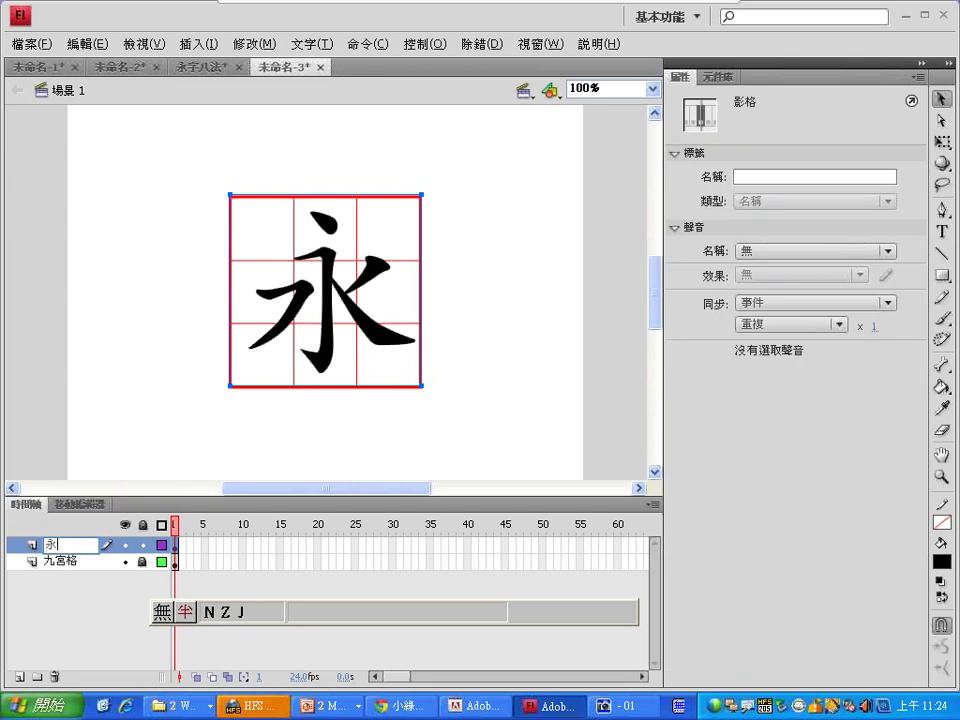
text(的底圖)
click(100, 590)
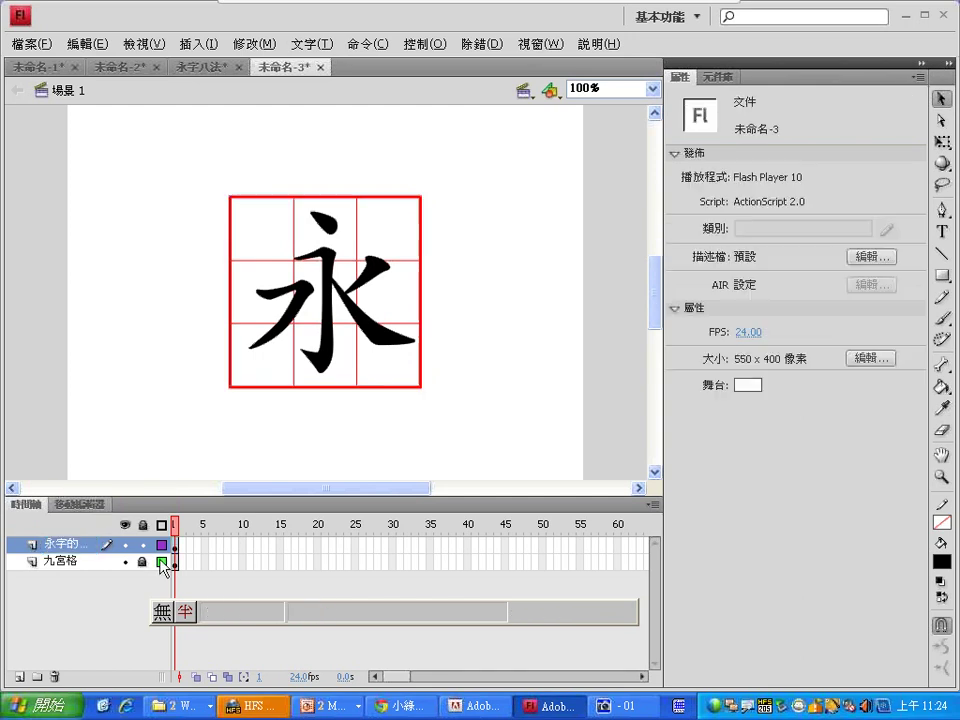
drag(167, 530, 205, 562)
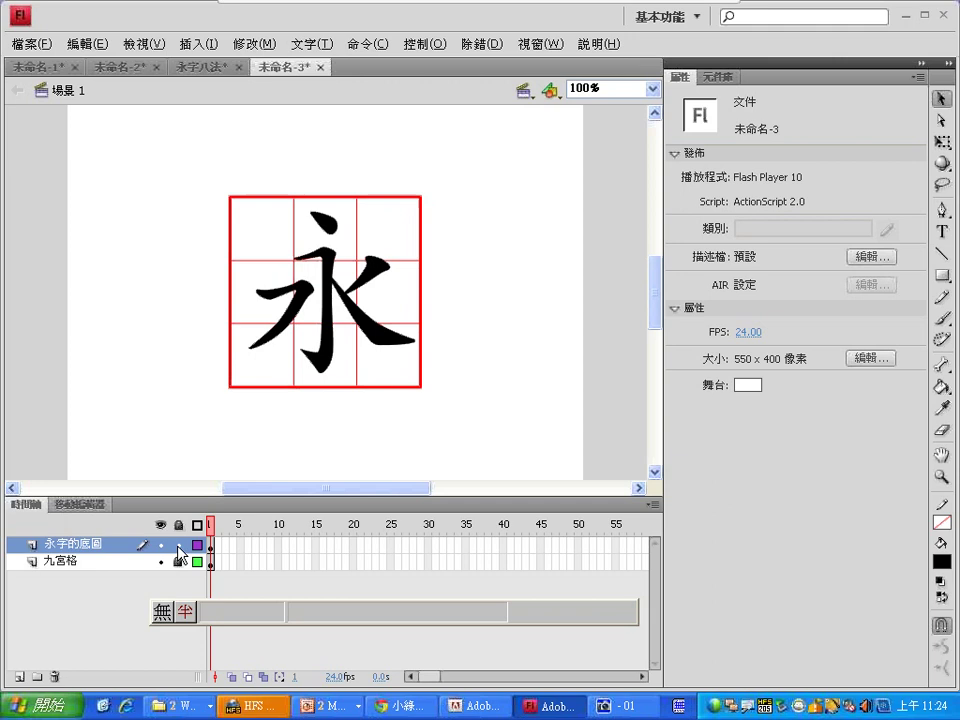
Step: Copy the 永 text from the 永字的底圖 layer, leaving that layer unlocked
click(178, 545)
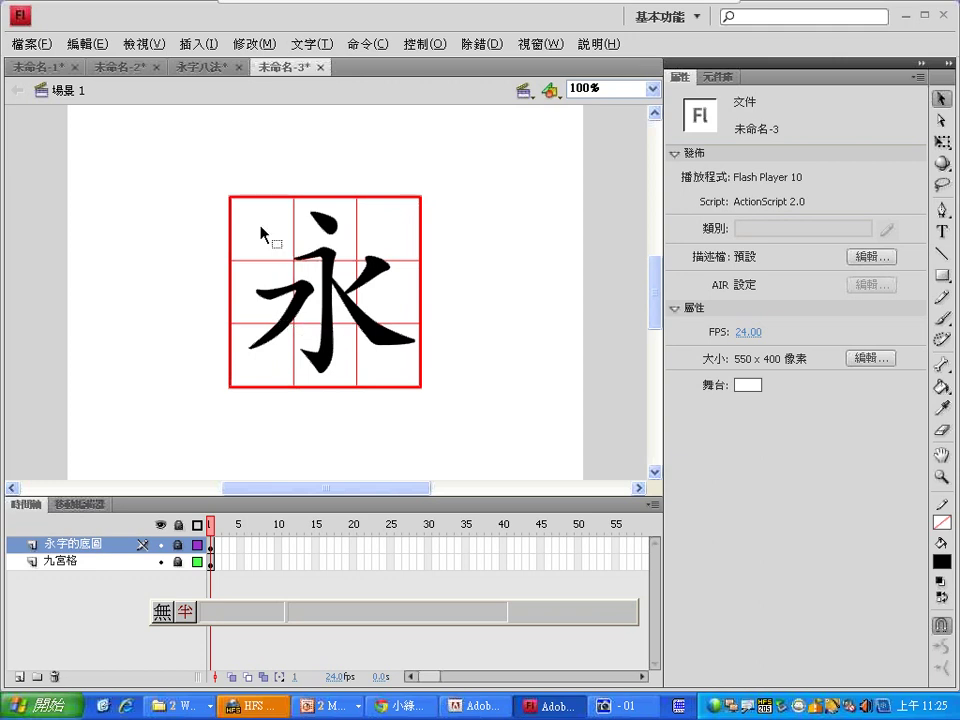
click(140, 548)
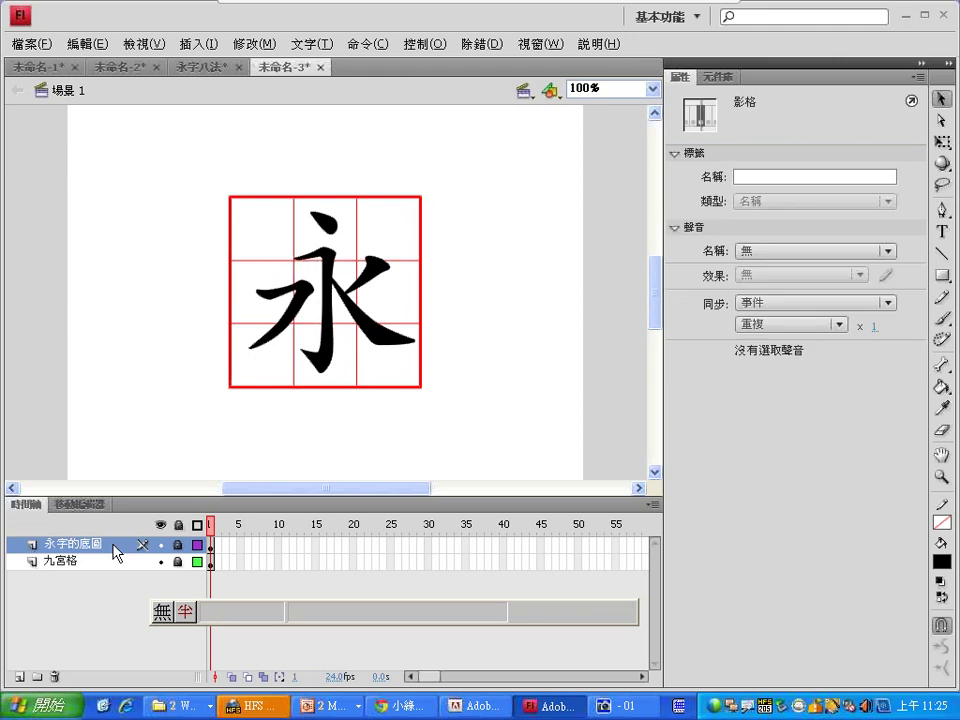
click(297, 320)
click(87, 44)
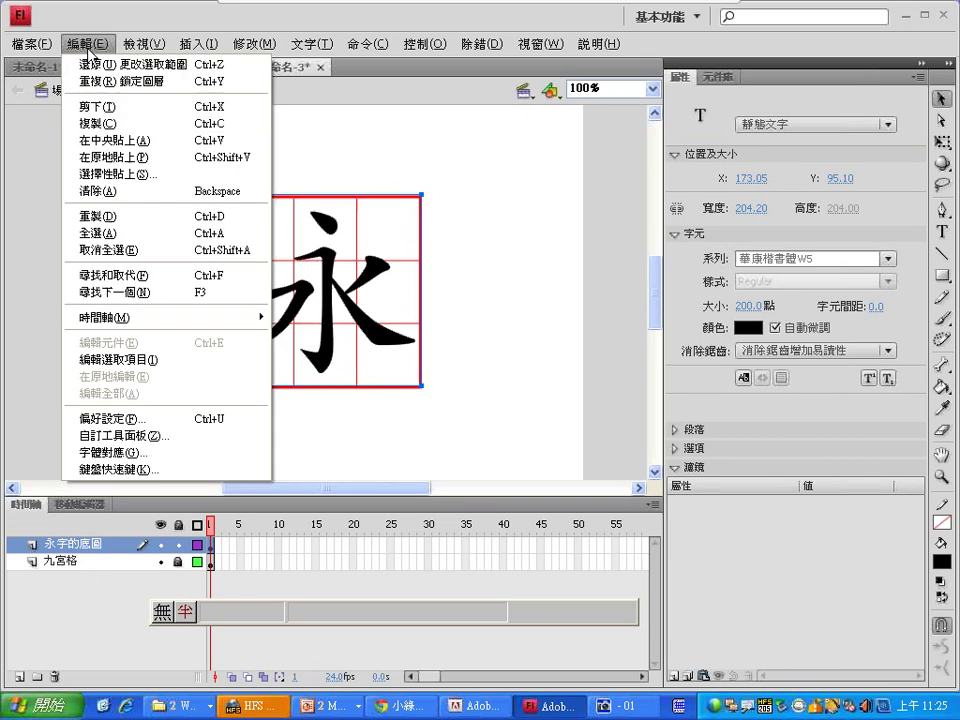
click(95, 123)
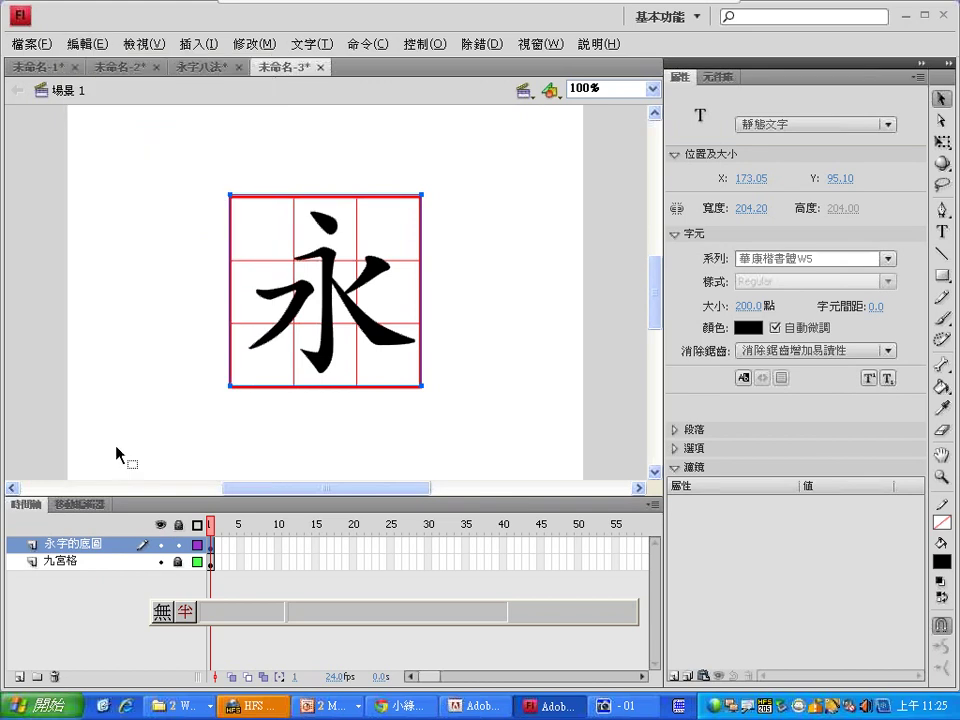
Step: Add a new layer on top, and hide and lock the 永字的底圖 layer
click(19, 677)
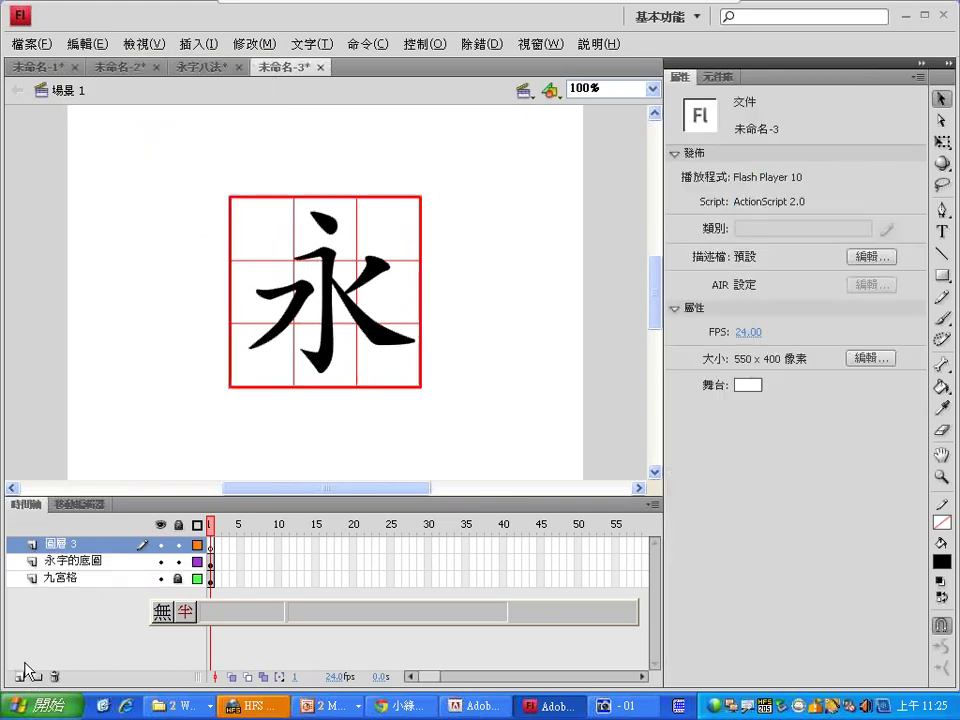
click(160, 561)
click(178, 561)
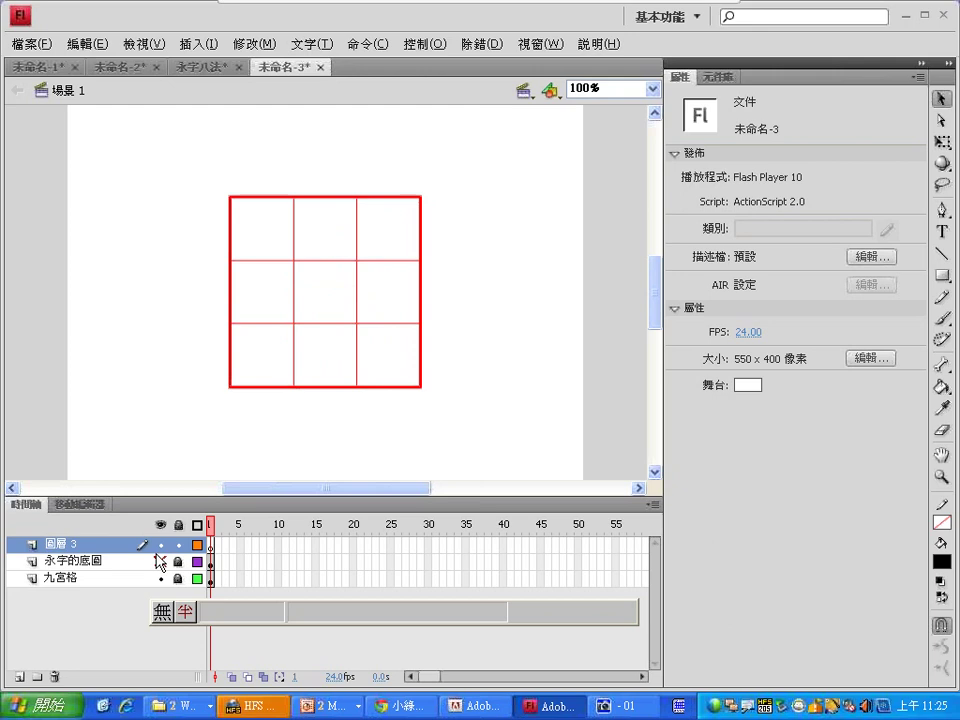
Step: Paste the copied text in its original position on 圖層 3, and compare the two character layers by toggling their visibility
click(73, 45)
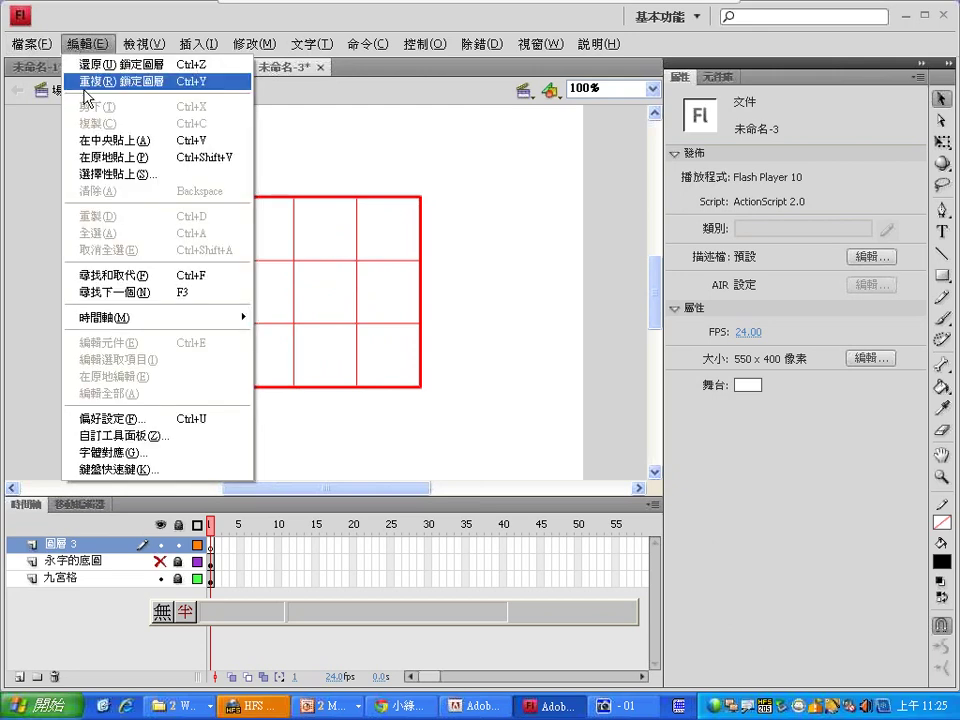
click(101, 161)
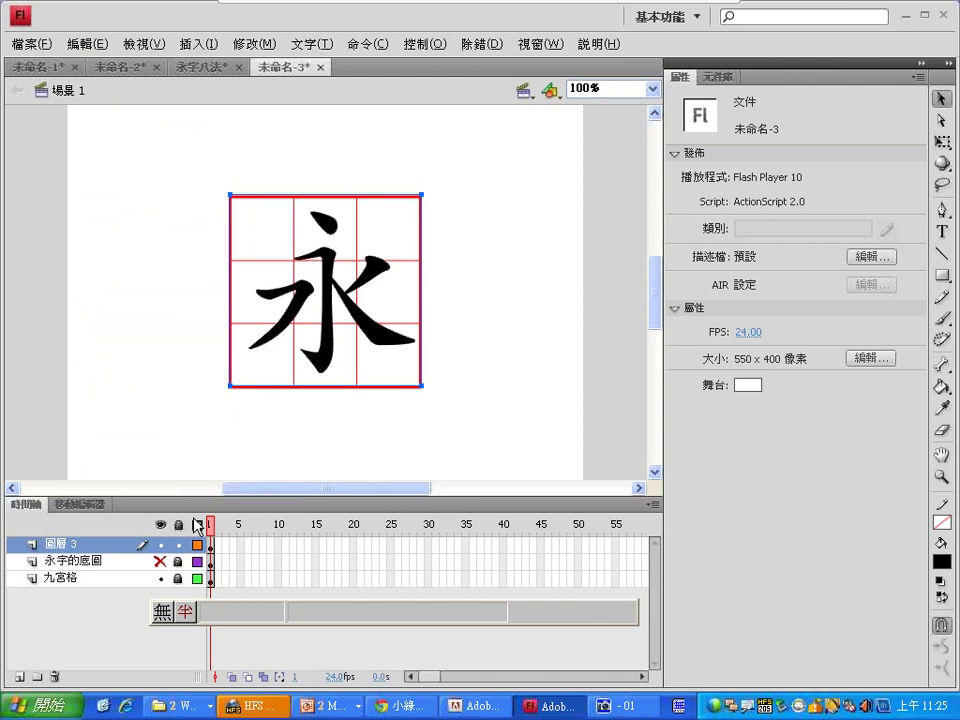
click(160, 545)
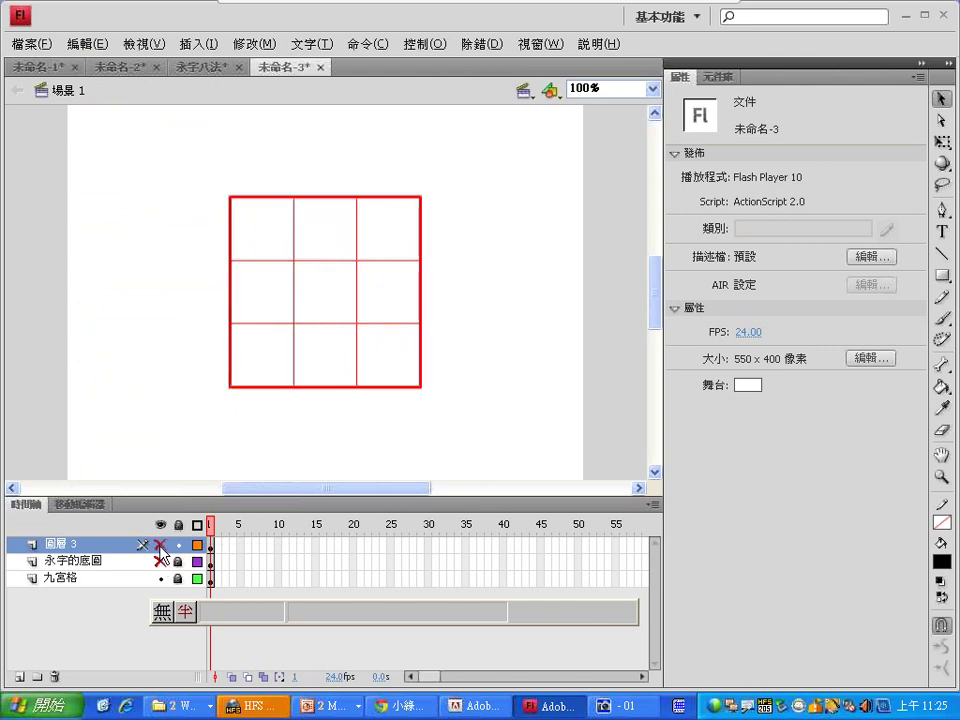
click(160, 561)
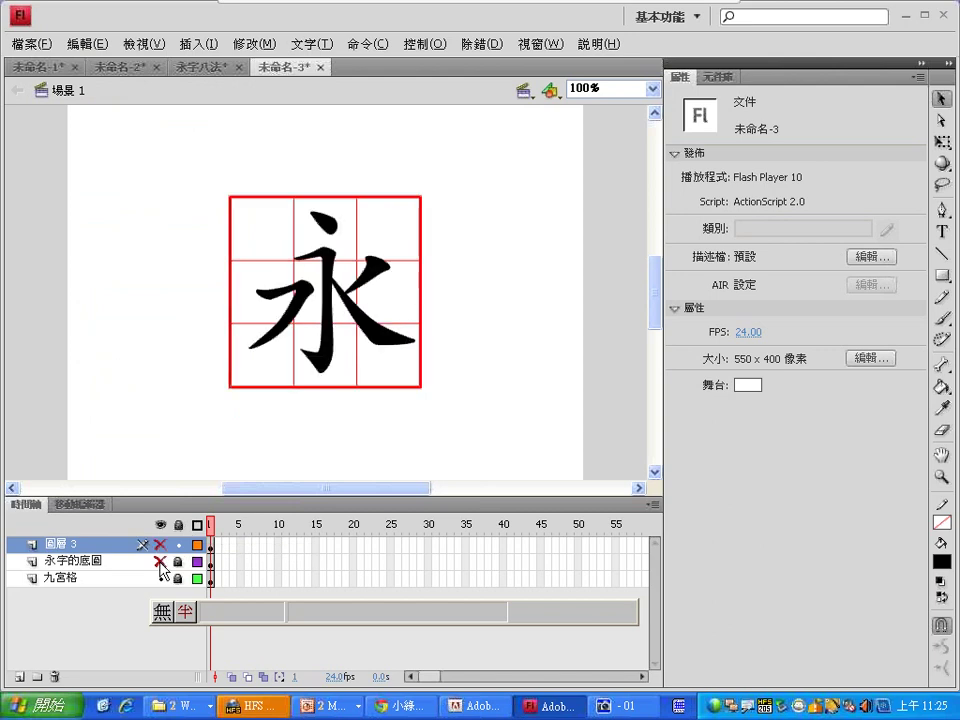
click(160, 561)
Step: Rename 圖層 3 as 永字寫出來 and make both character layers visible
double_click(68, 545)
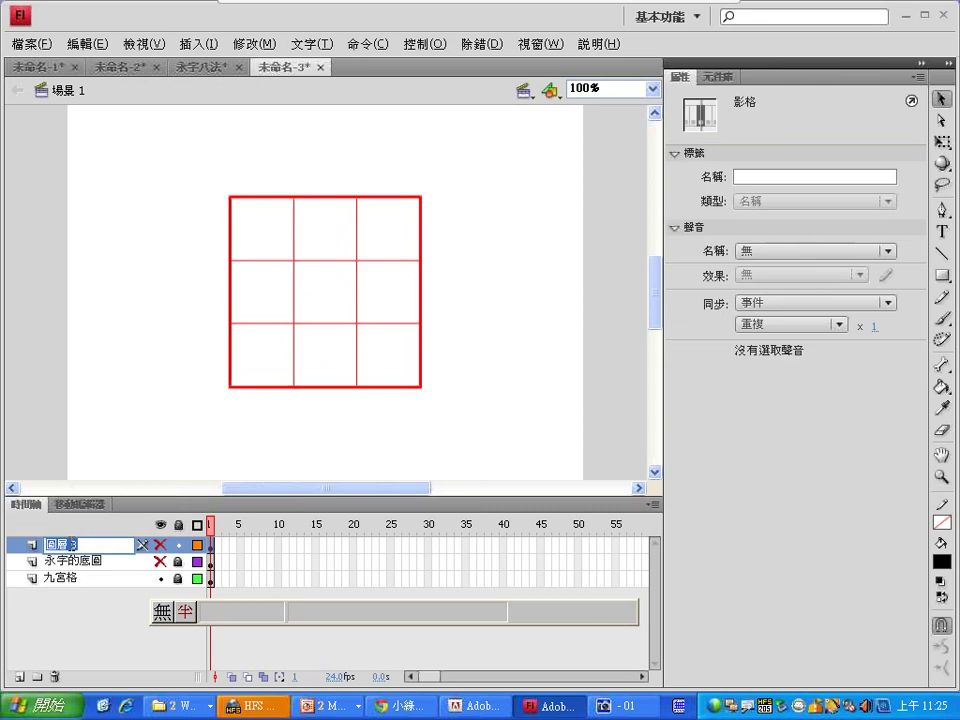
text(永字)
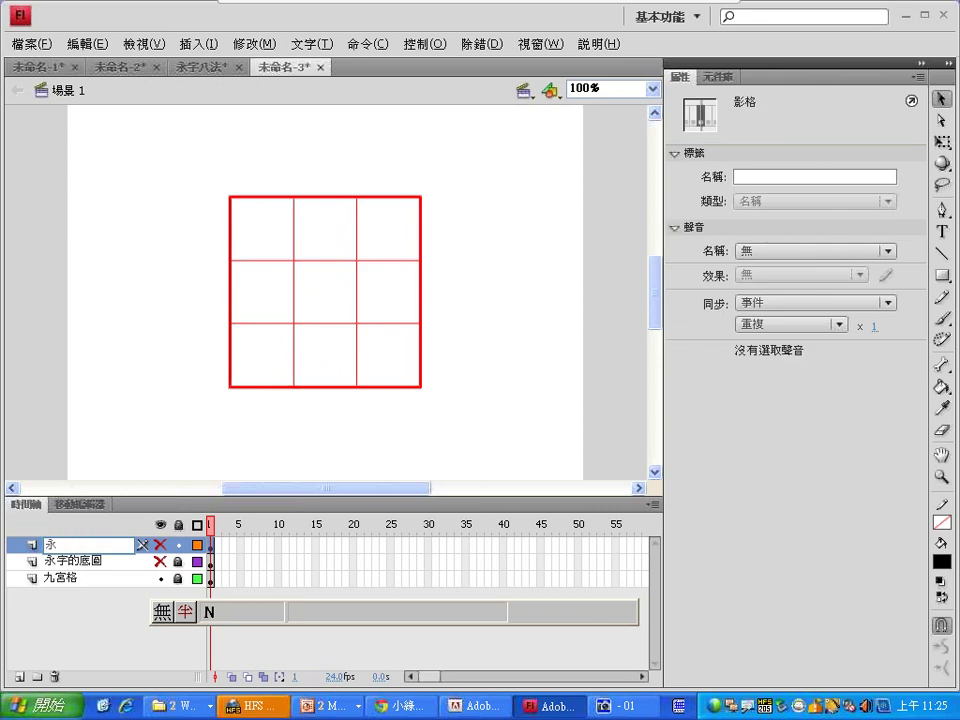
text(寫出來)
key(Return)
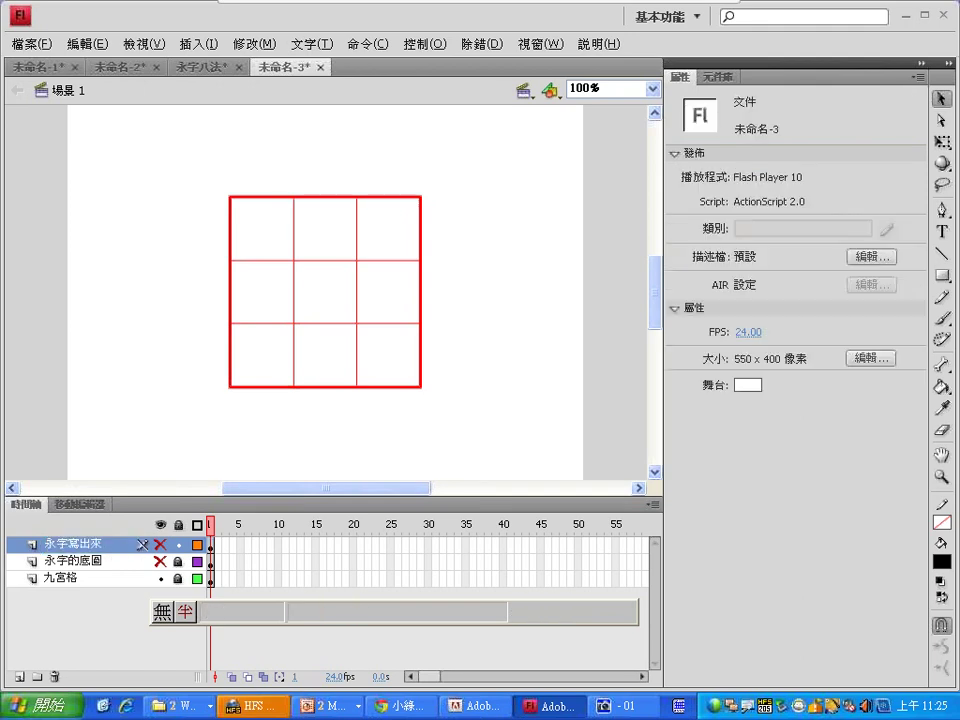
click(160, 545)
click(161, 561)
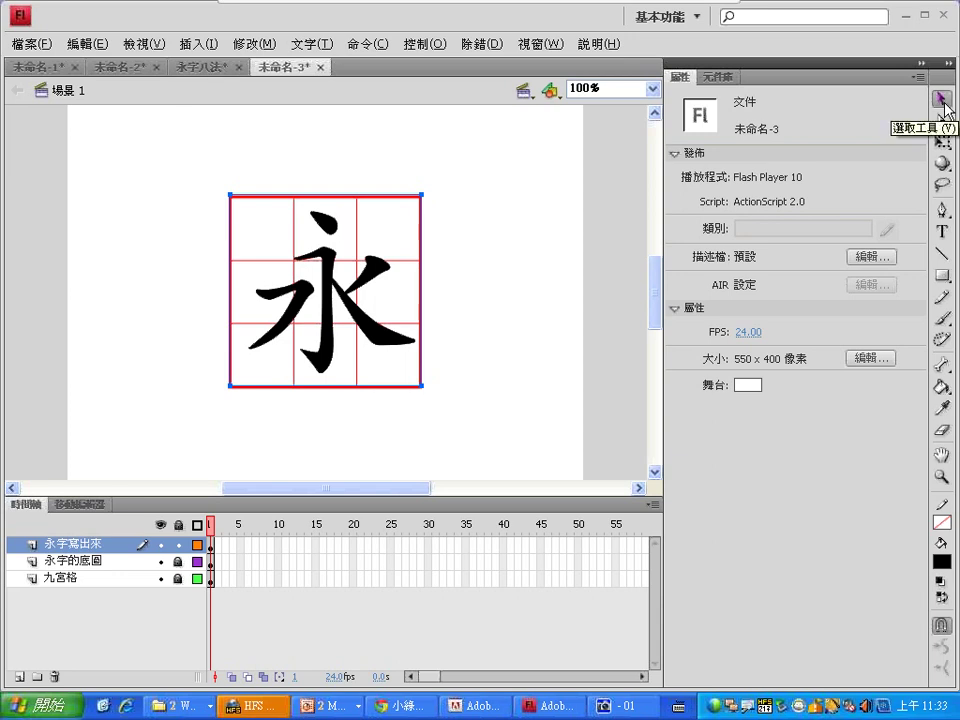
click(943, 143)
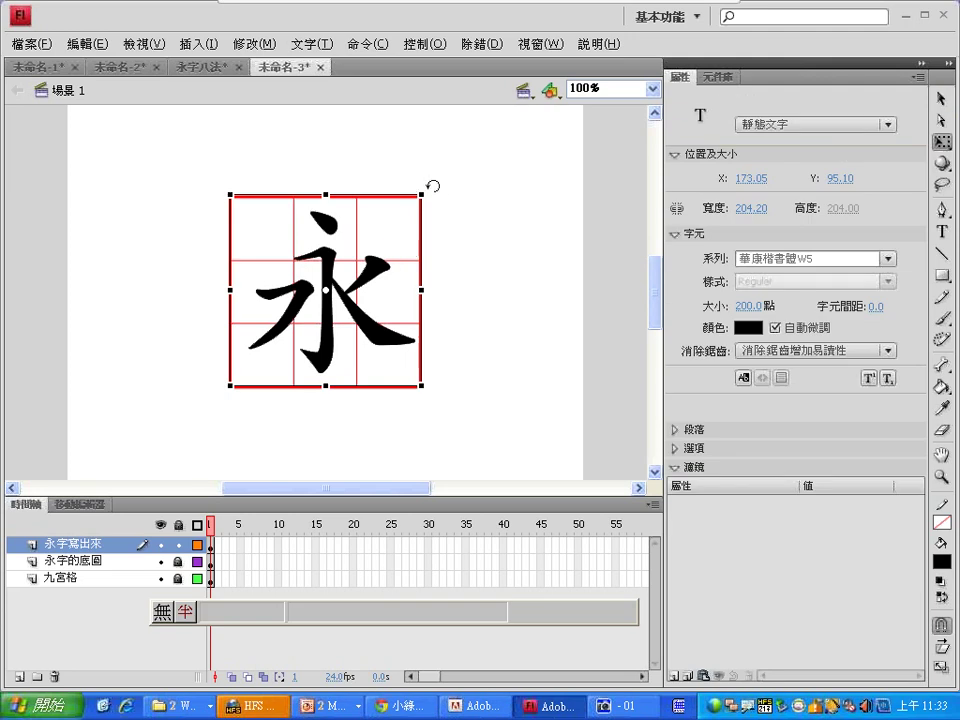
click(941, 99)
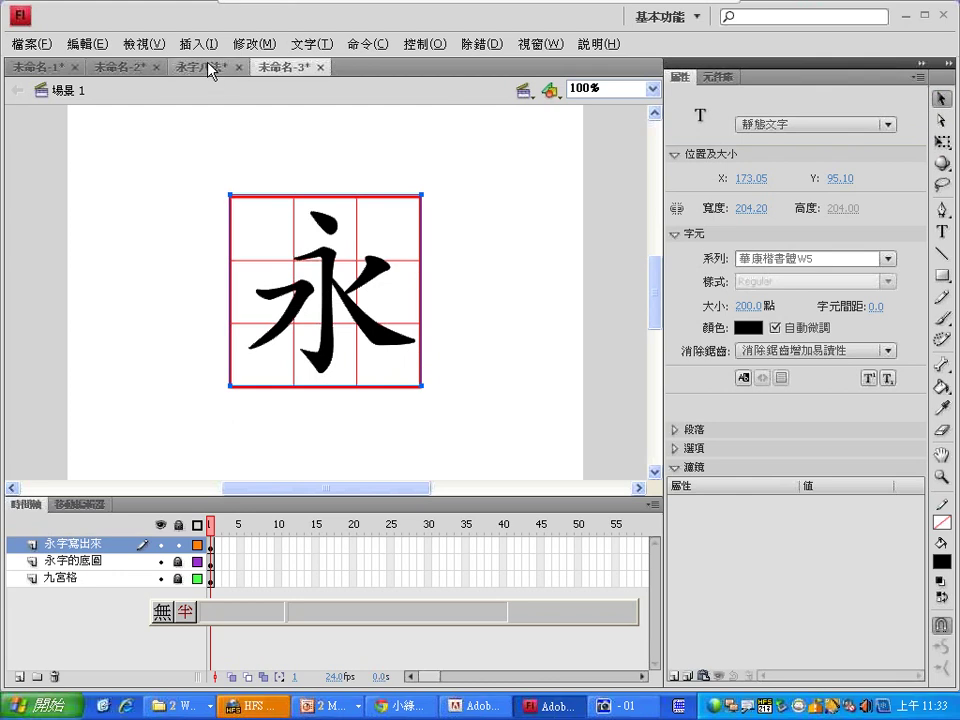
click(86, 550)
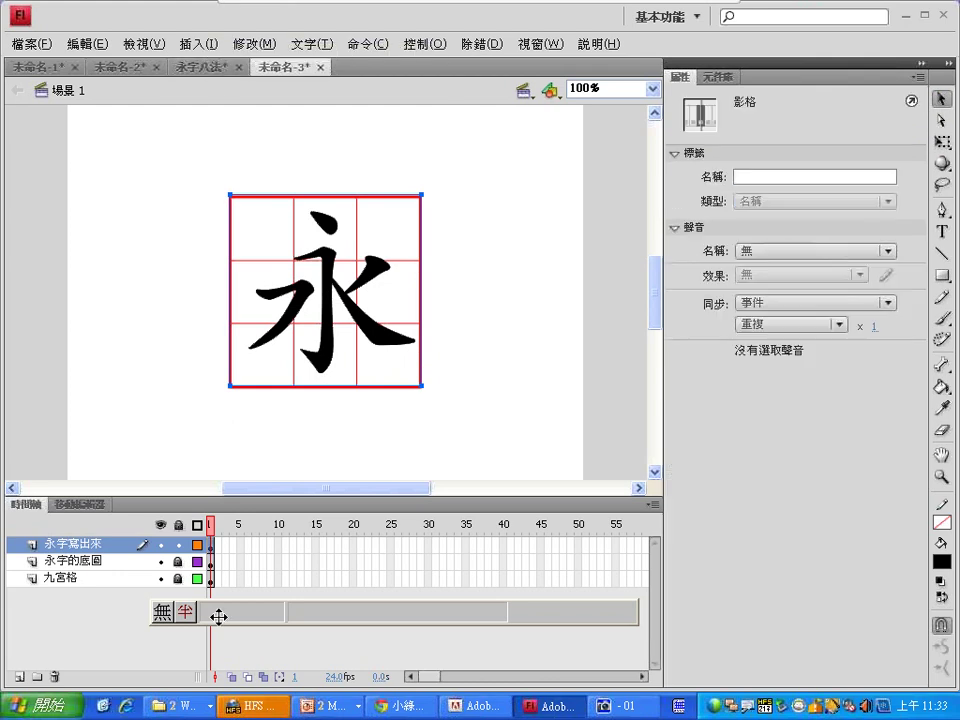
drag(214, 615, 208, 641)
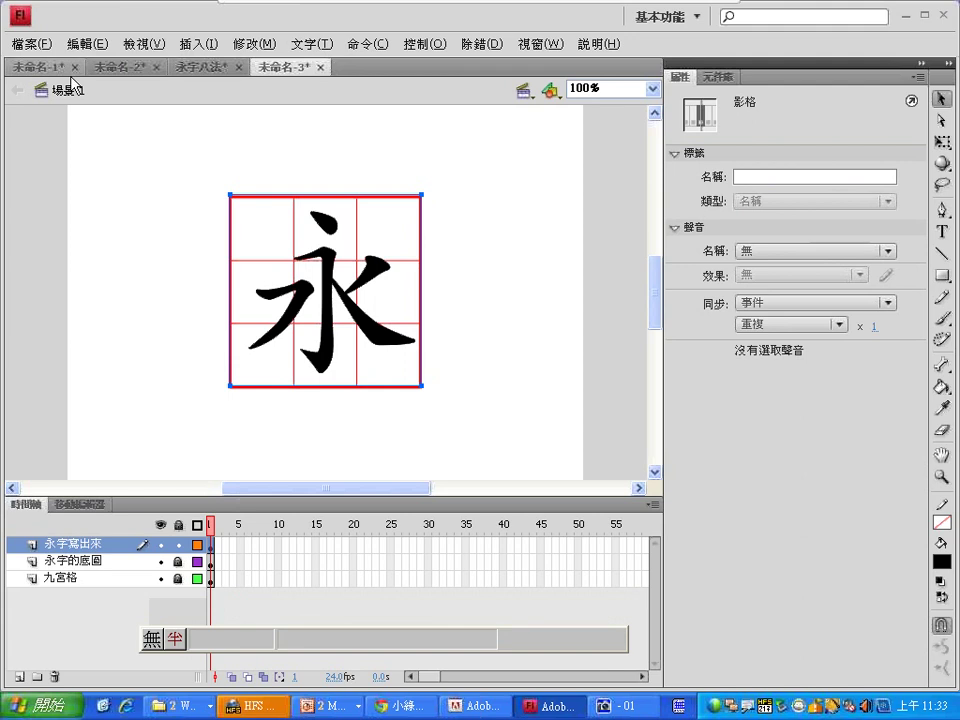
click(33, 45)
click(40, 64)
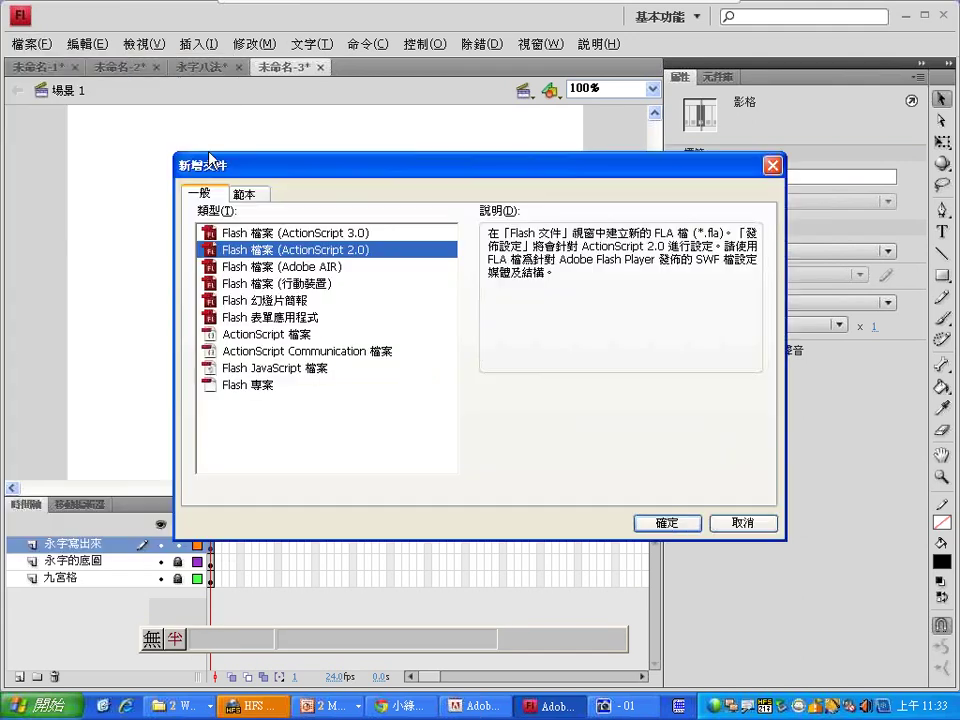
click(672, 523)
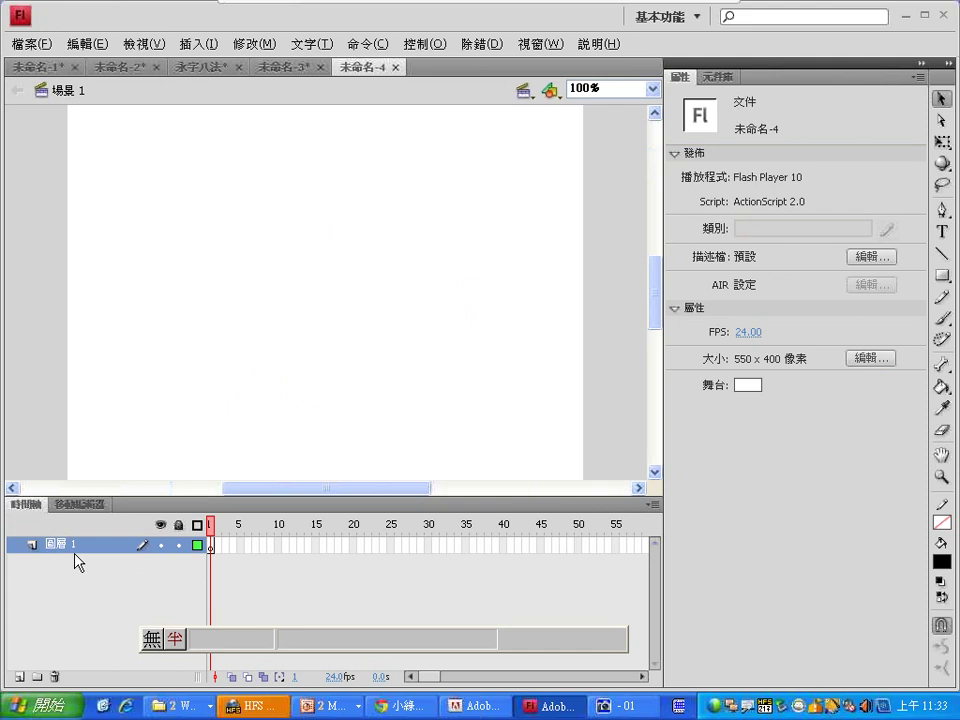
click(20, 677)
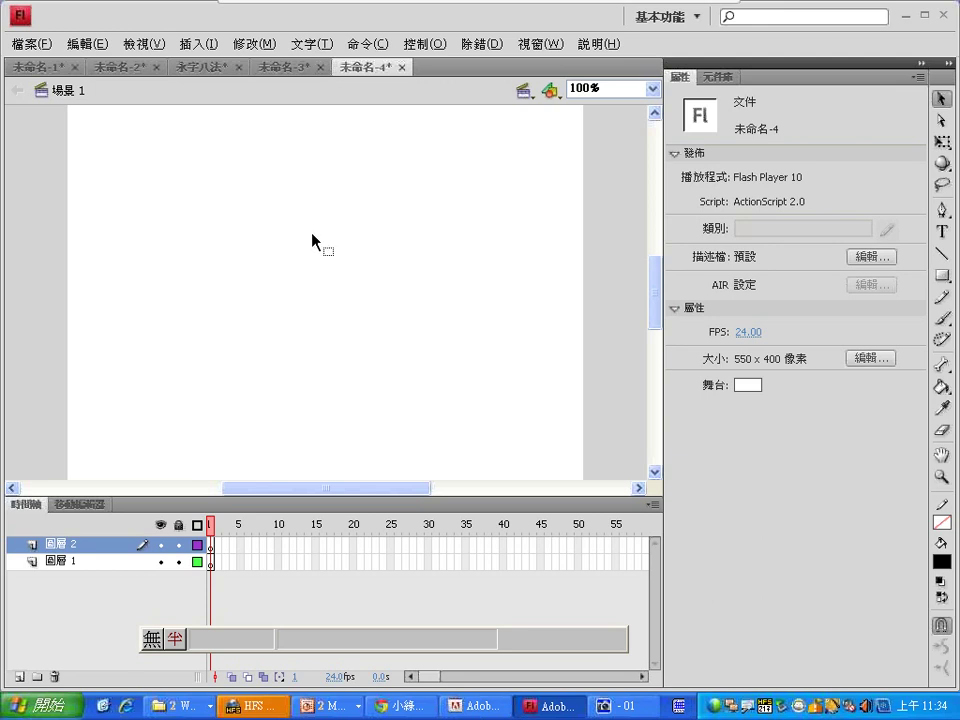
click(401, 67)
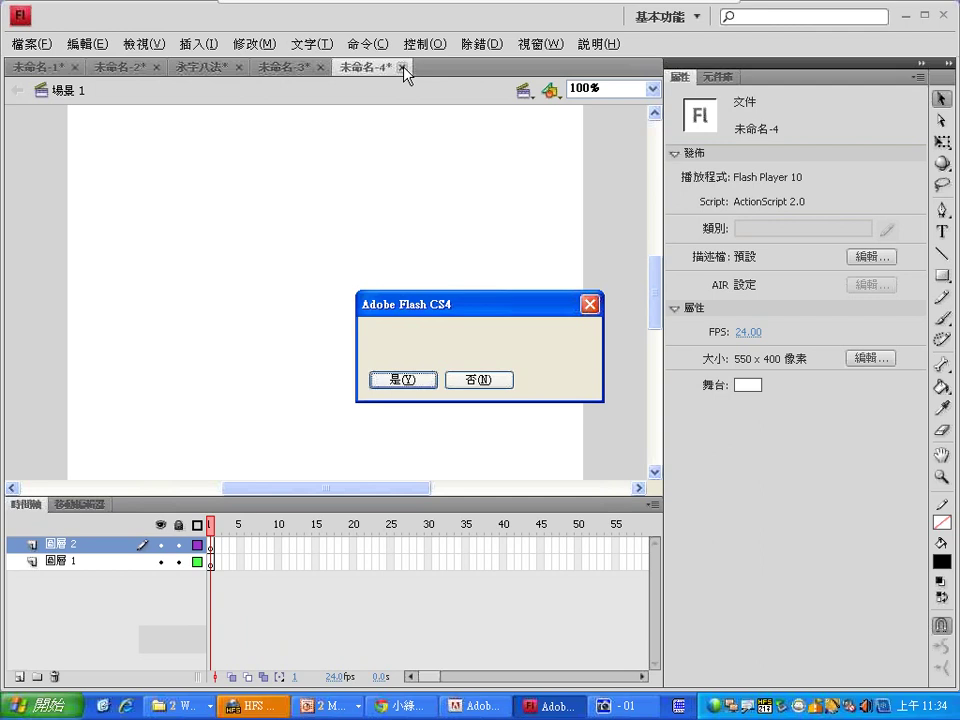
click(475, 386)
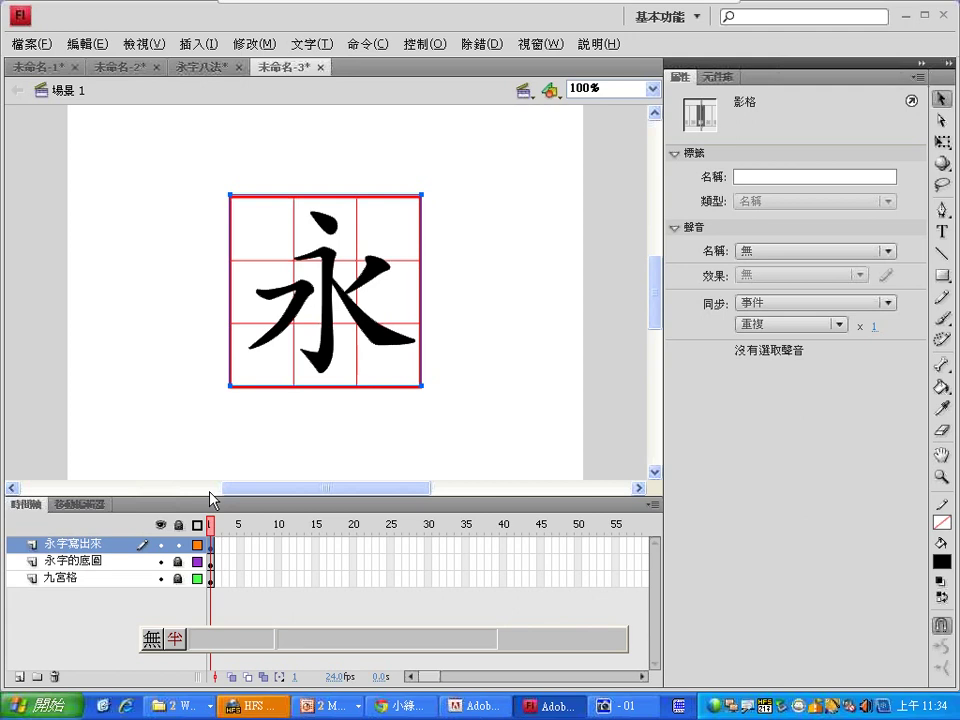
Step: Create a new blank ActionScript 2.0 Flash document
click(30, 45)
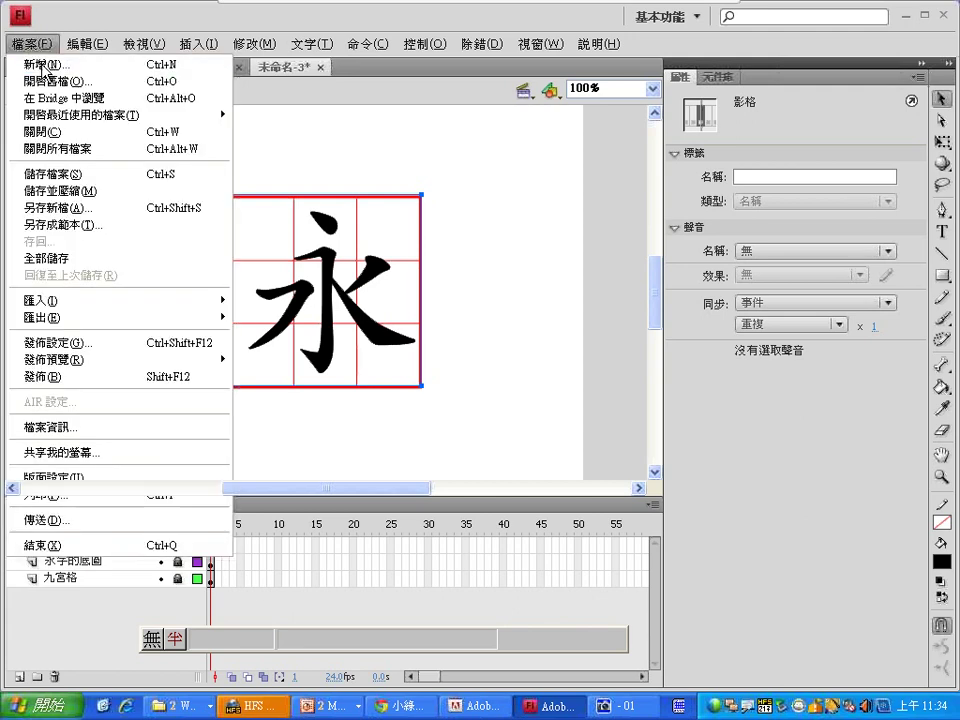
click(40, 60)
click(668, 523)
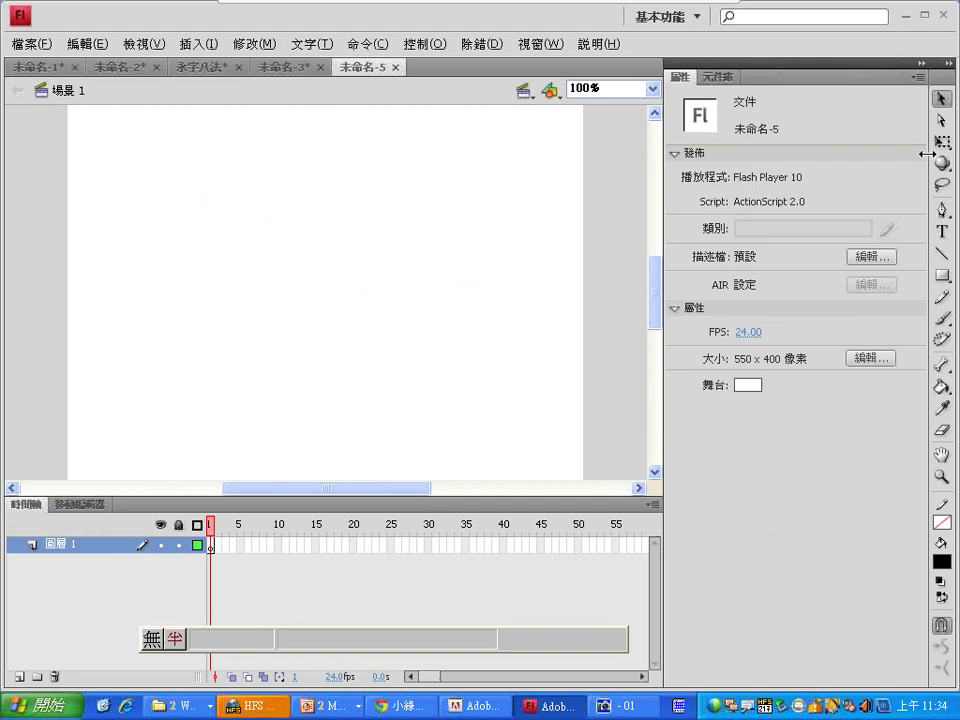
Step: Copy the 永 text from 未命名-3 and paste it at the center of the stage in 未命名-5
click(275, 70)
click(321, 274)
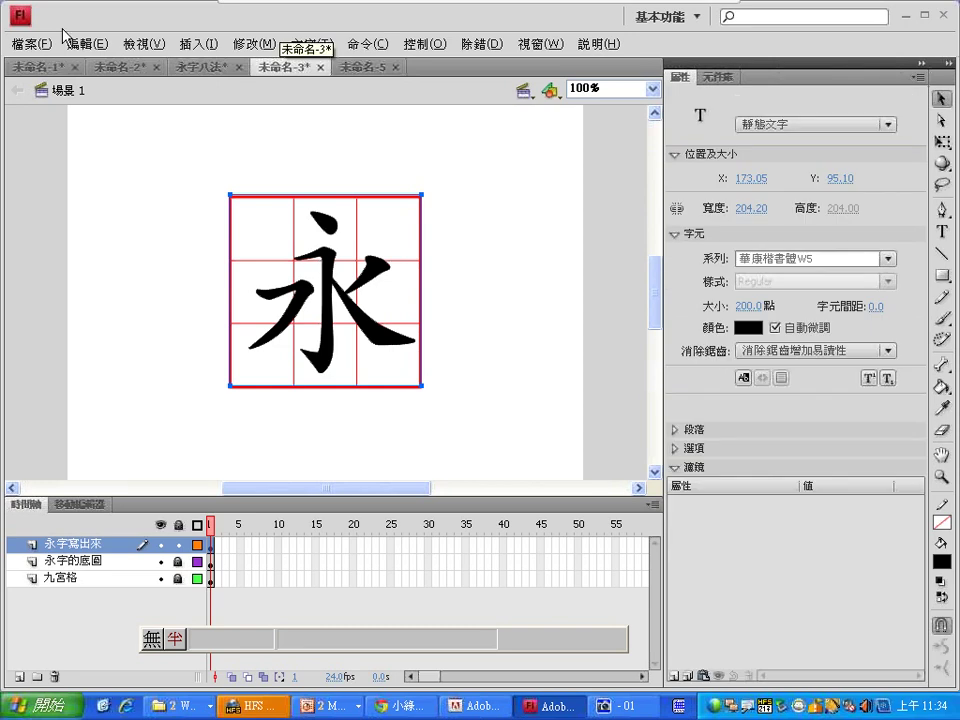
click(86, 45)
click(366, 68)
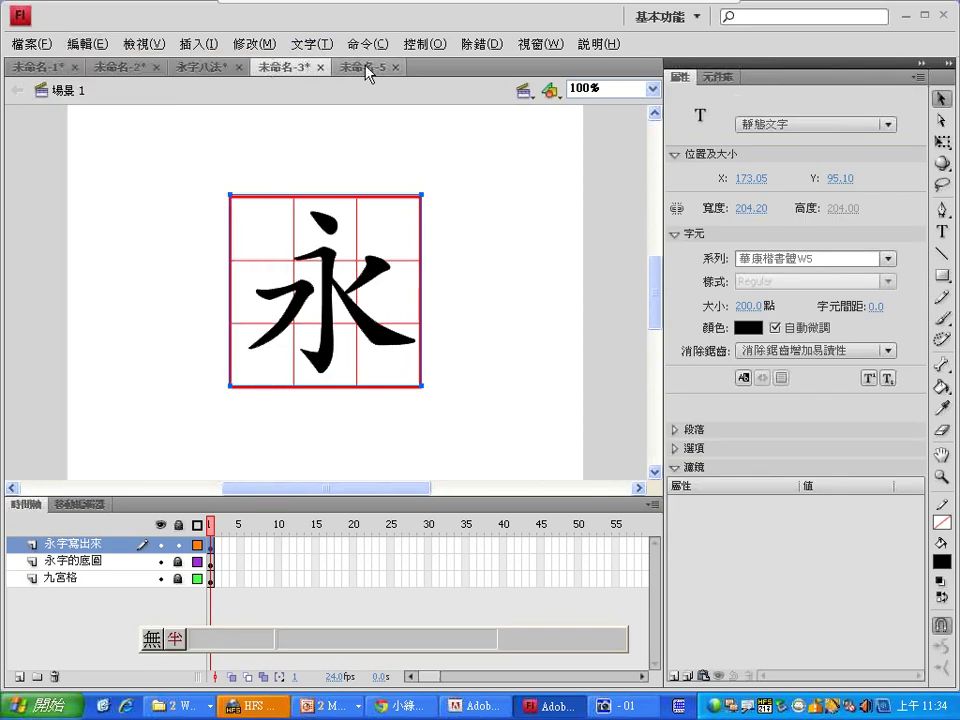
click(366, 68)
click(86, 45)
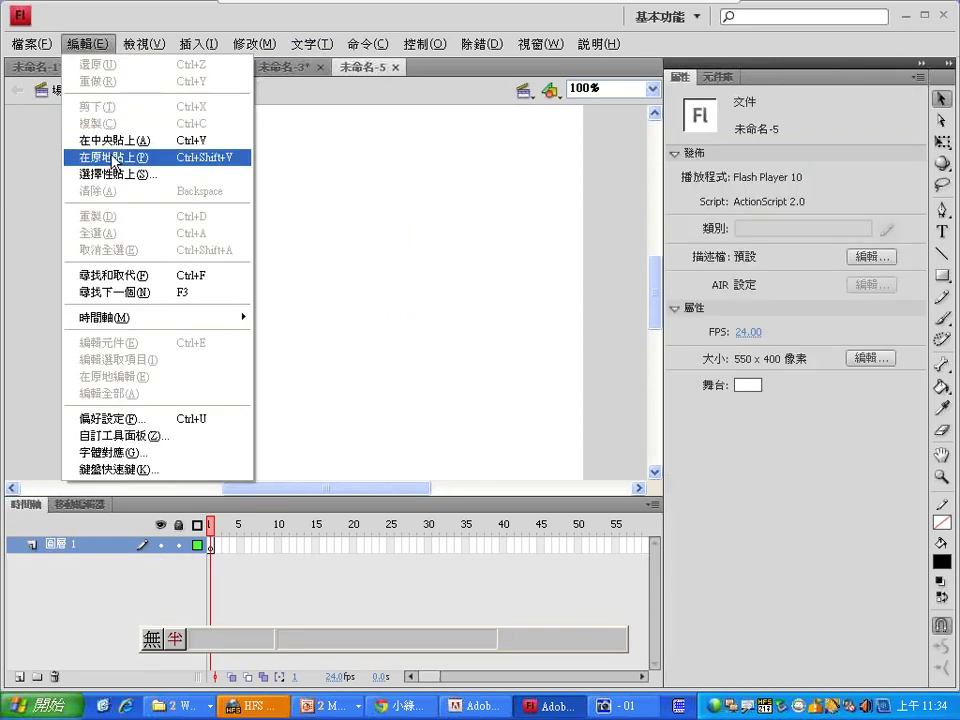
click(100, 122)
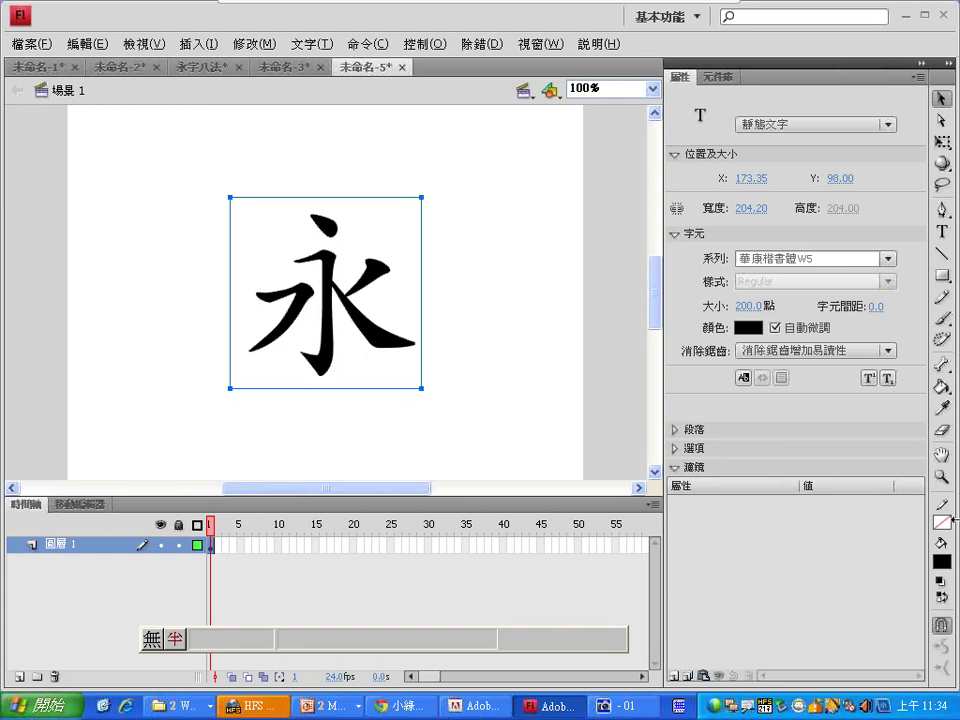
Step: Try to erase parts of the pasted 永 text with the Eraser tool
click(941, 430)
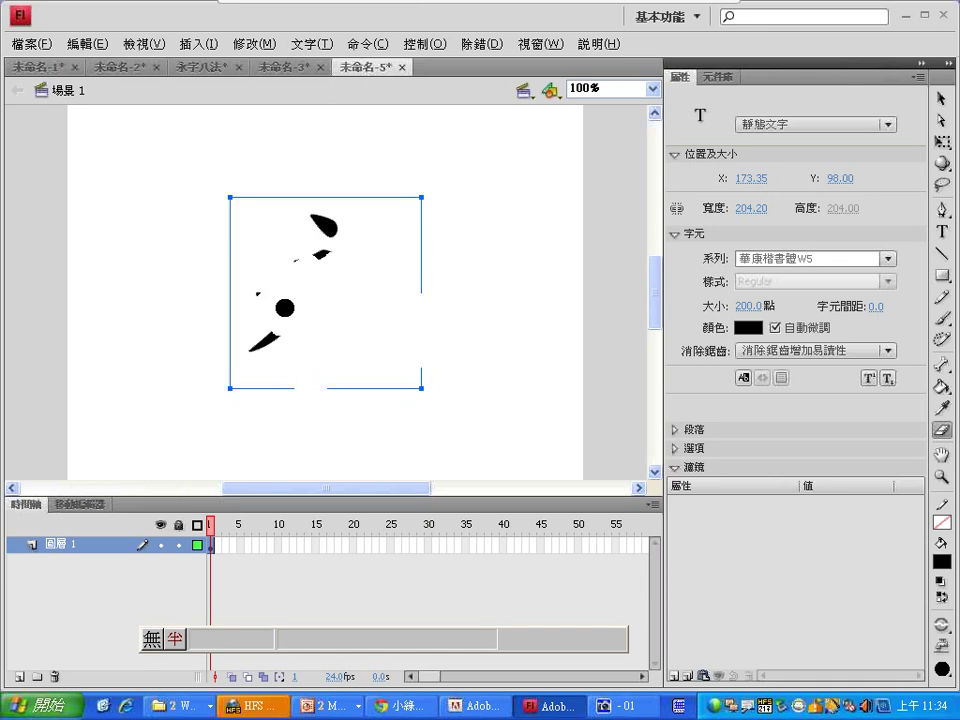
drag(285, 307, 306, 285)
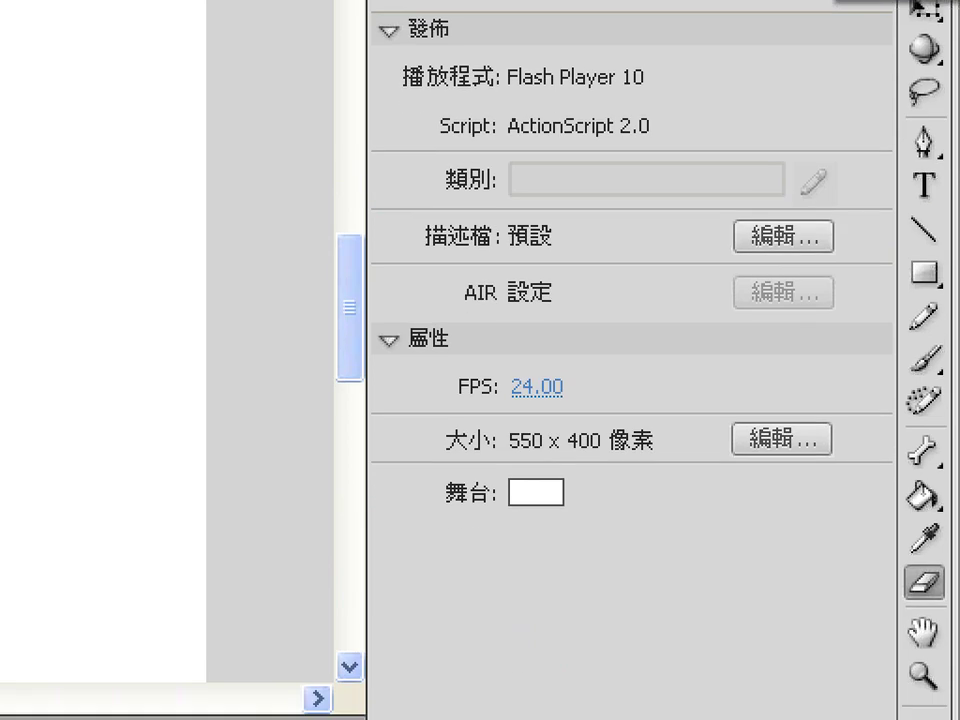
mouse_move(940, 263)
mouse_down()
mouse_move(888, 196)
mouse_move(950, 165)
mouse_up()
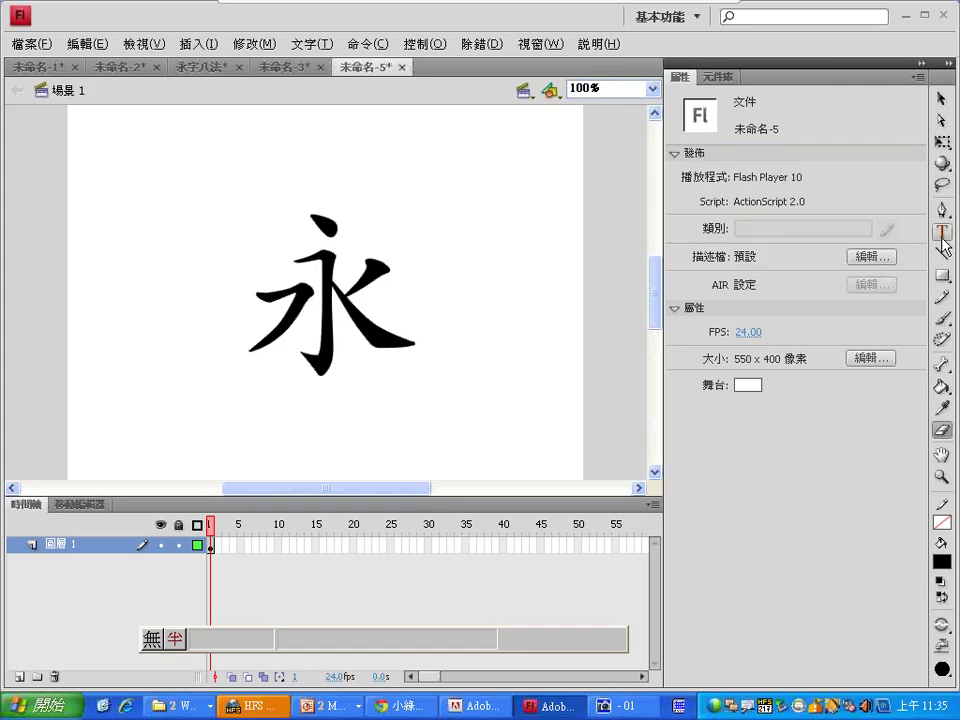
Step: Draw a black rectangle about 295 by 171 px on a new layer above, with 圖層 1 hidden
click(941, 276)
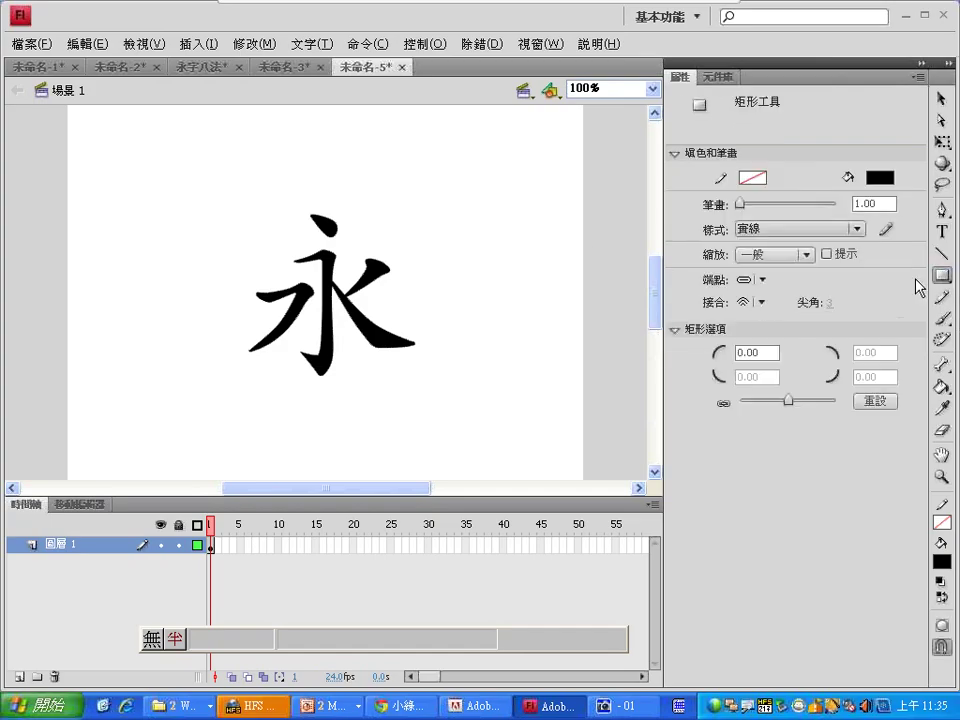
click(18, 677)
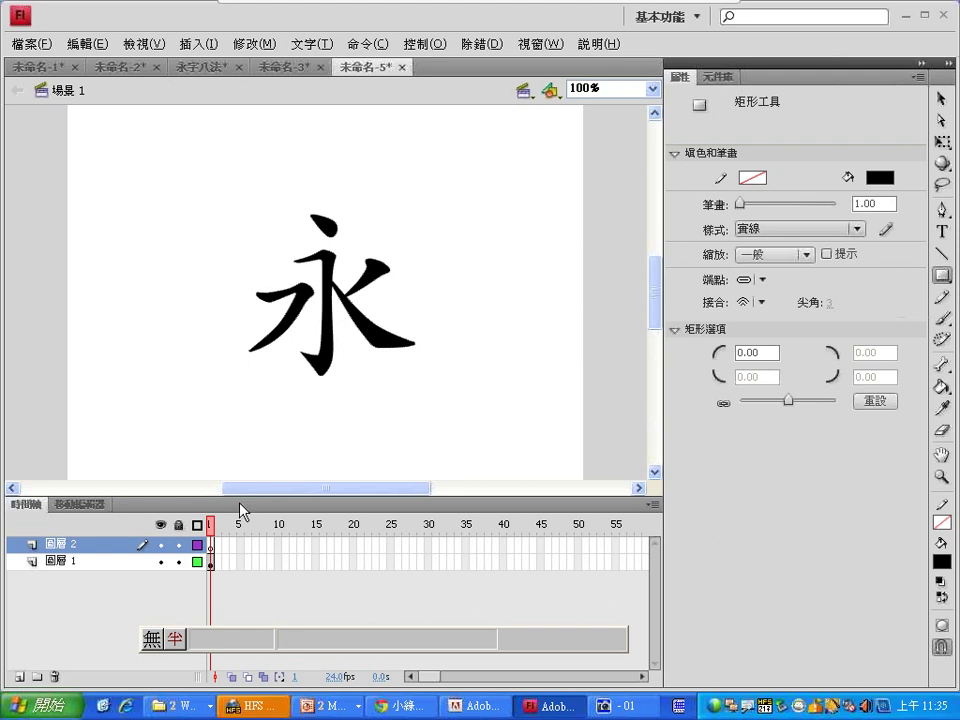
click(160, 561)
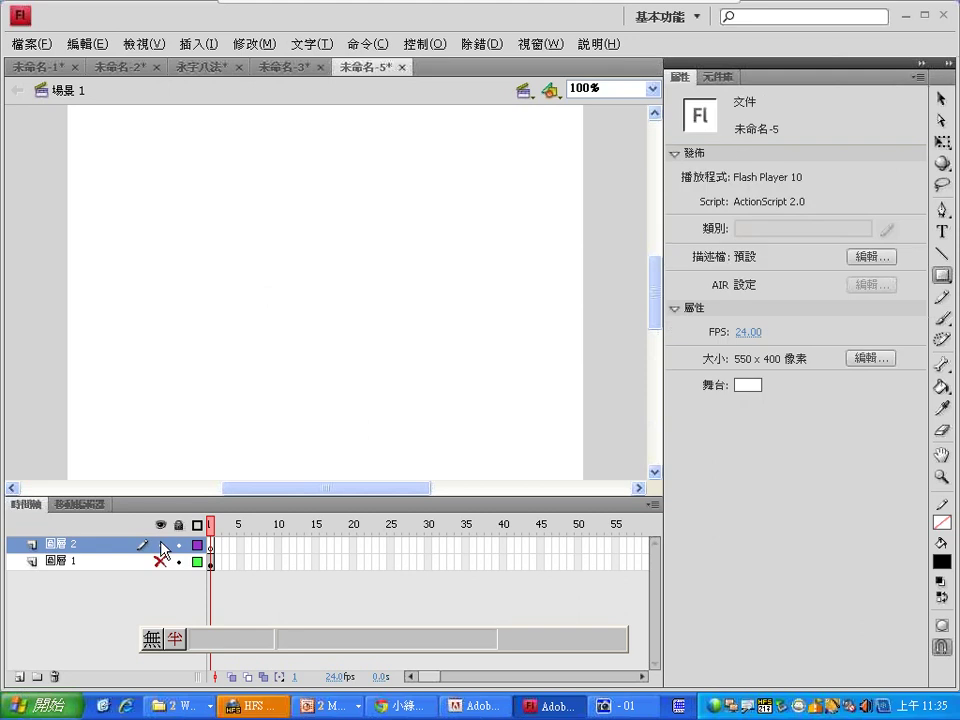
drag(212, 161, 489, 322)
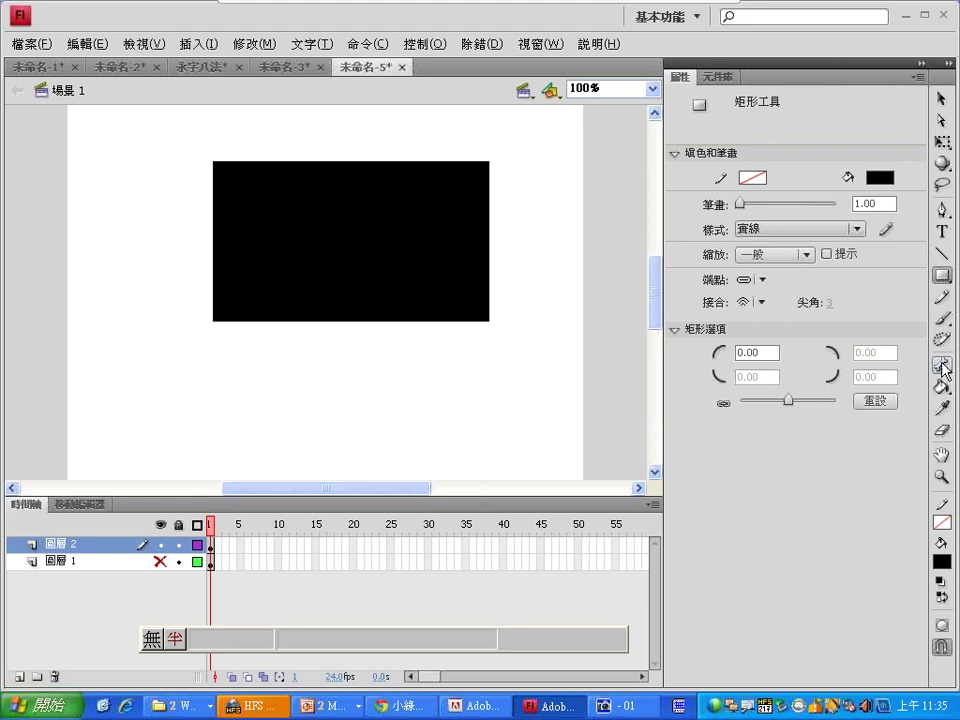
Step: Erase a few strokes from the black rectangle's upper-right corner
click(941, 430)
mouse_move(483, 162)
mouse_down()
mouse_move(423, 215)
mouse_move(447, 232)
mouse_up()
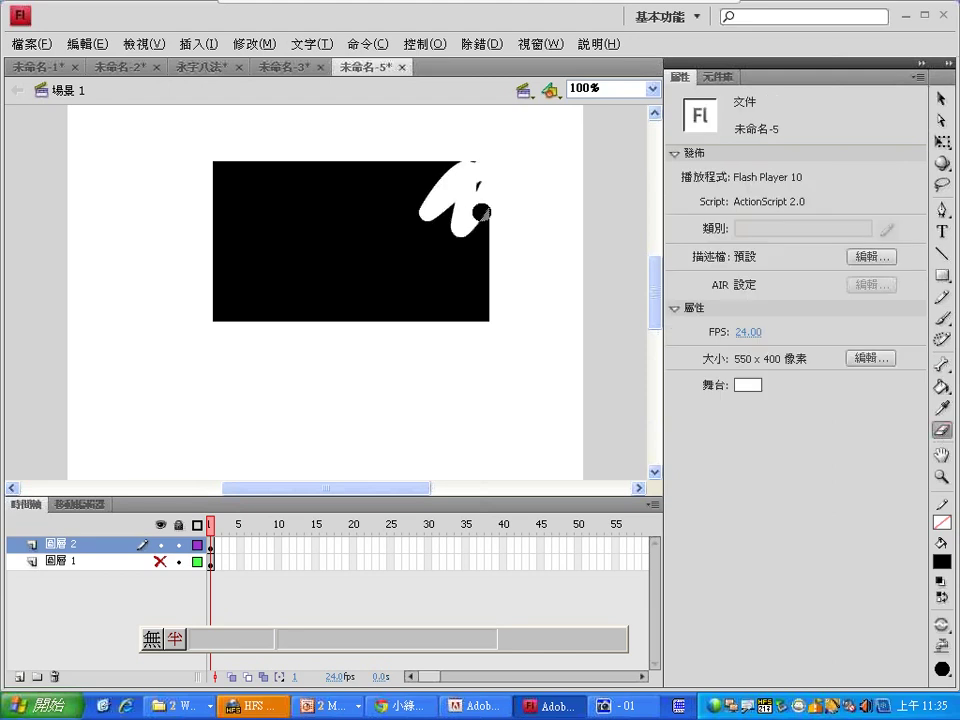
Step: Compare the object types of the erased rectangle and the 永 text, hiding 圖層 2 and showing 圖層 1
click(941, 100)
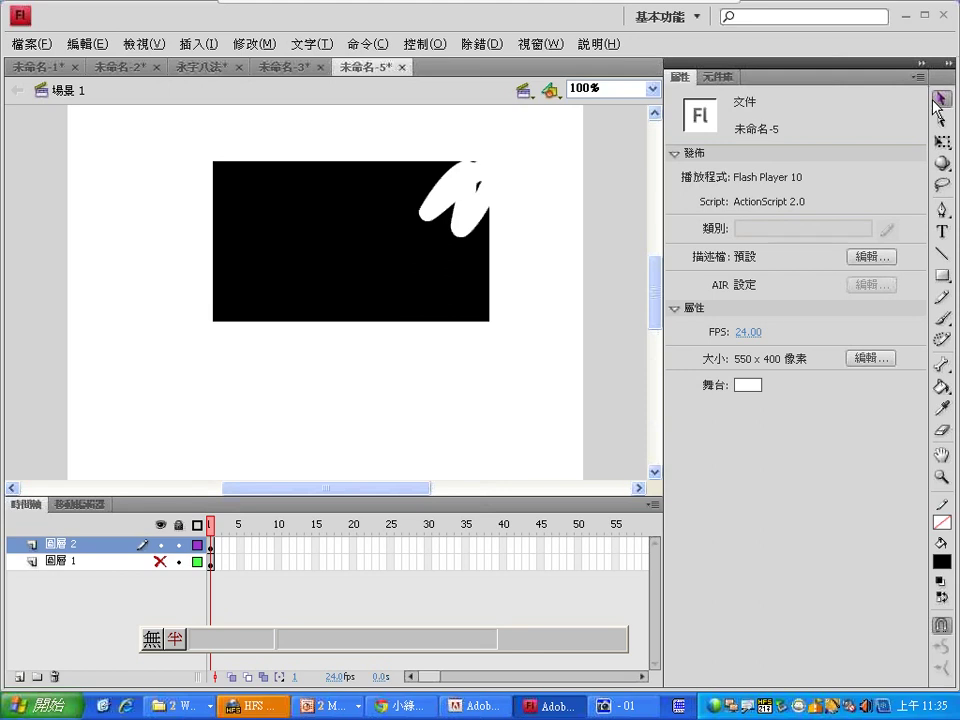
click(366, 209)
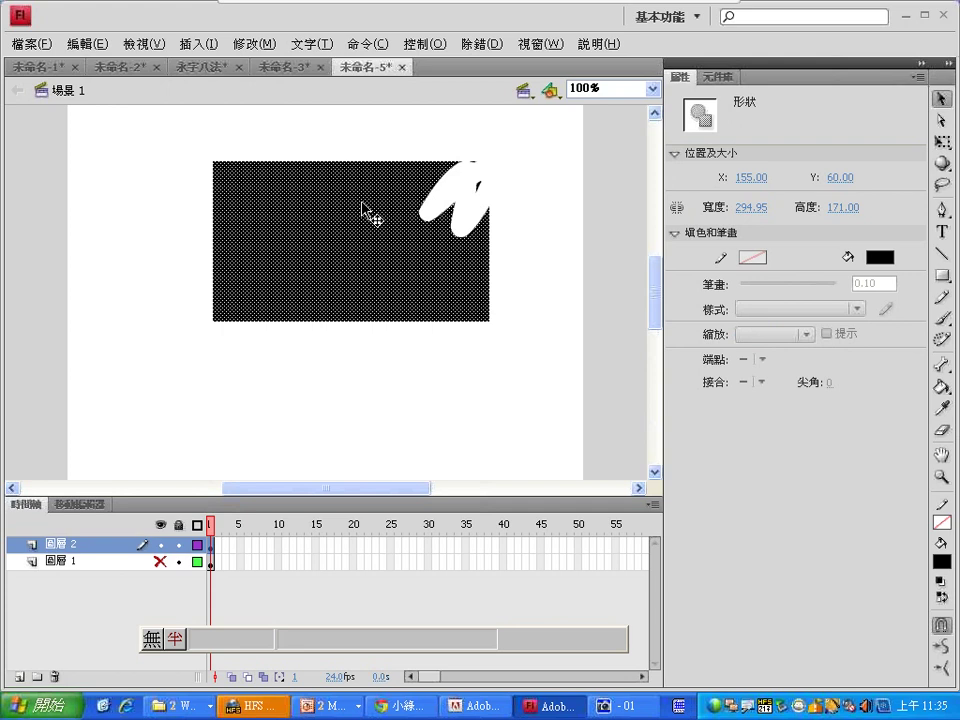
mouse_move(442, 208)
mouse_down()
mouse_move(781, 105)
mouse_move(745, 114)
mouse_up()
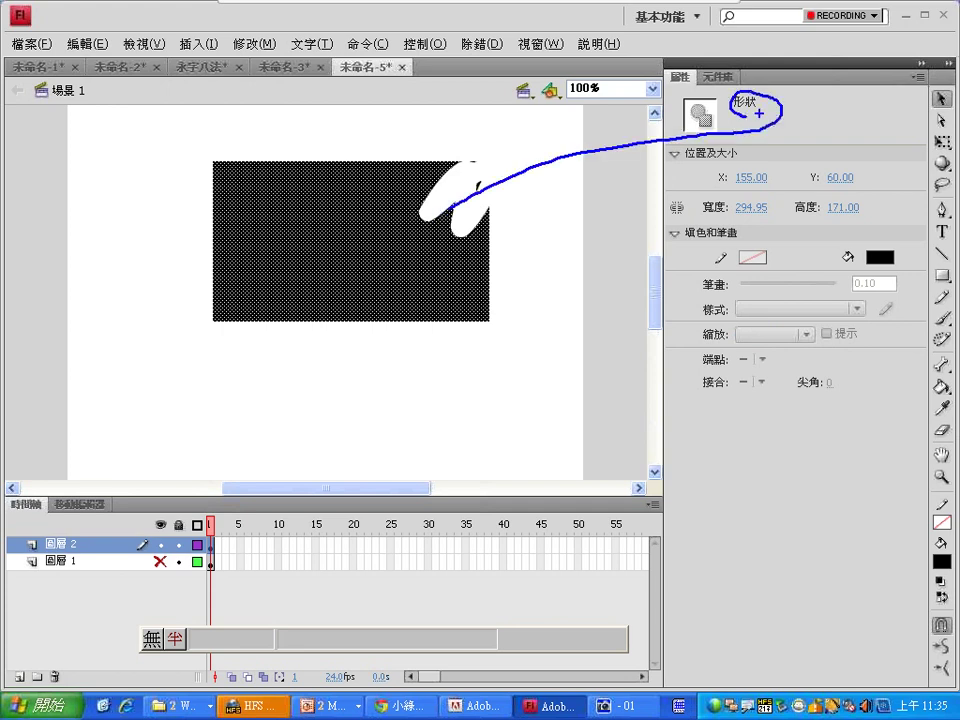
key(Escape)
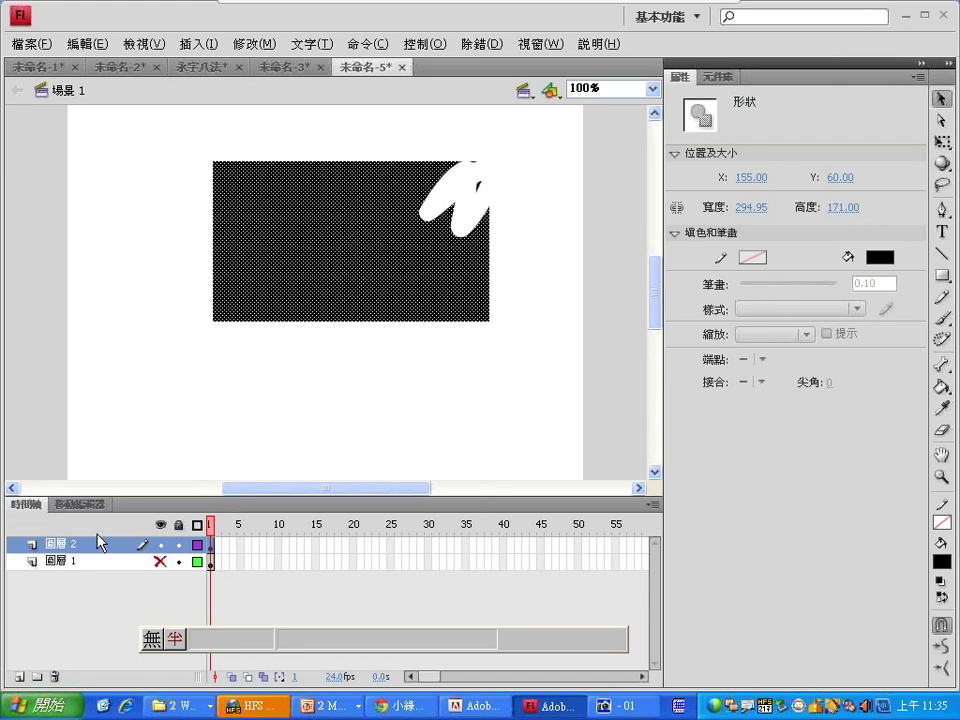
click(160, 545)
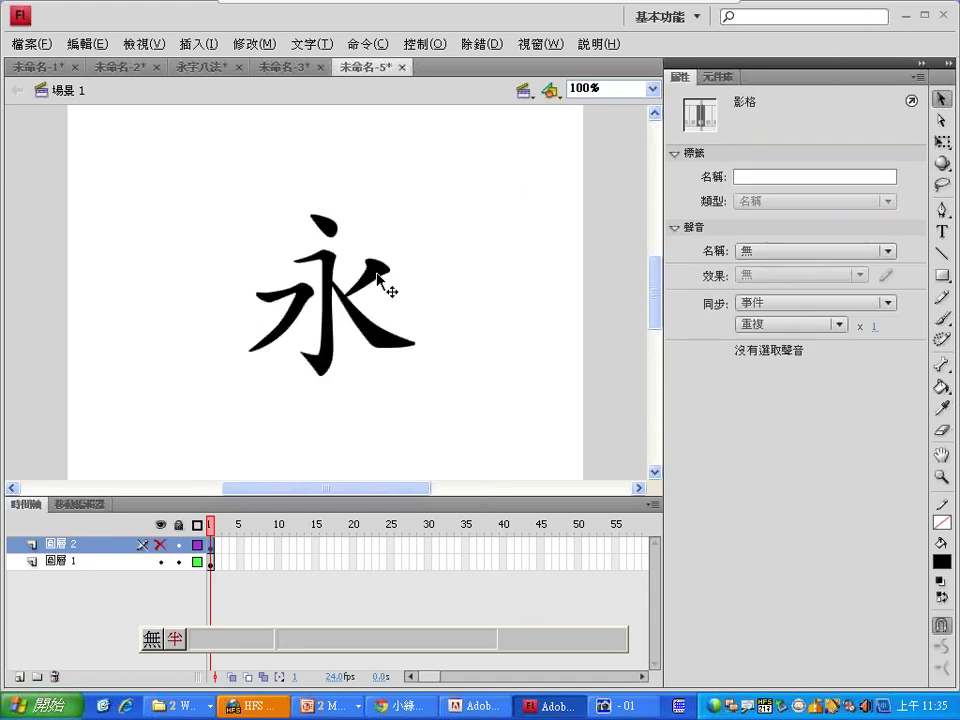
click(380, 275)
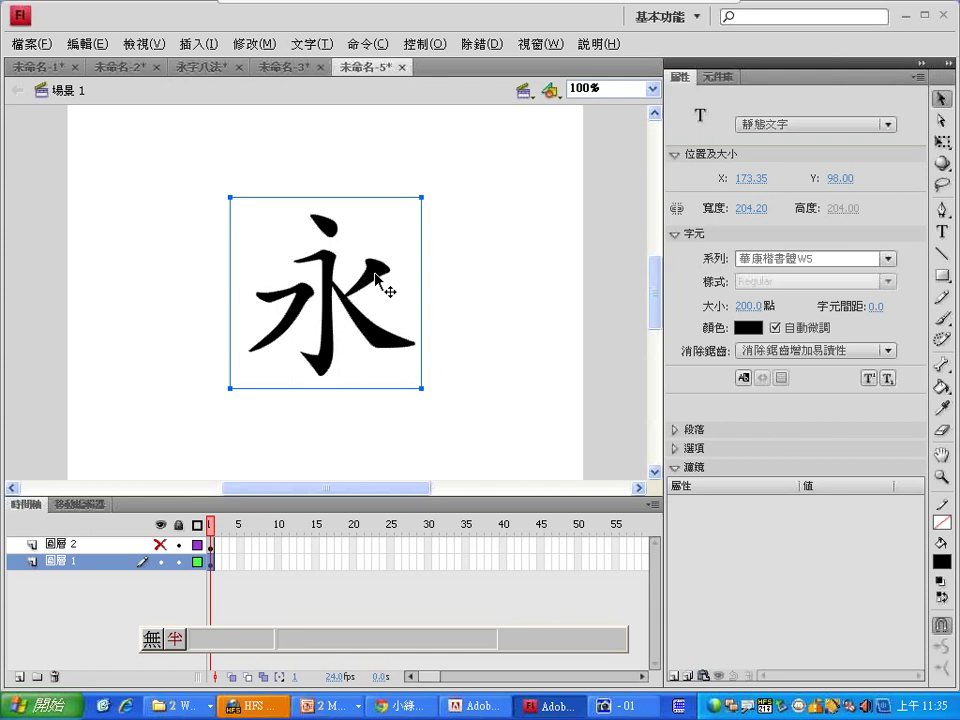
Step: Check the object type of the pixel figure in 未命名-2 and try to erase parts of it
click(128, 69)
click(311, 278)
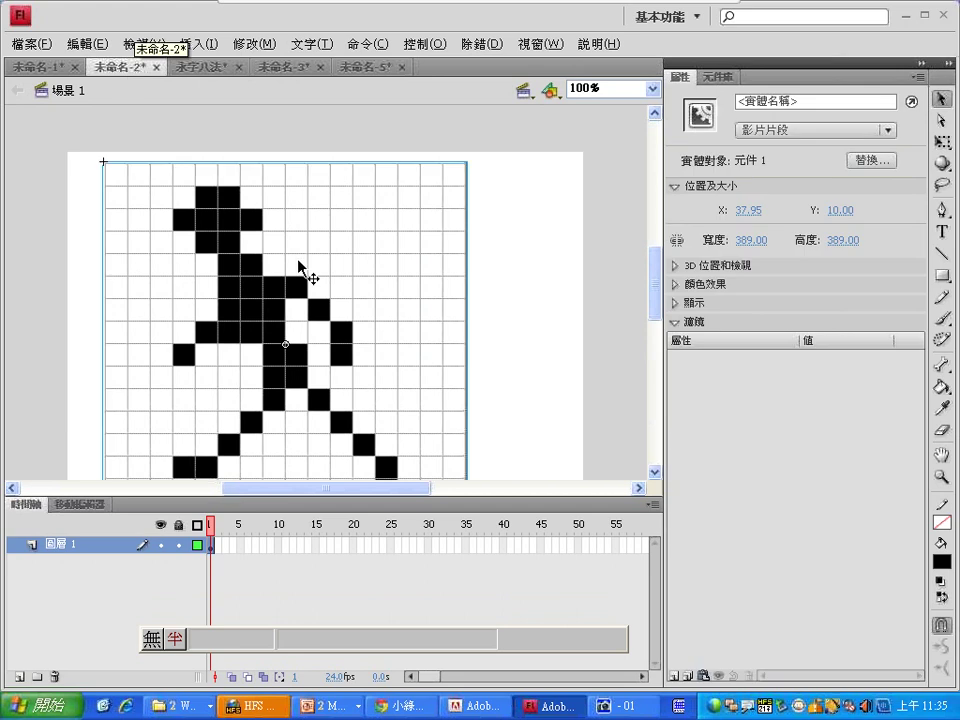
click(941, 430)
mouse_move(435, 208)
mouse_down()
mouse_move(193, 336)
mouse_move(290, 293)
mouse_move(270, 312)
mouse_move(280, 310)
mouse_up()
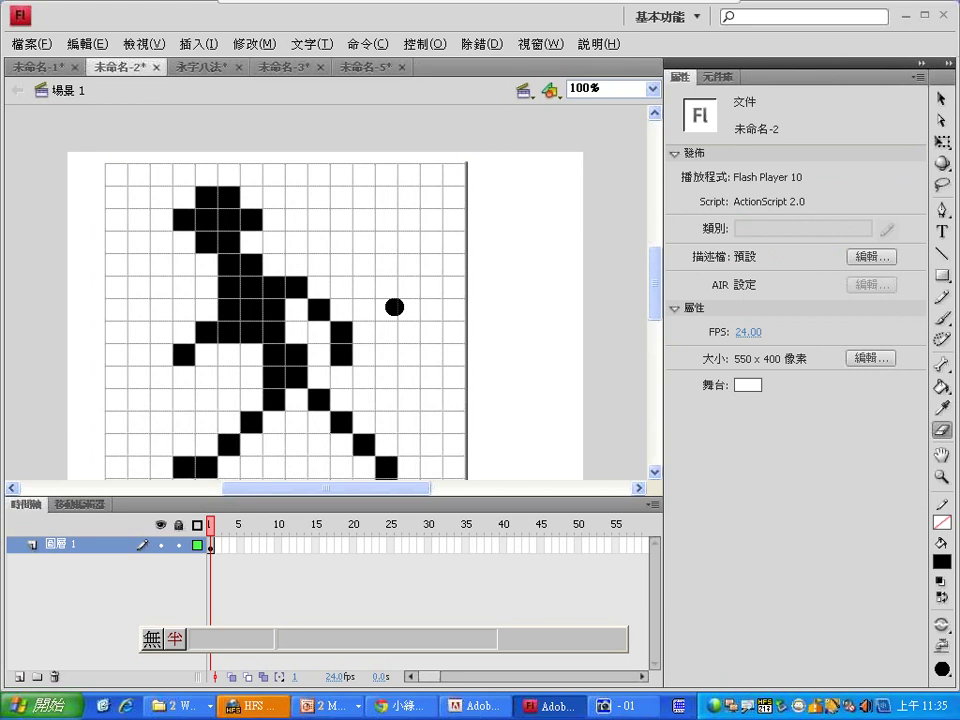
mouse_move(300, 225)
mouse_down()
mouse_move(243, 320)
mouse_move(210, 255)
mouse_move(246, 300)
mouse_up()
Step: Break apart the 永 text on 圖層 1 in 未命名-5 into a shape
click(368, 69)
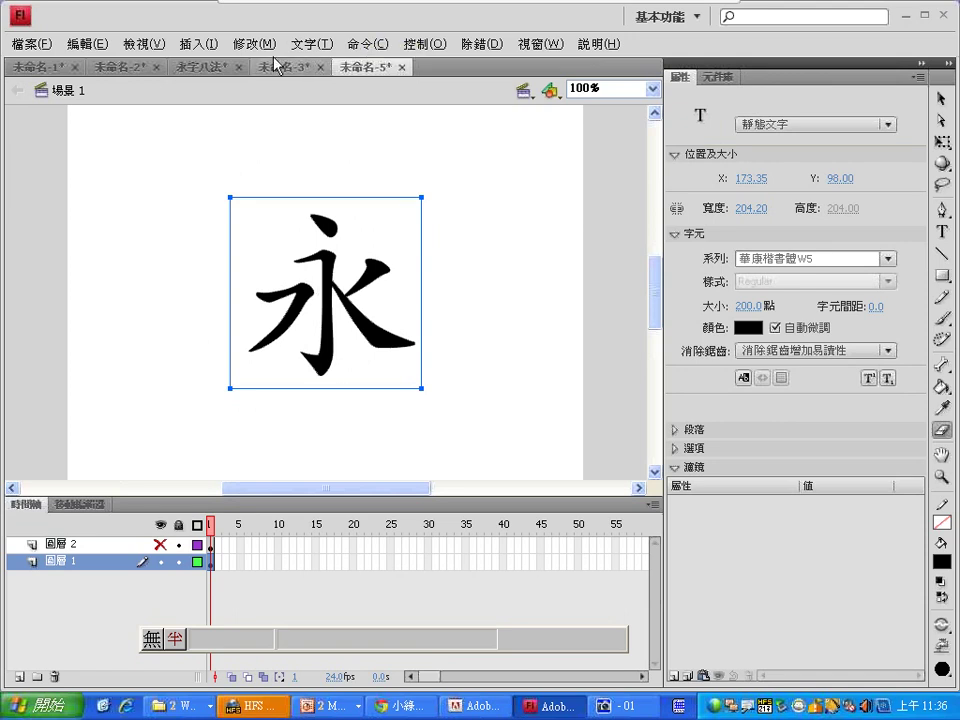
click(262, 43)
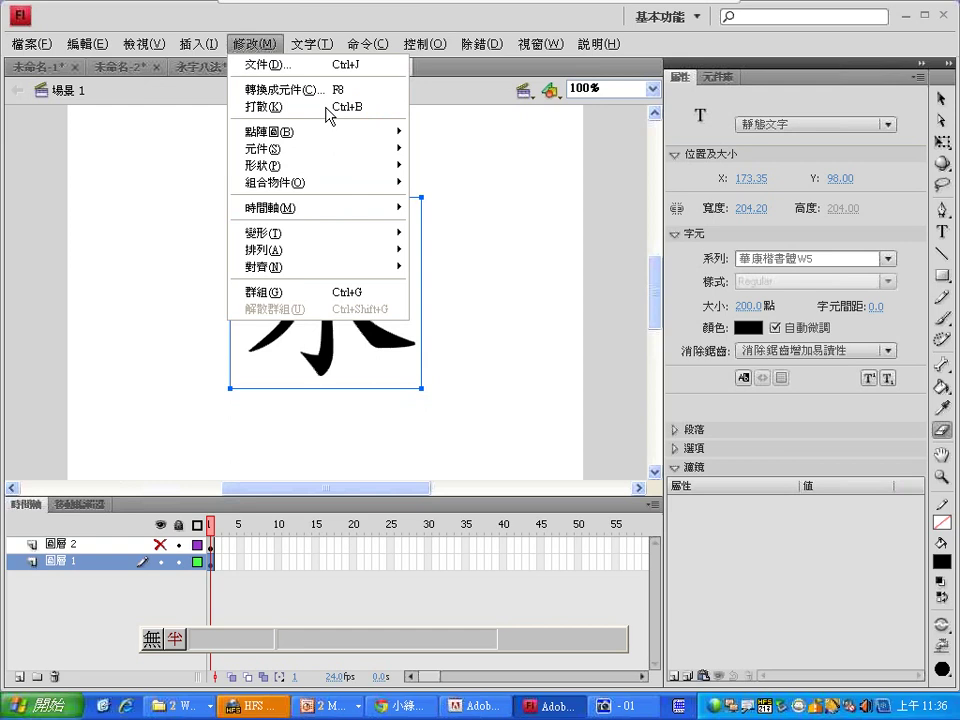
click(264, 106)
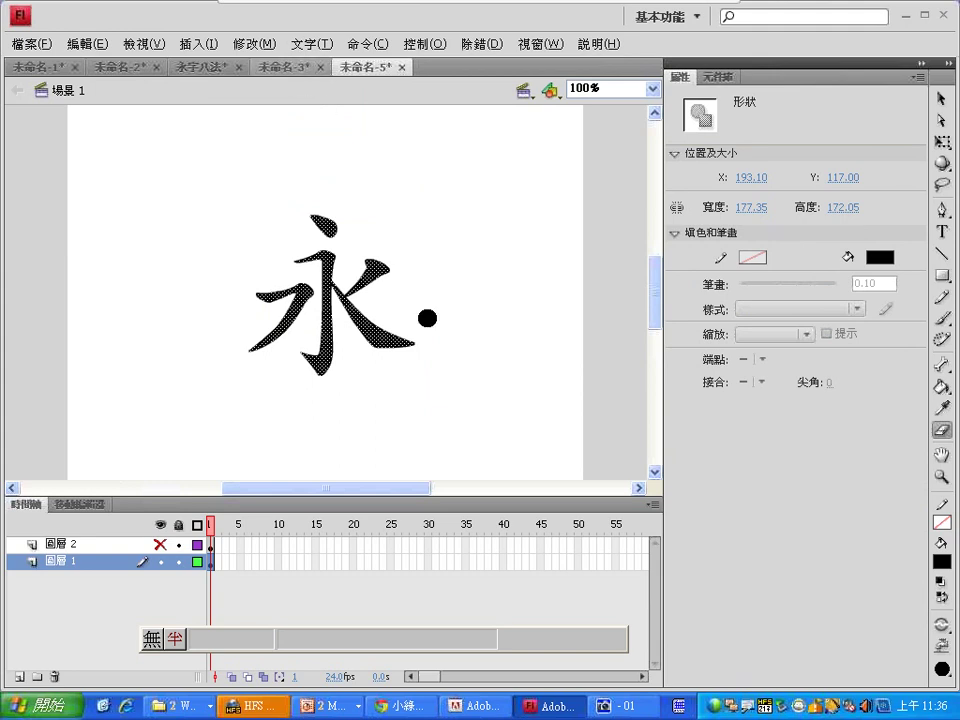
Step: Test the Eraser on the lower-right stroke of the broken-apart 永, and undo the erasing
mouse_move(439, 332)
mouse_down()
mouse_move(371, 352)
mouse_move(425, 348)
mouse_up()
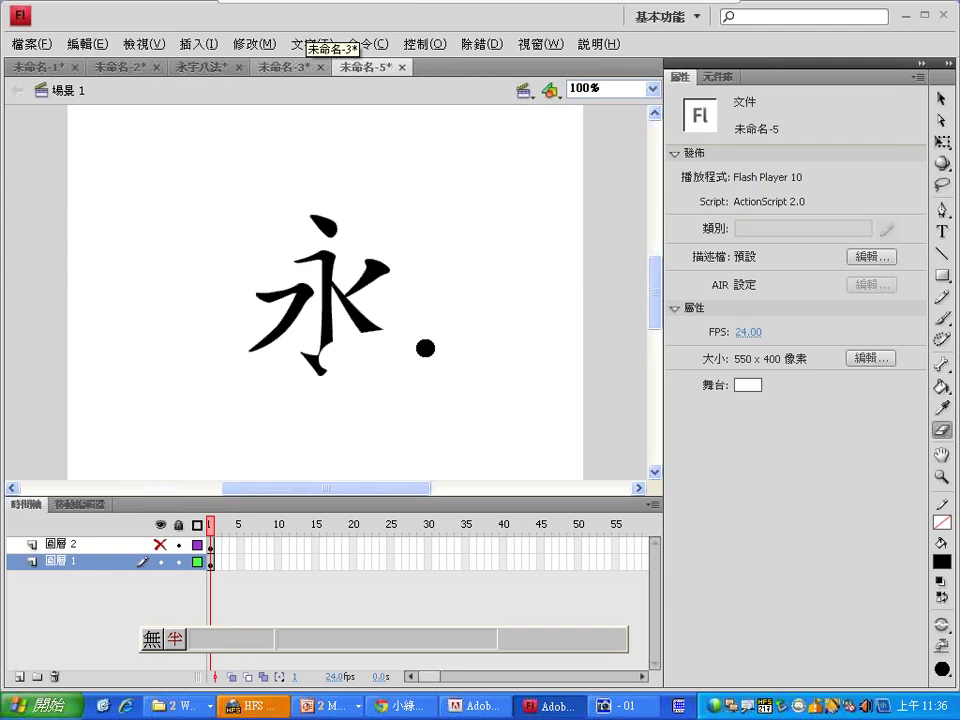
key(ctrl+z)
Step: In 未命名-3, break apart the 永 text on the 永字寫出來 layer, and hide that layer
click(285, 67)
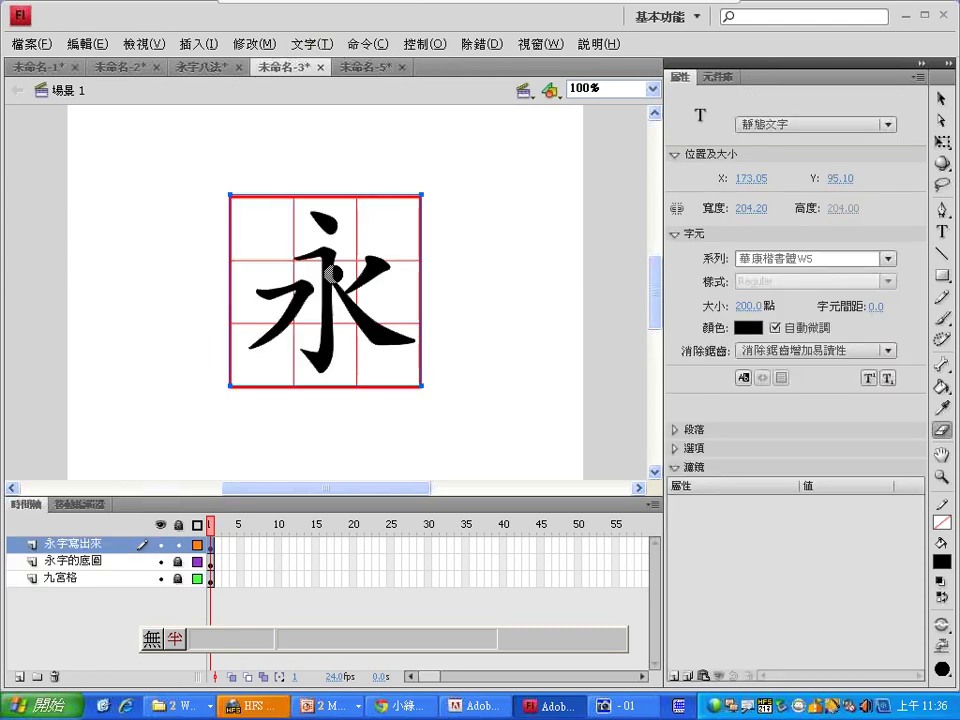
click(101, 550)
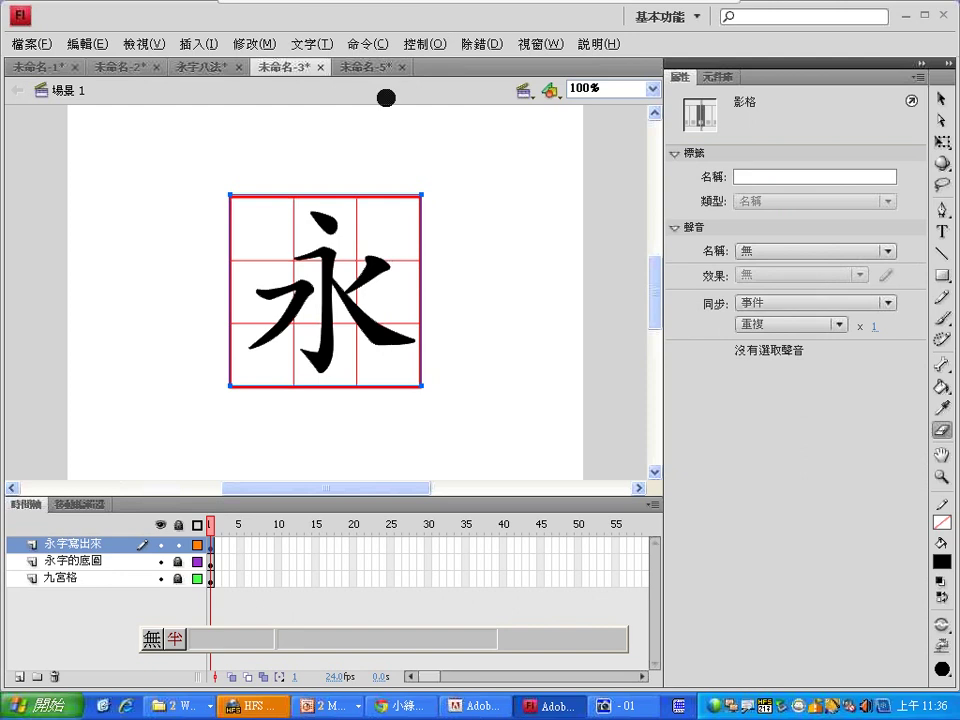
click(250, 45)
click(262, 104)
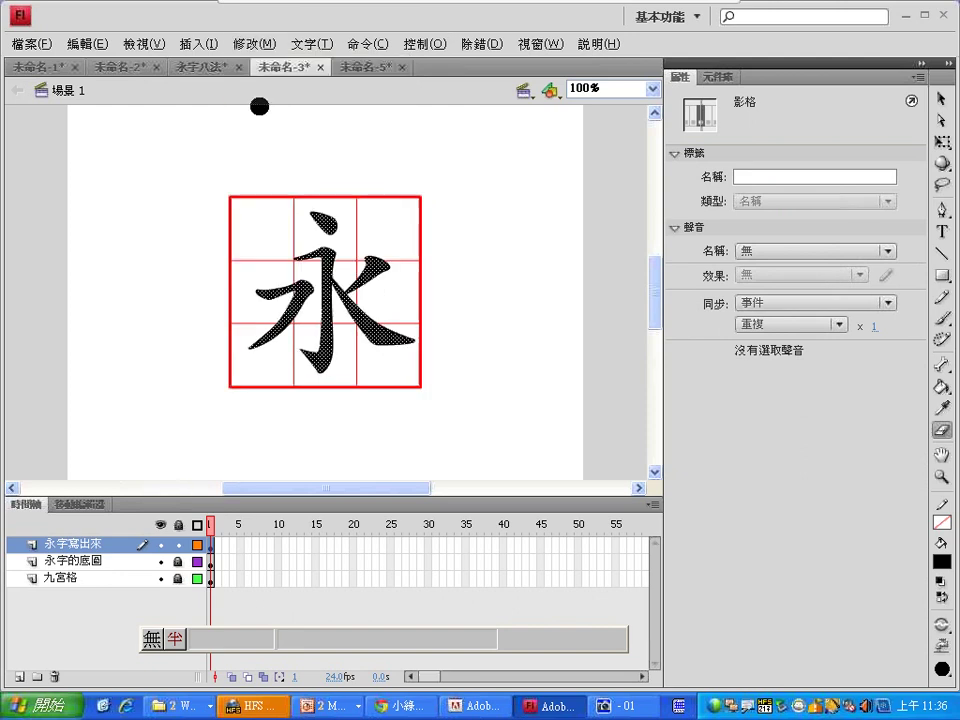
click(160, 544)
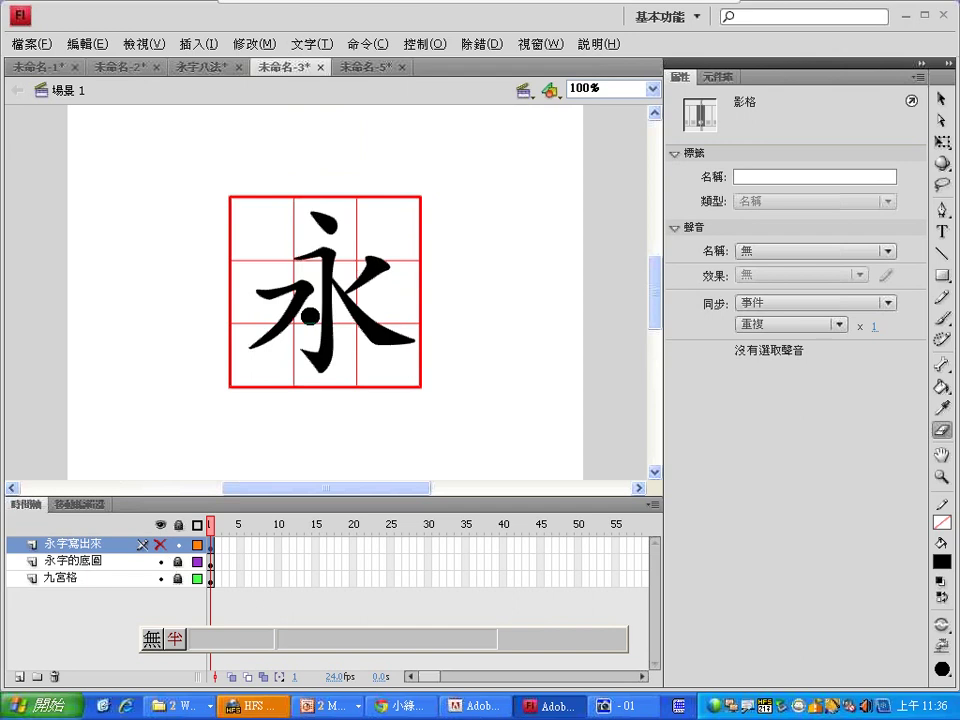
Step: Unlock the 永字的底圖 layer, select its 永 text, and display the layer as outlines
key(v)
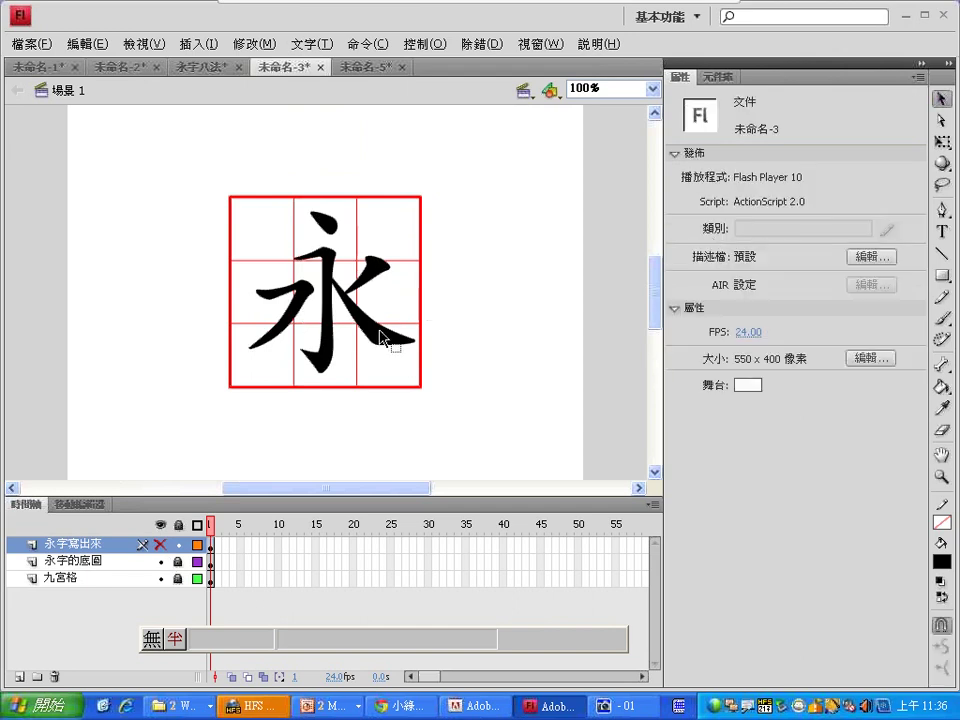
click(178, 561)
click(366, 334)
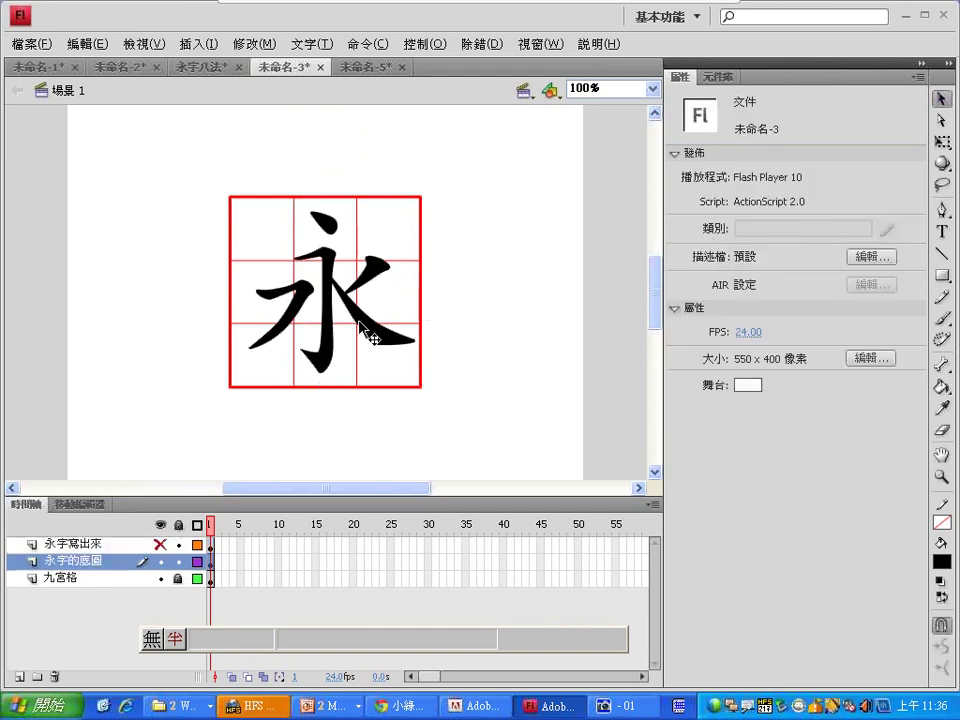
click(366, 334)
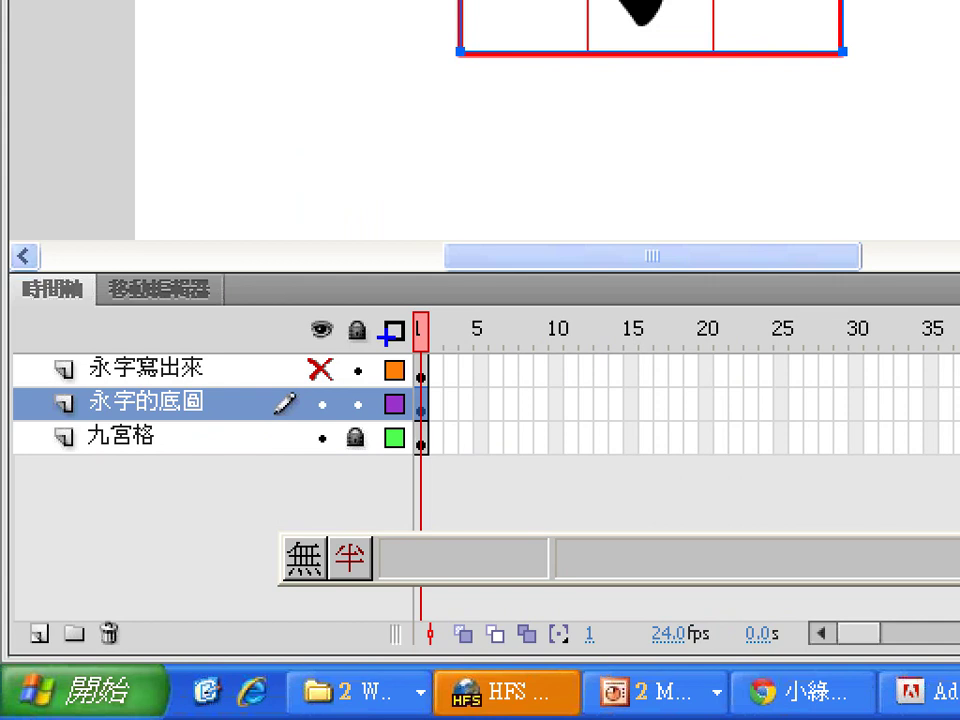
drag(391, 337, 379, 477)
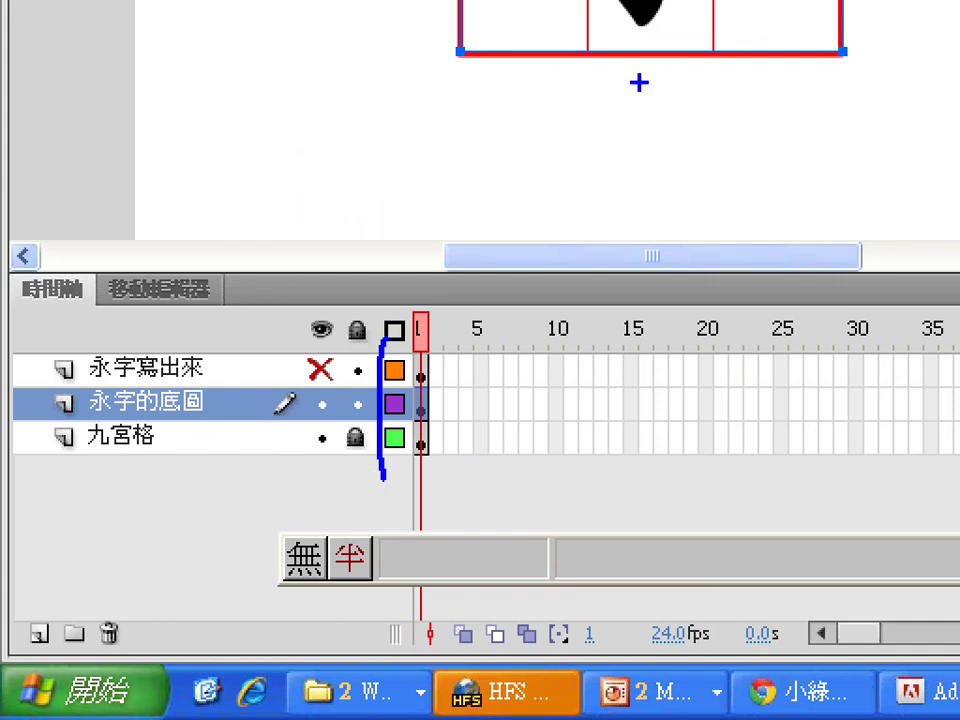
key(Escape)
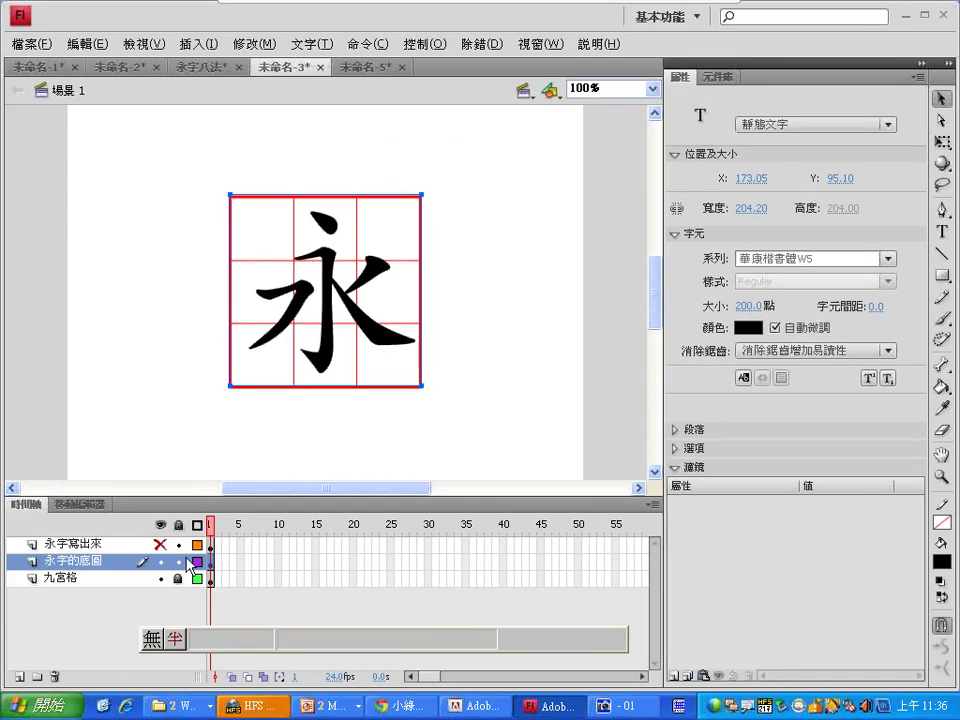
click(196, 566)
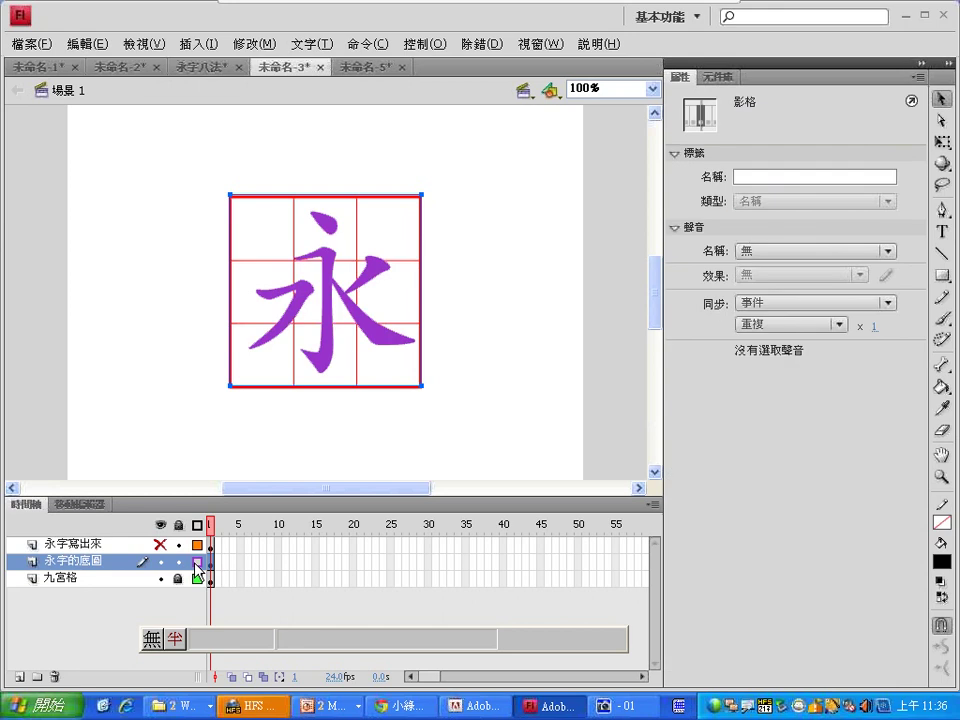
click(196, 566)
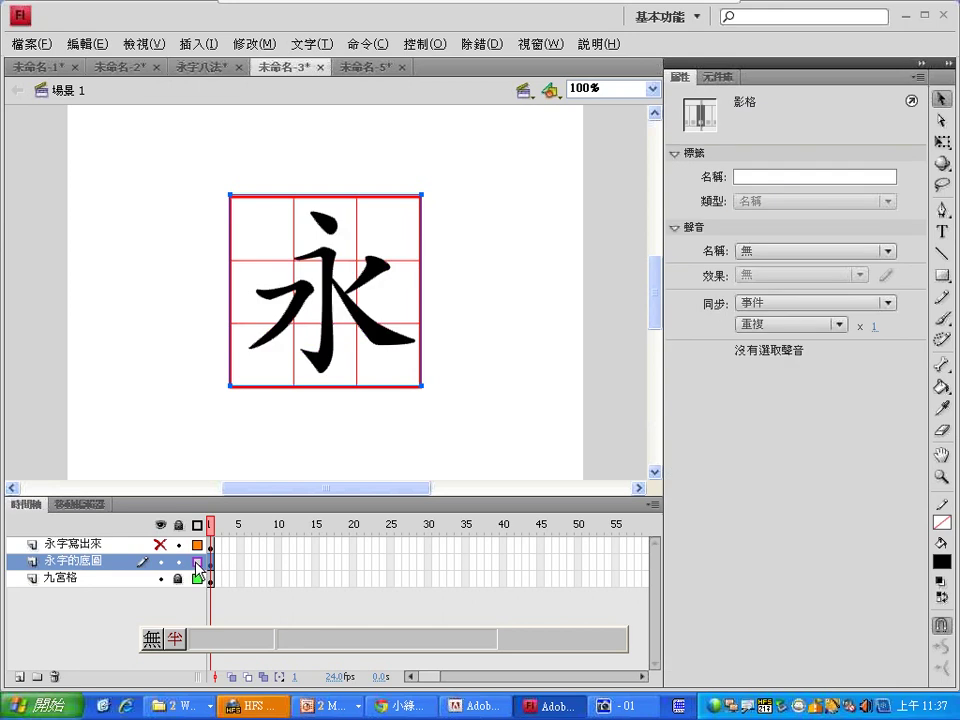
click(197, 565)
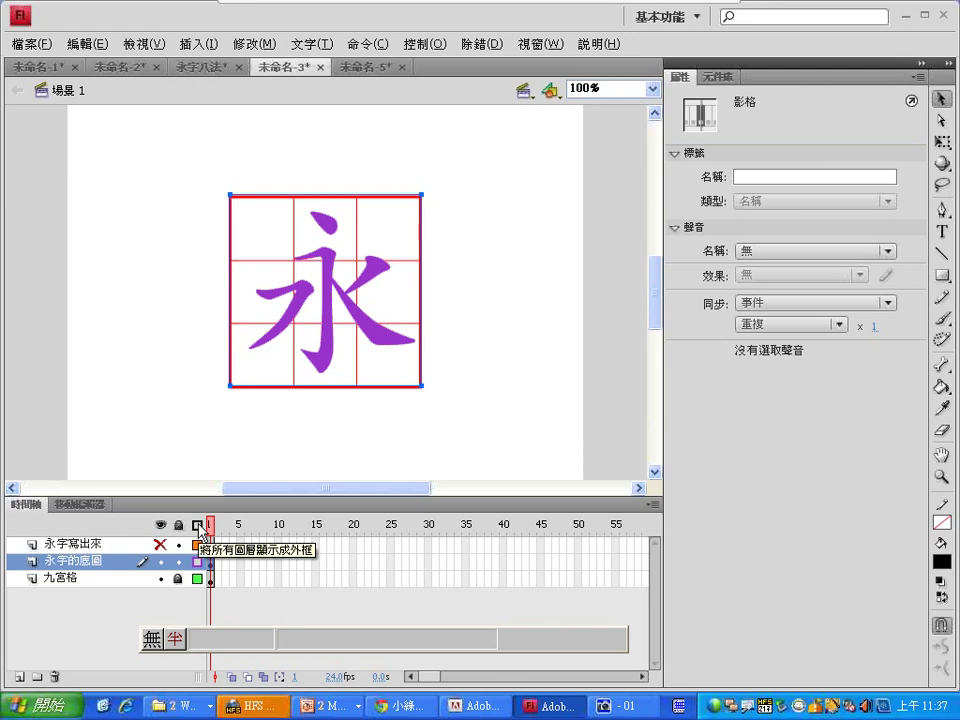
Step: Inspect the pixel figure in 未命名-2 and the finished 永 animation in 永字八法, and return to 未命名-3
click(137, 72)
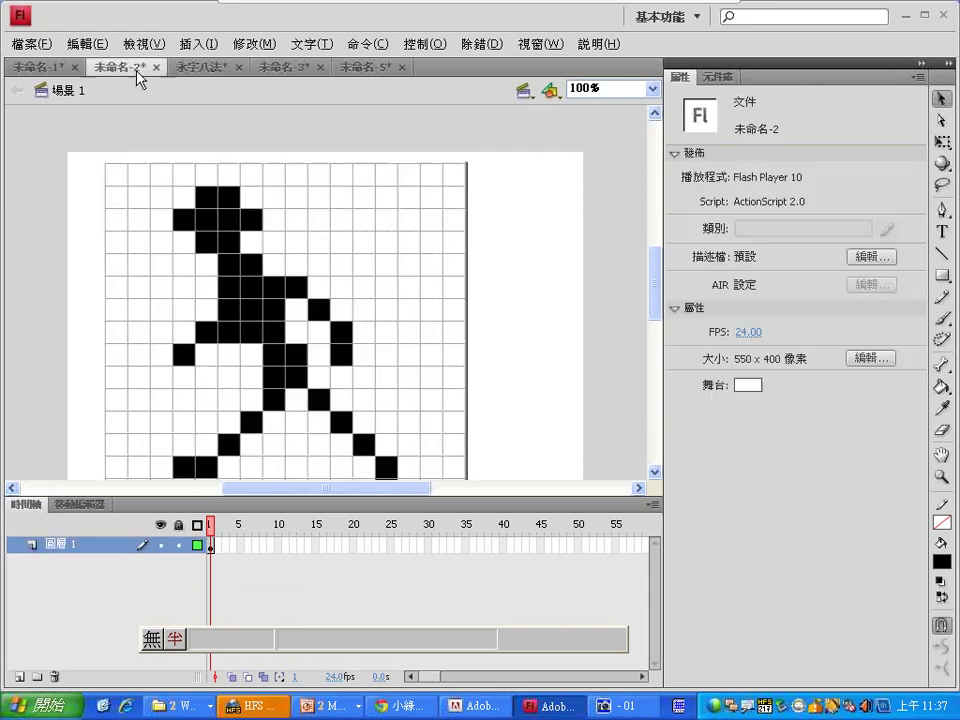
click(275, 241)
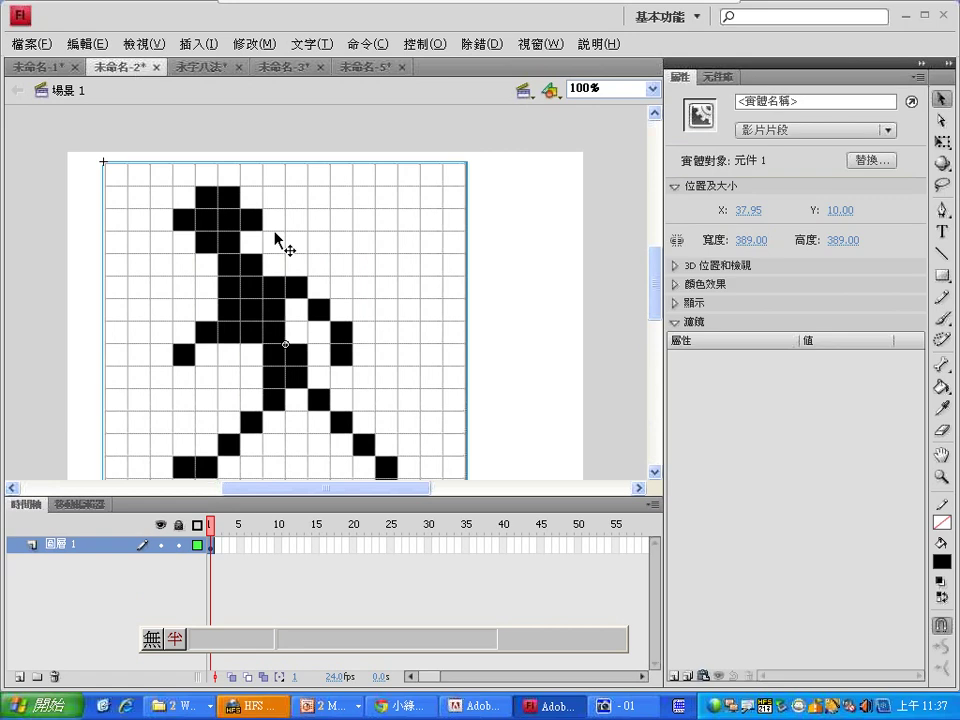
click(204, 546)
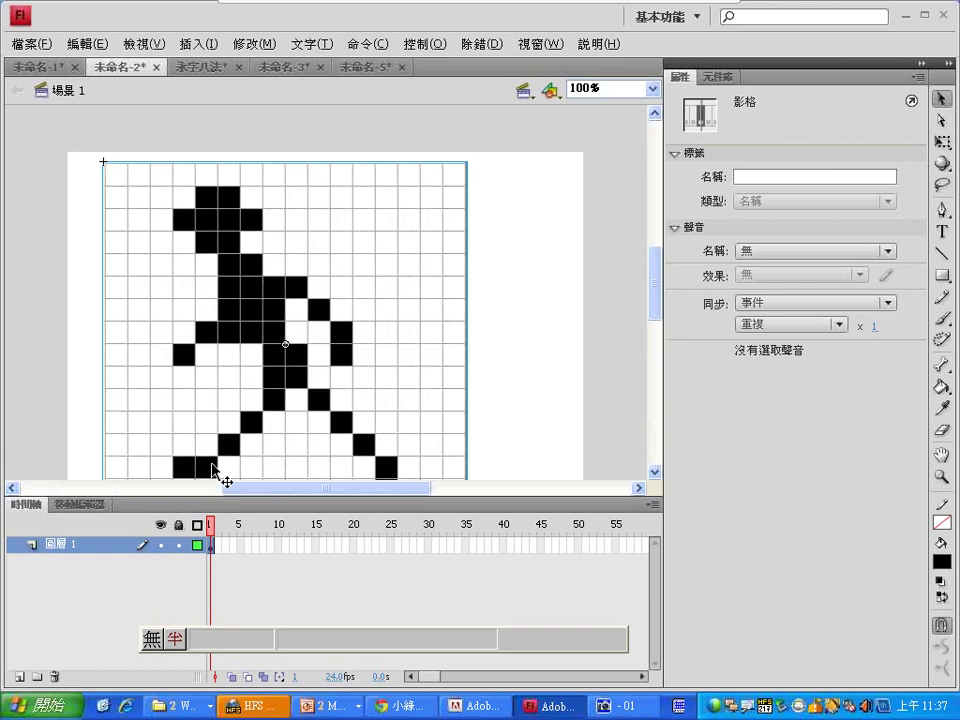
click(210, 68)
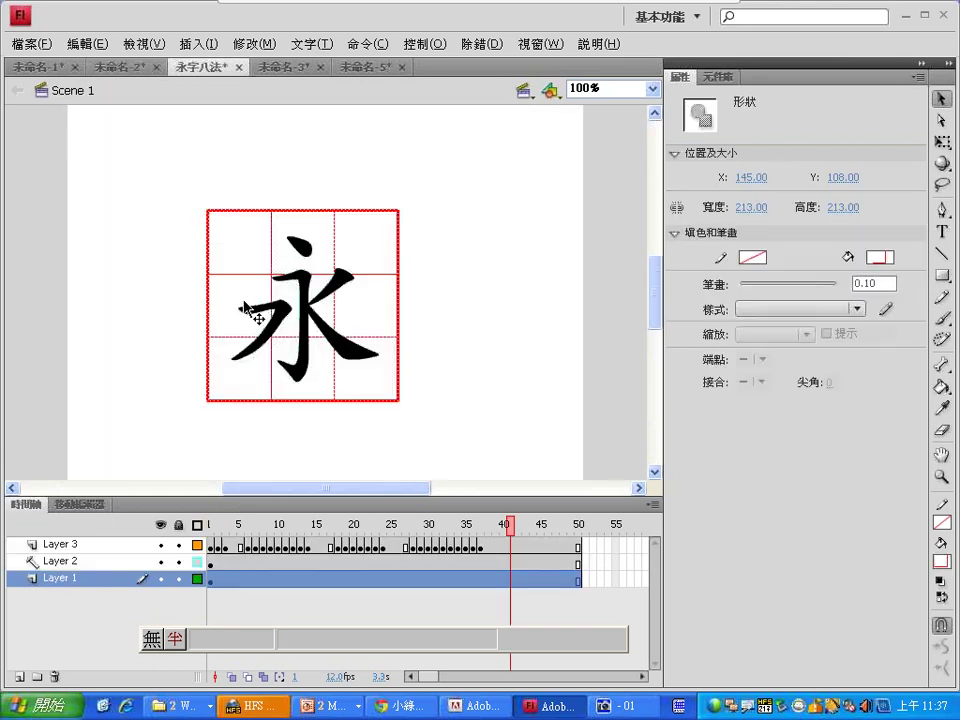
click(296, 70)
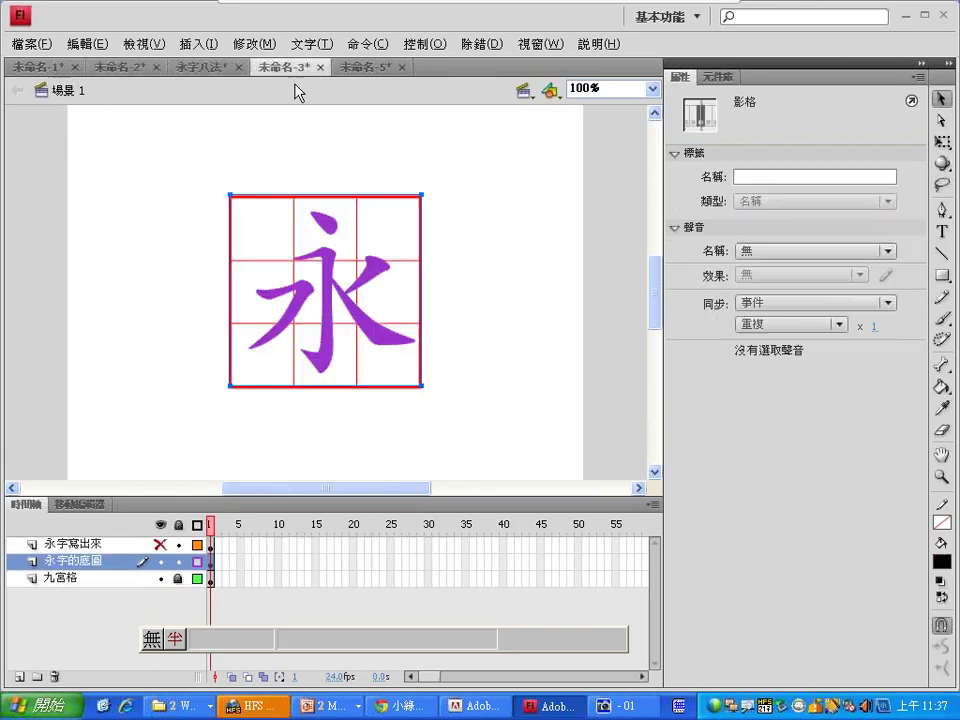
click(198, 562)
click(198, 563)
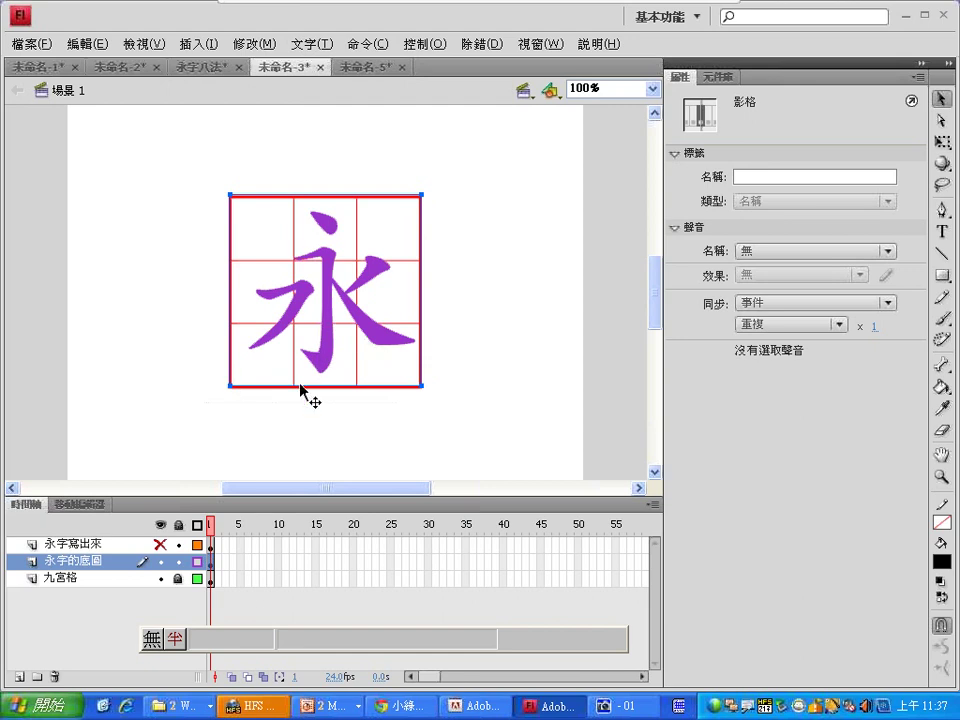
click(198, 563)
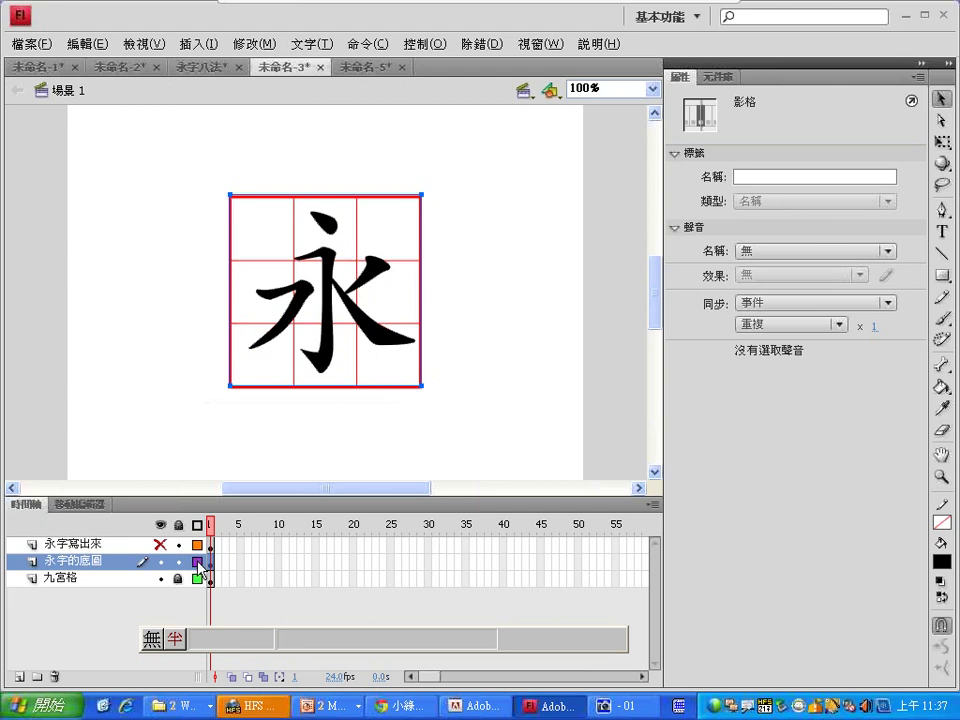
double_click(199, 564)
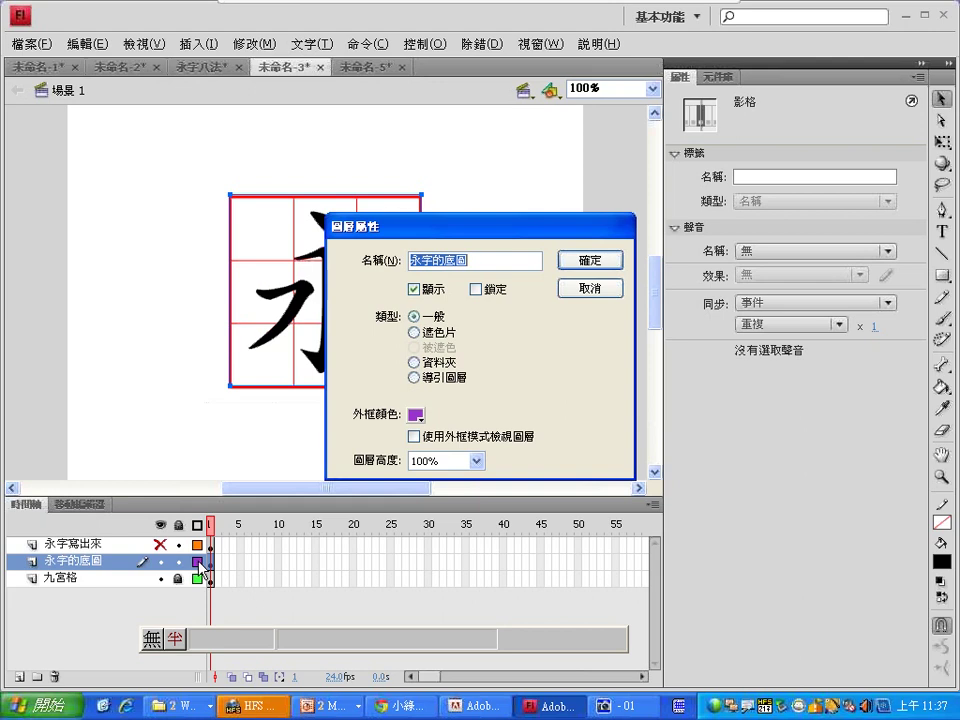
click(590, 290)
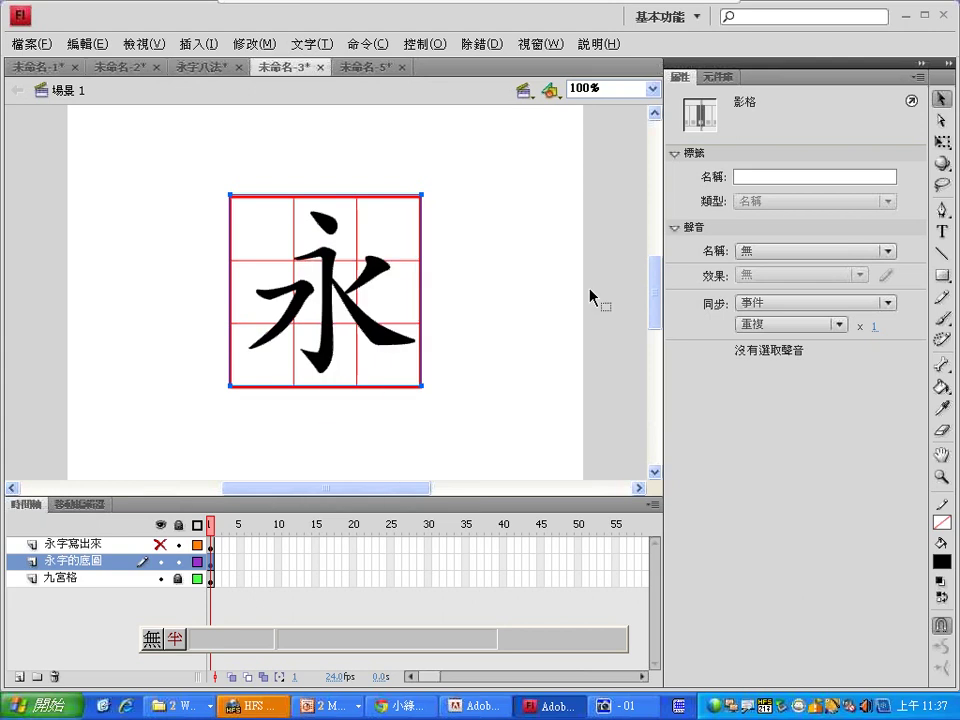
Step: Give the 永字的底圖 layer a brown outline display, and unhide the 永字寫出來 layer
click(199, 563)
double_click(200, 565)
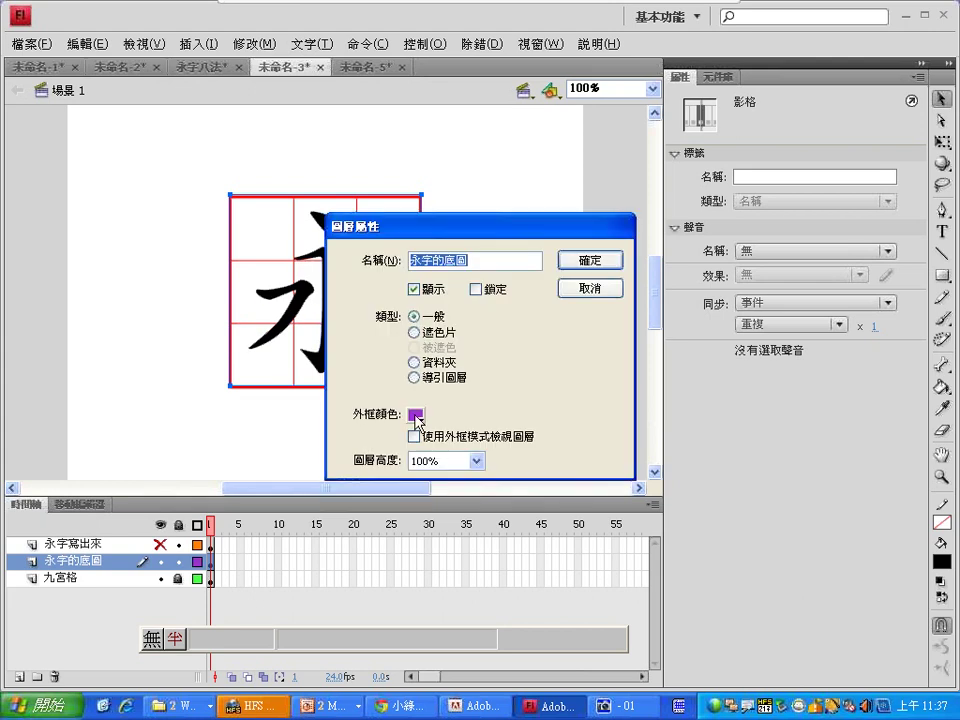
click(416, 416)
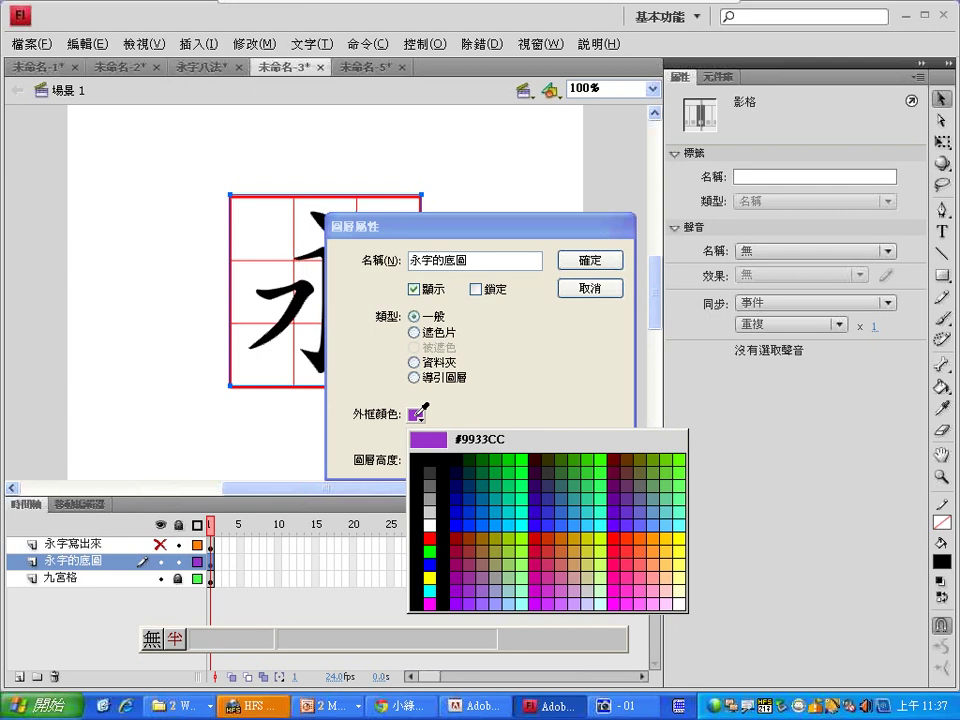
click(483, 537)
click(588, 287)
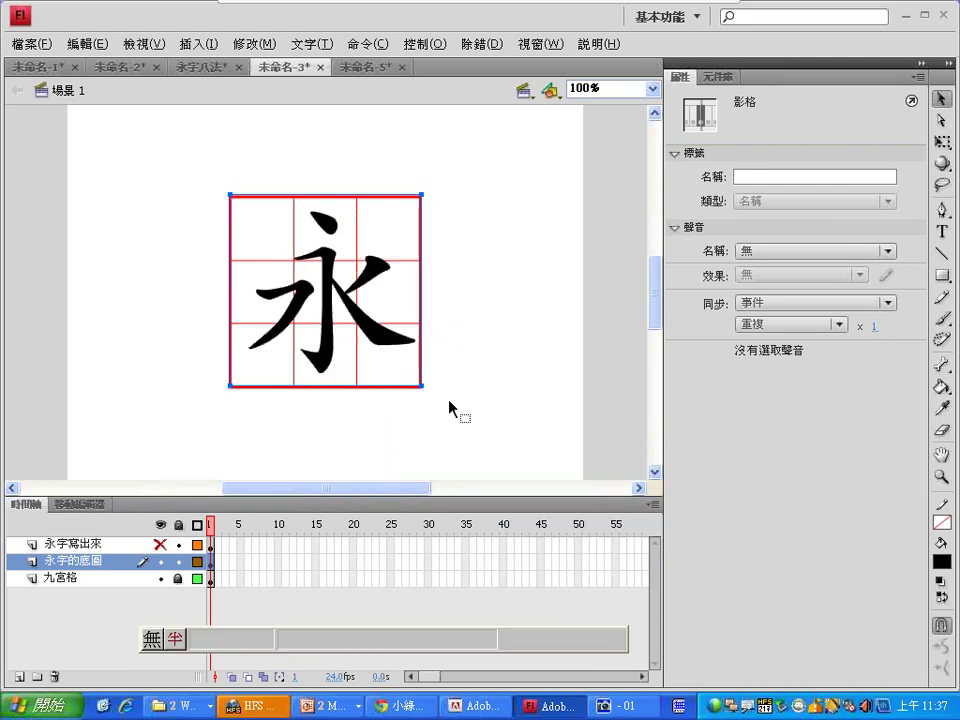
click(198, 561)
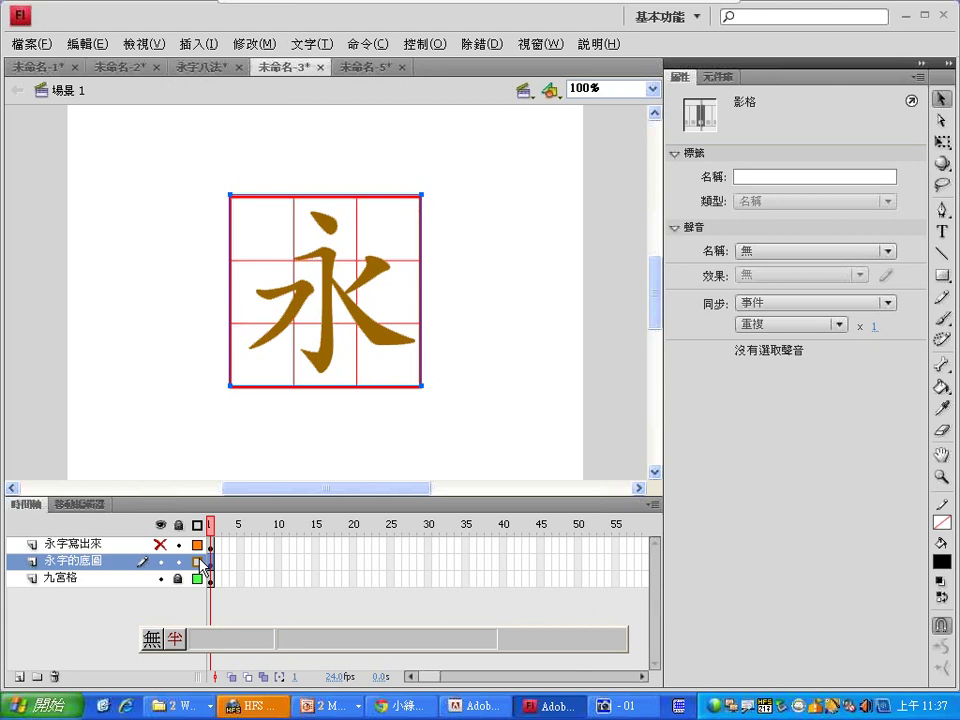
click(161, 544)
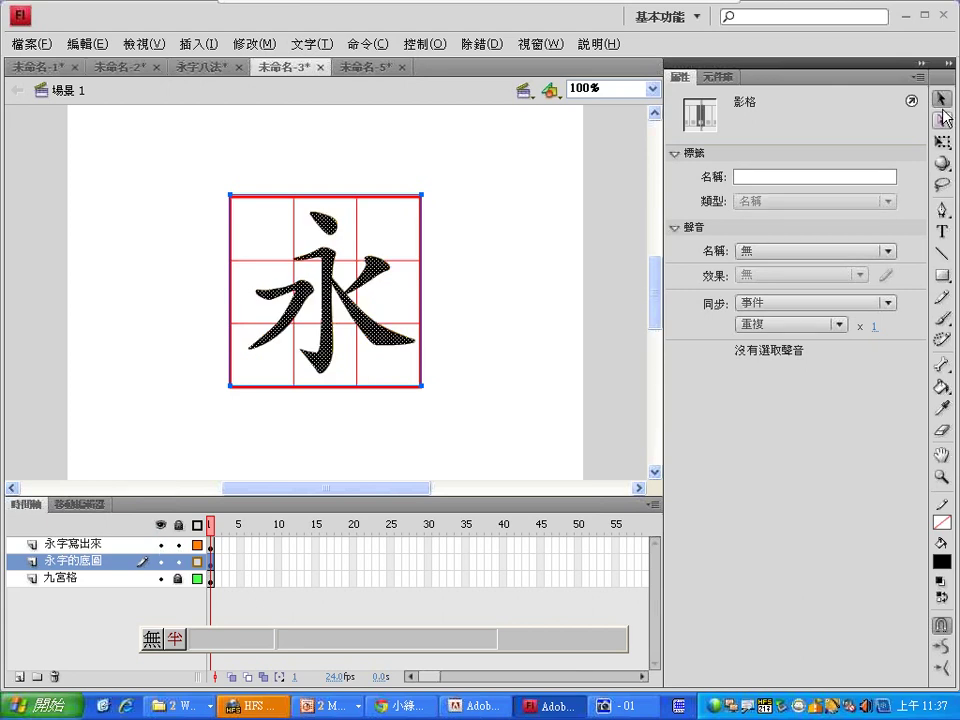
Step: Test the Eraser on the lower-right stroke of 永 over the outlined base layer, and undo the erasing
click(941, 429)
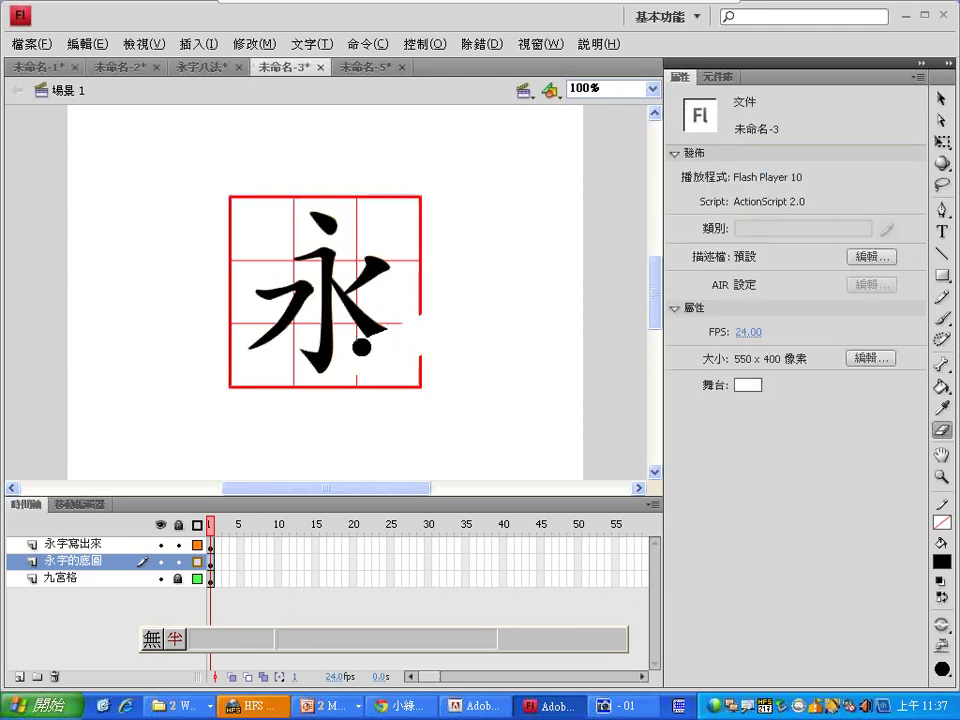
drag(371, 339, 426, 348)
key(ctrl+z)
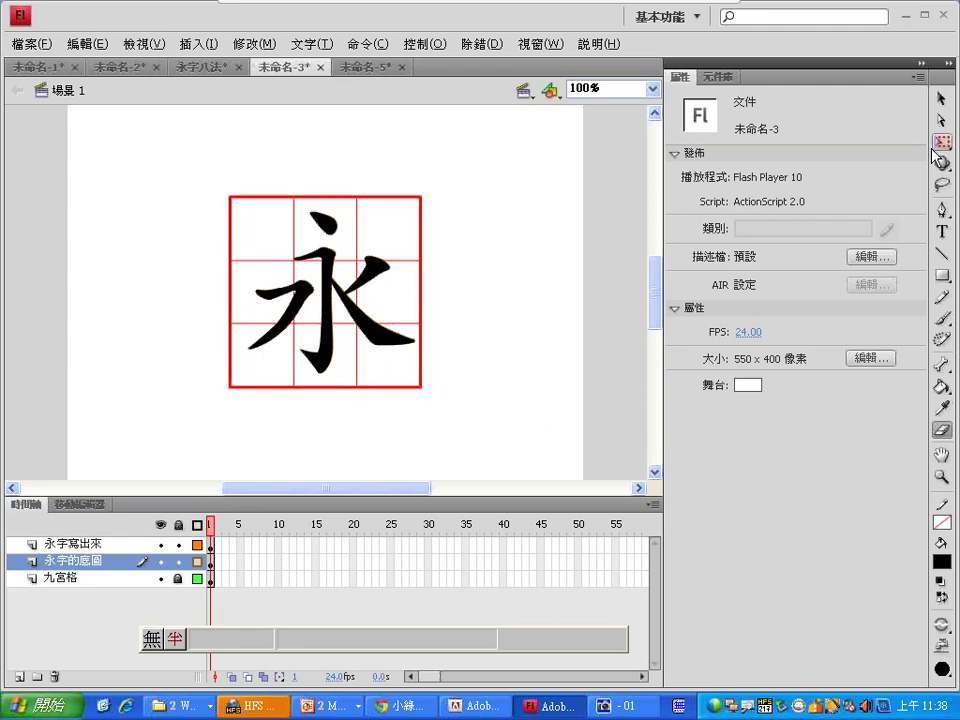
click(941, 99)
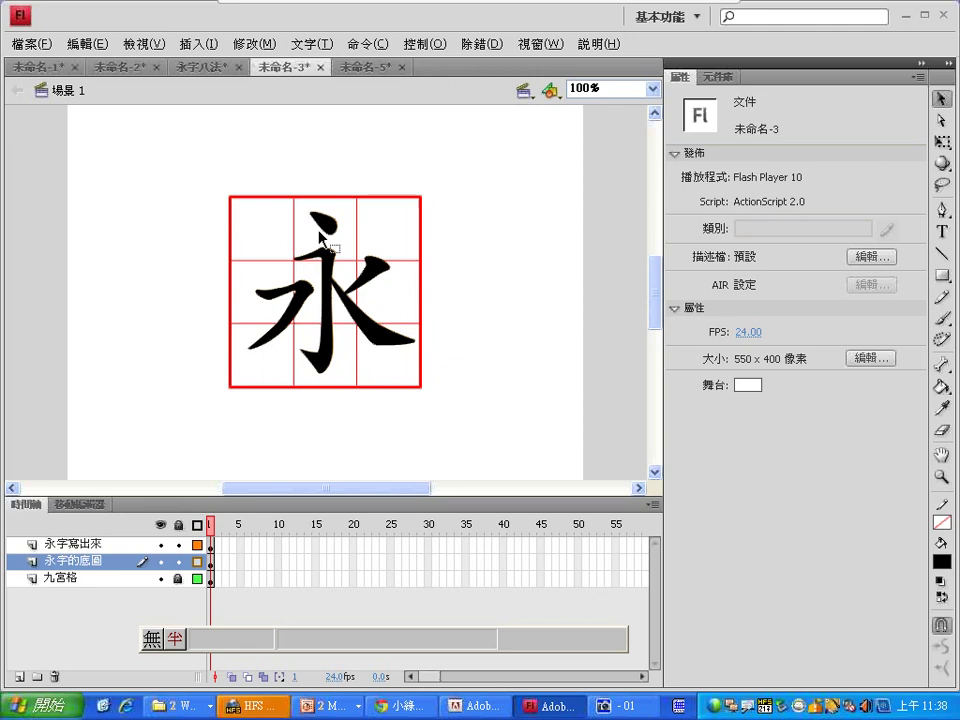
Step: Insert keyframes on frames 2 to 30 of the 永字寫出來 layer, and return to frame 1
click(941, 318)
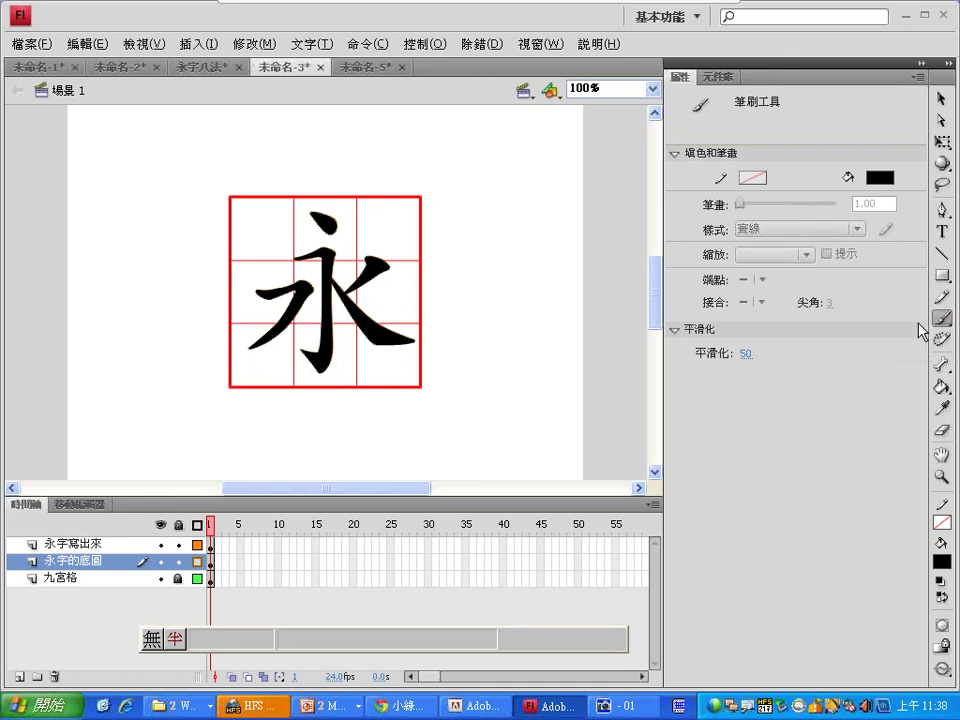
click(427, 545)
drag(216, 546, 430, 553)
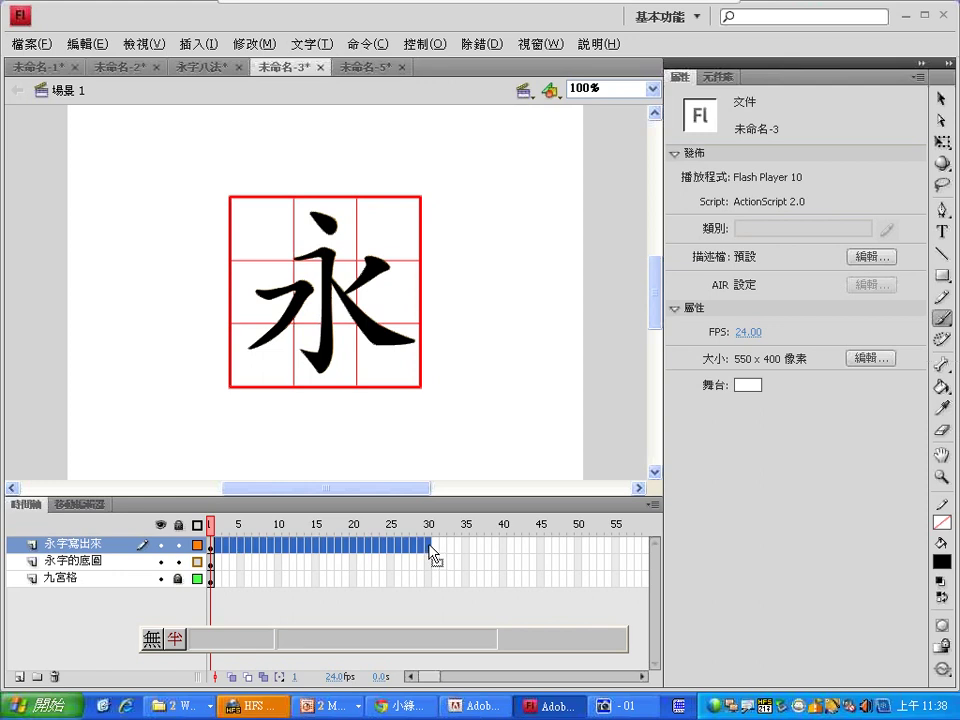
key(F6)
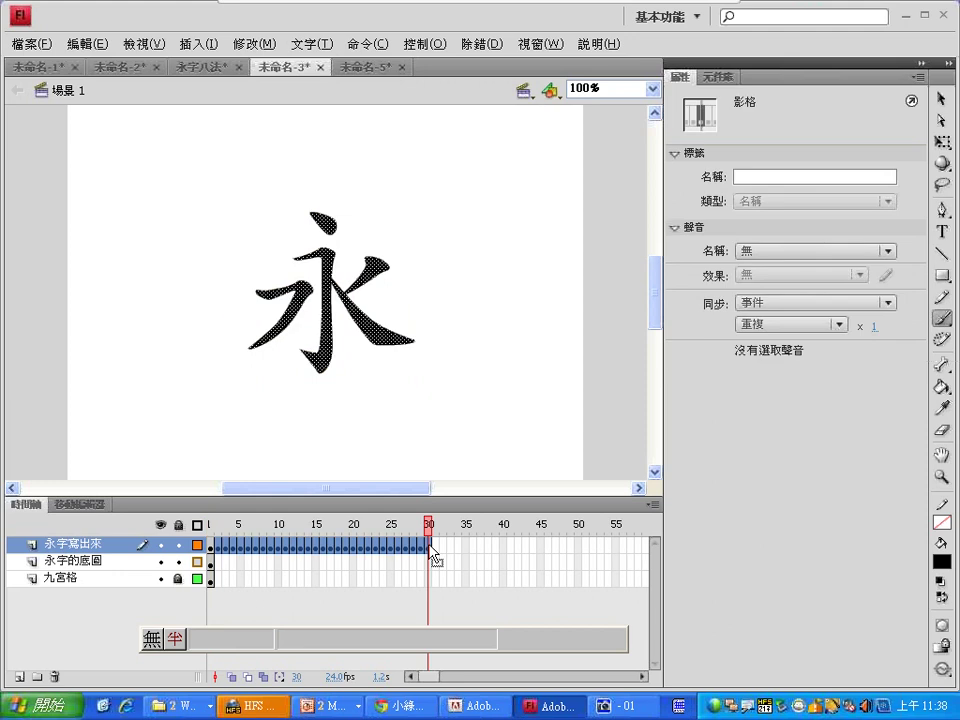
click(247, 524)
click(211, 524)
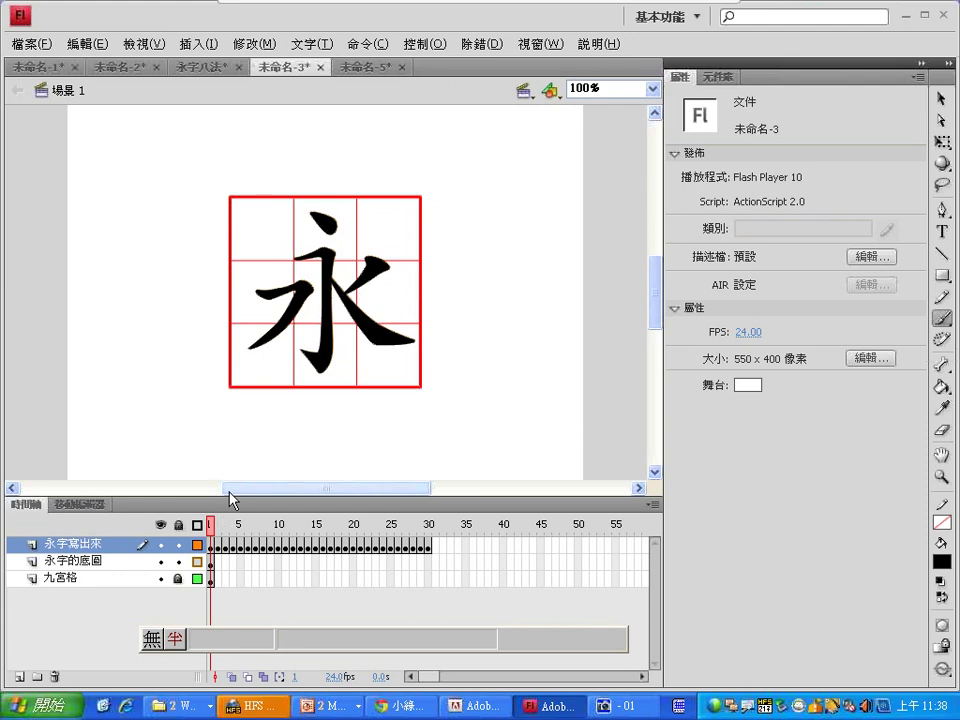
Step: Extend the 九宮格 and 永字的底圖 layers to frame 30 by inserting ordinary frames
click(430, 578)
right_click(430, 578)
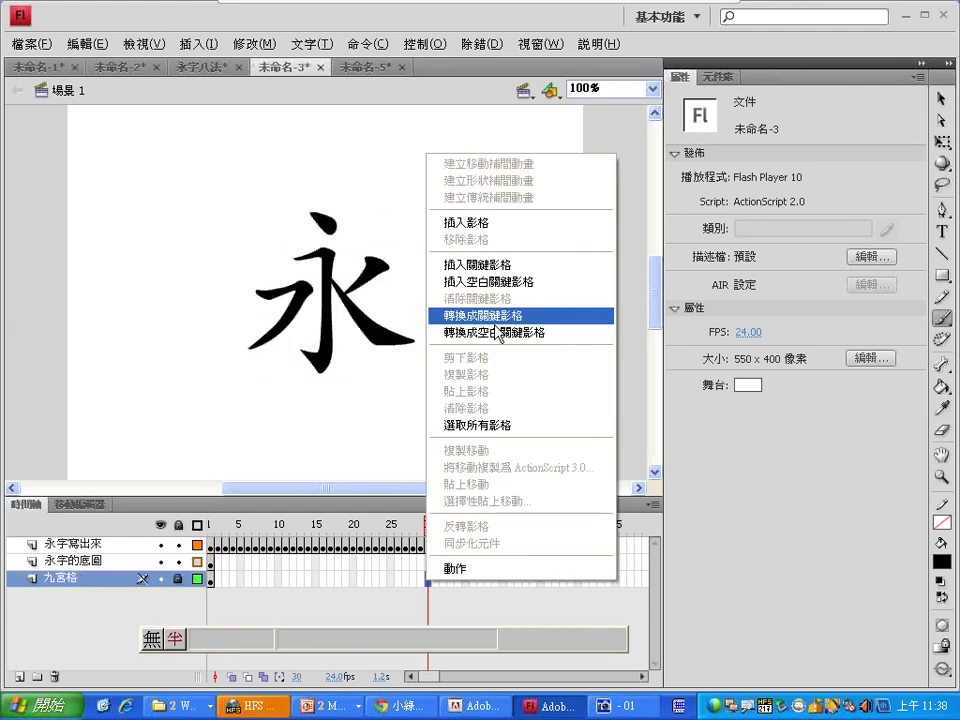
click(518, 234)
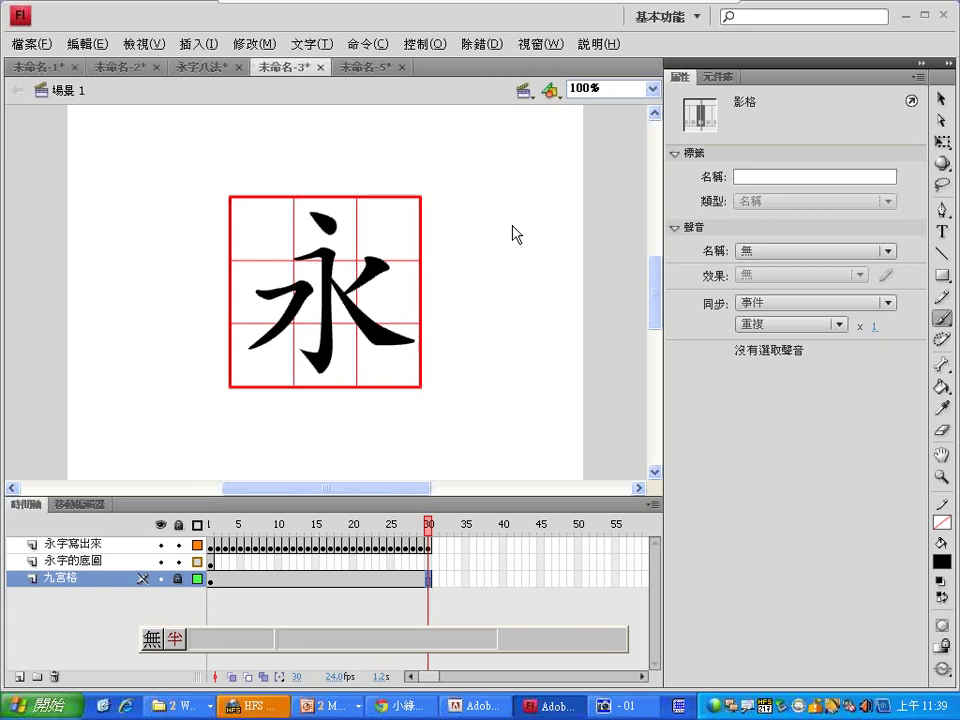
click(98, 566)
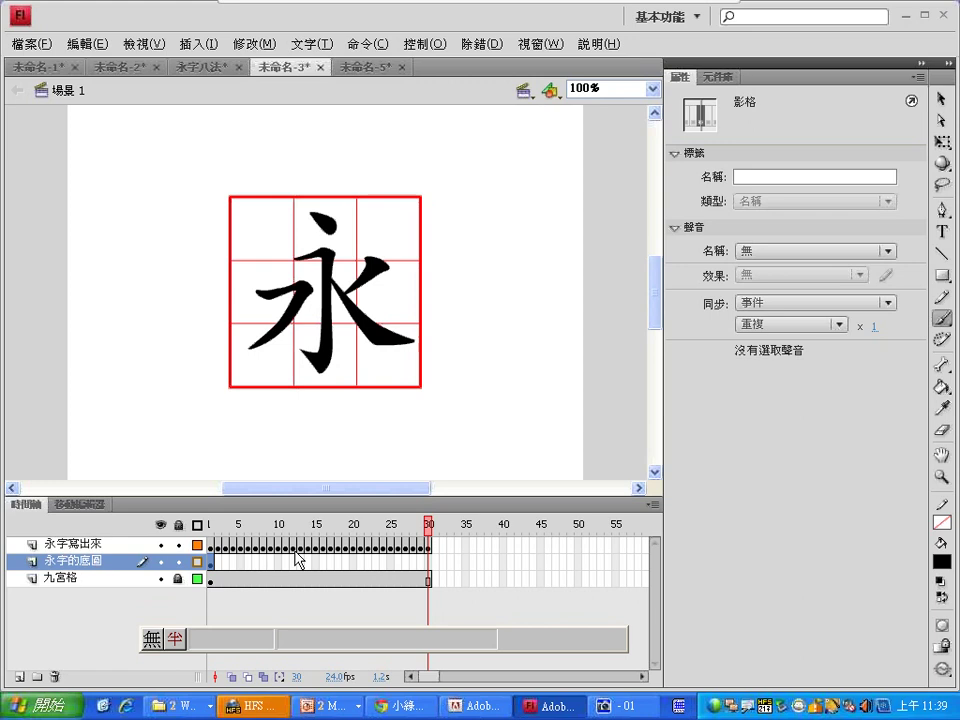
right_click(428, 562)
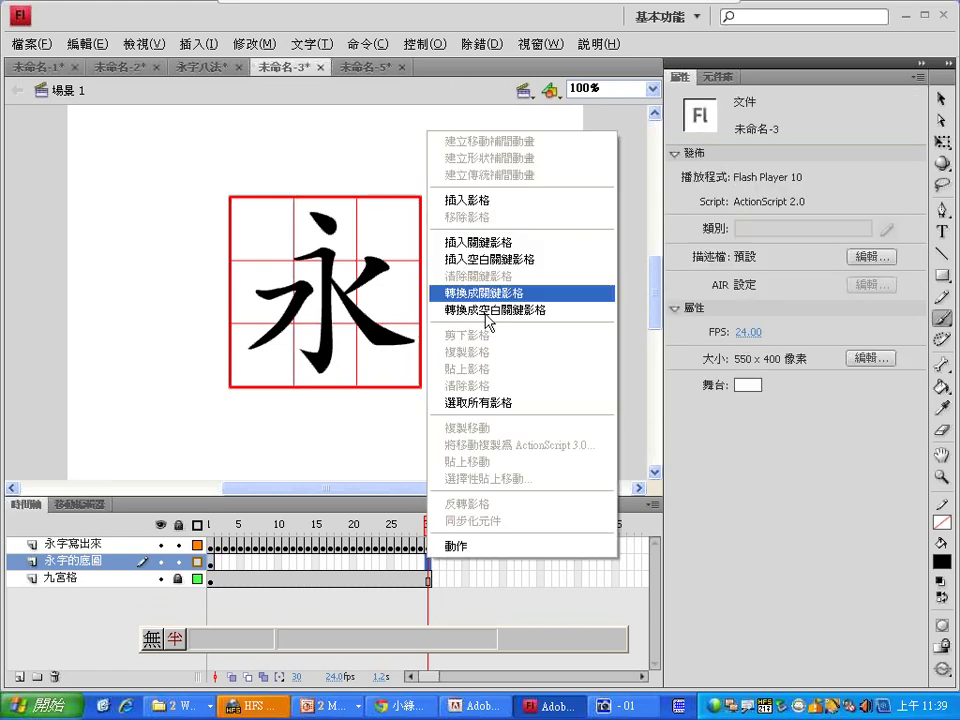
click(508, 215)
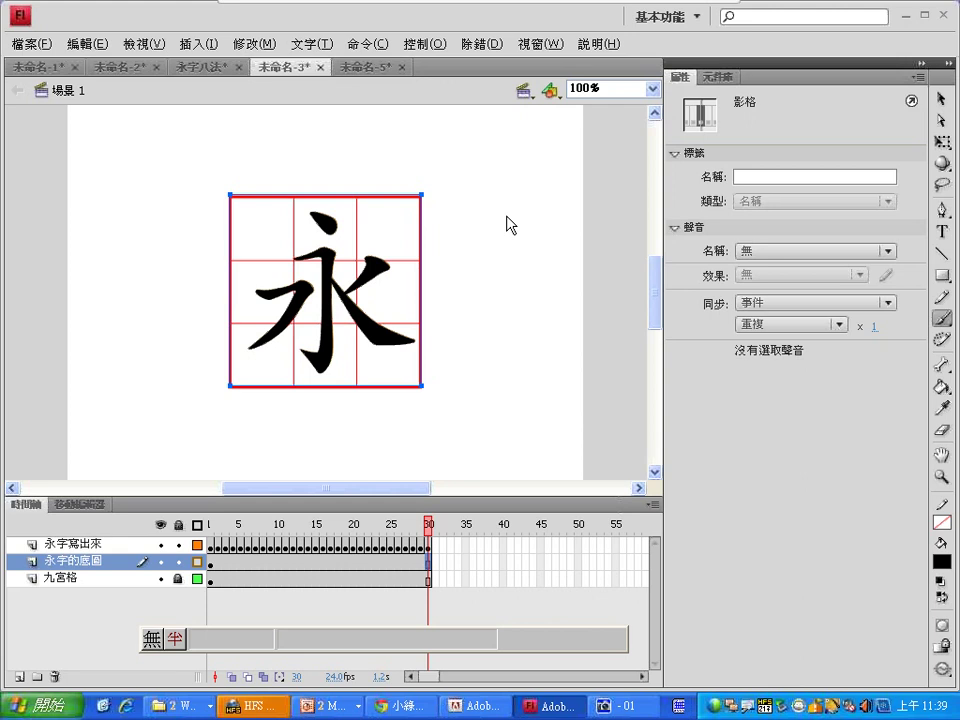
click(250, 550)
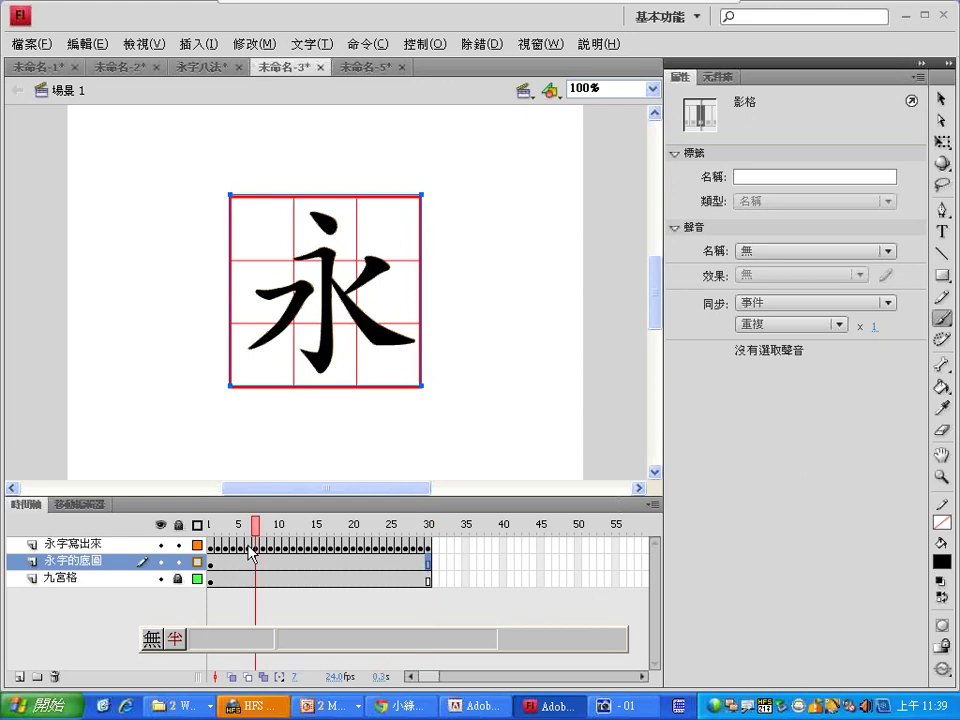
Step: On frame 1 of the 永字寫出來 layer, erase every black stroke except the dot of 永
click(212, 549)
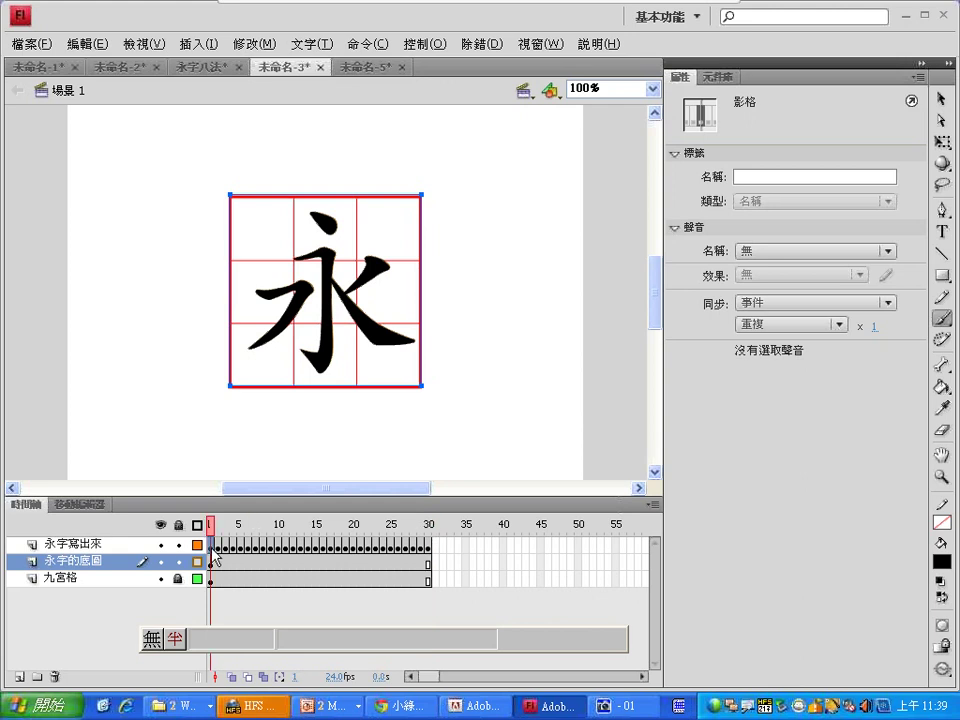
click(211, 545)
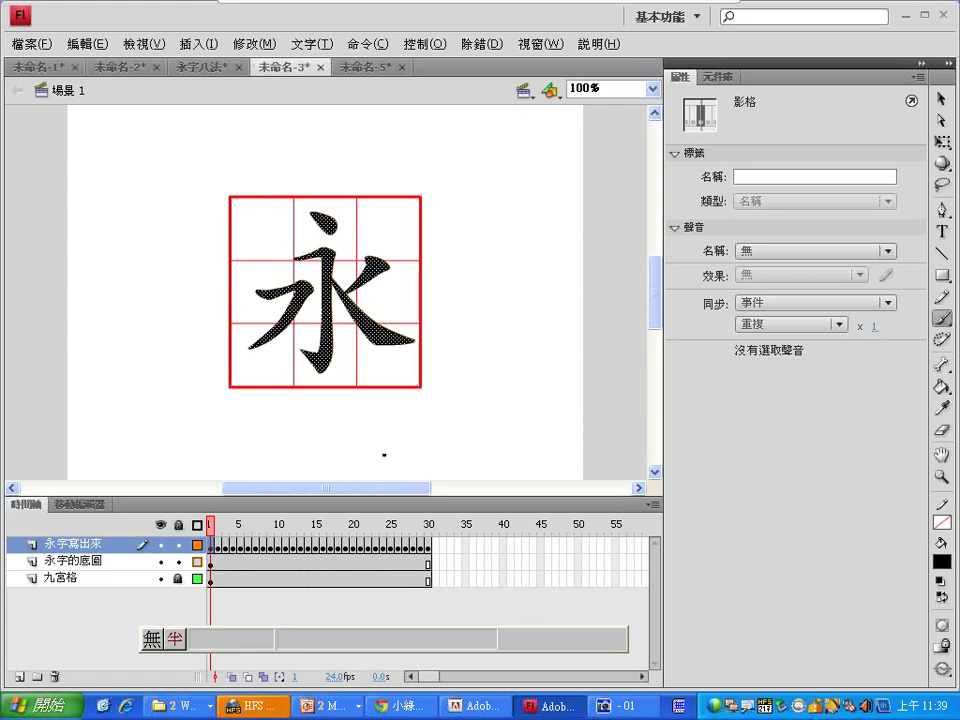
click(942, 431)
mouse_move(407, 381)
mouse_down()
mouse_move(317, 352)
mouse_move(340, 361)
mouse_move(367, 303)
mouse_move(287, 327)
mouse_move(295, 358)
mouse_move(251, 342)
mouse_move(307, 305)
mouse_move(258, 298)
mouse_move(315, 283)
mouse_move(318, 304)
mouse_move(380, 270)
mouse_move(318, 319)
mouse_move(334, 276)
mouse_move(321, 251)
mouse_move(350, 282)
mouse_up()
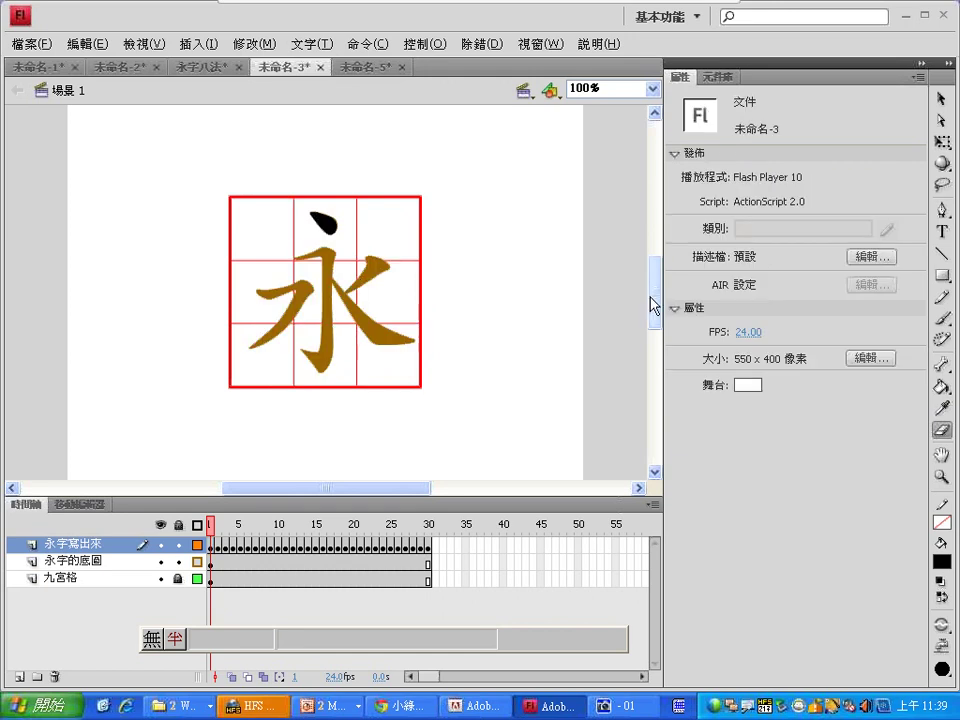
Step: At 200% zoom, erase the lower part of the dot on frame 1, leaving its upper-left tip, and undo the extra trimming
click(652, 88)
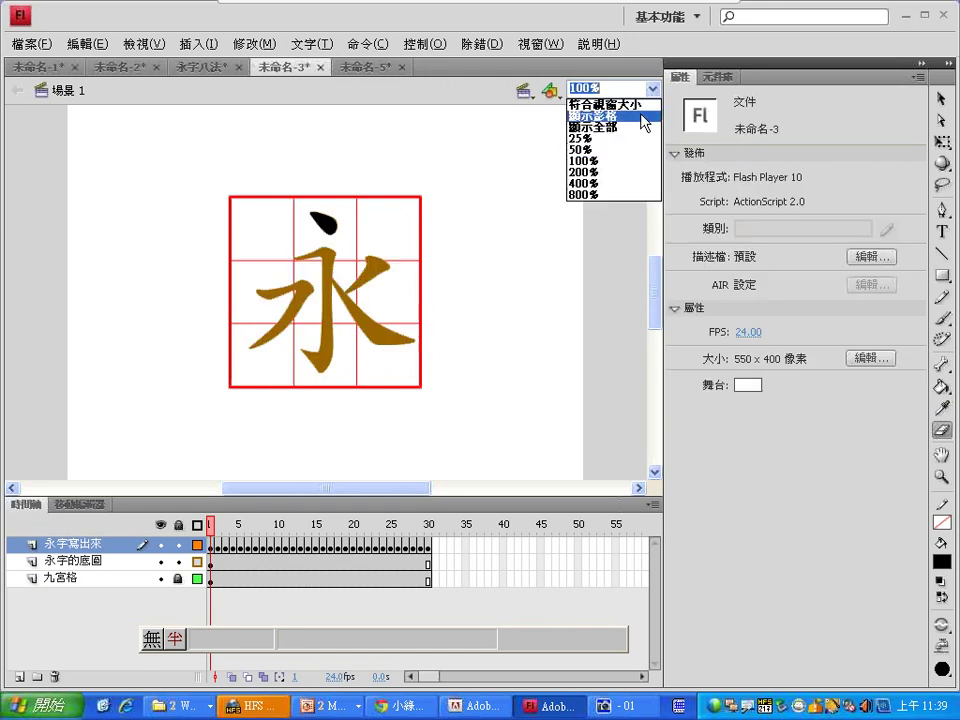
click(629, 172)
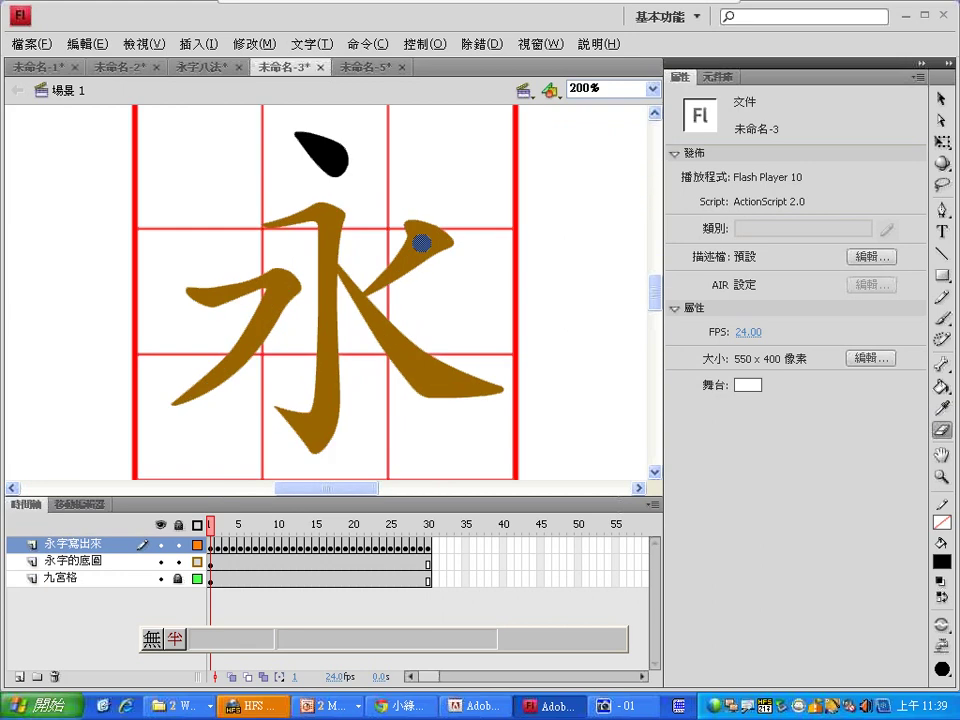
mouse_move(322, 172)
mouse_down()
mouse_move(339, 165)
mouse_move(336, 142)
mouse_move(332, 161)
mouse_move(315, 165)
mouse_move(349, 126)
mouse_up()
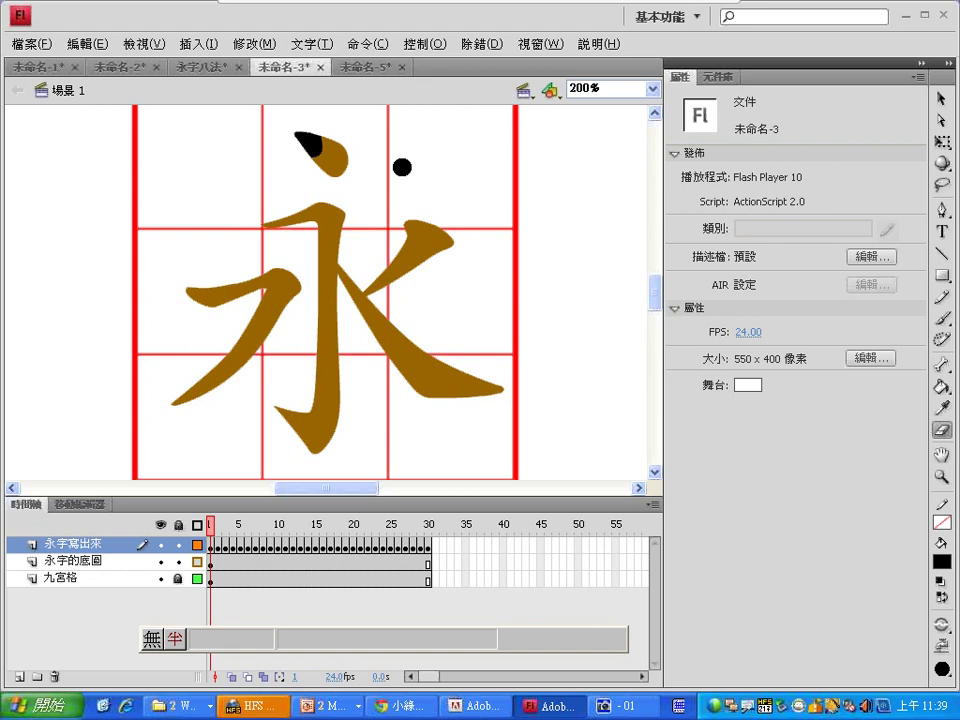
mouse_move(399, 165)
mouse_down()
mouse_move(310, 150)
mouse_move(283, 197)
mouse_up()
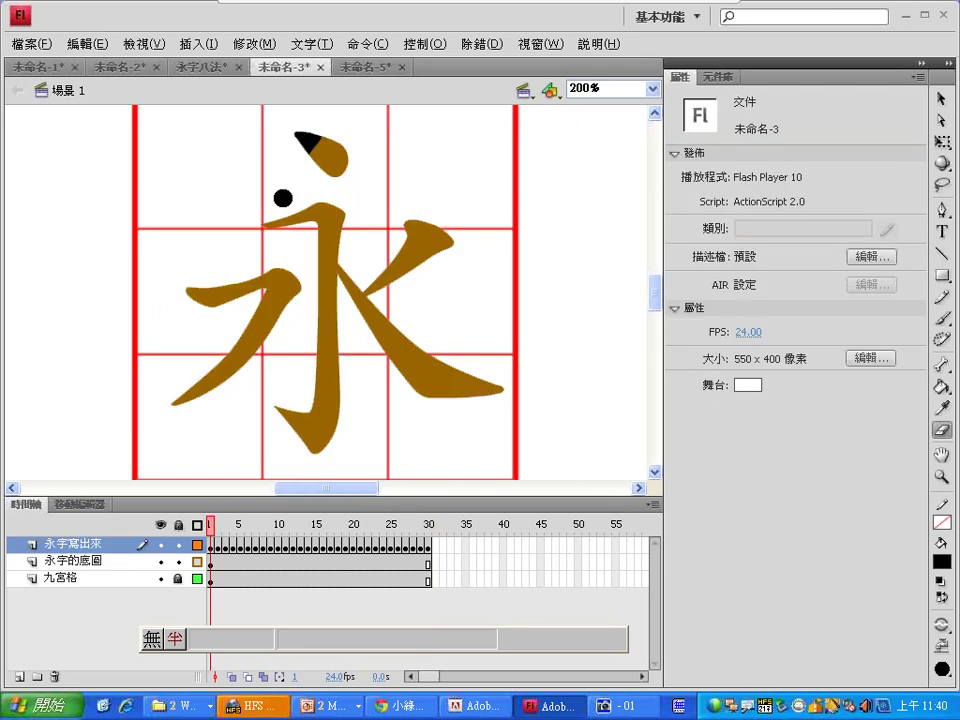
key(ctrl+z)
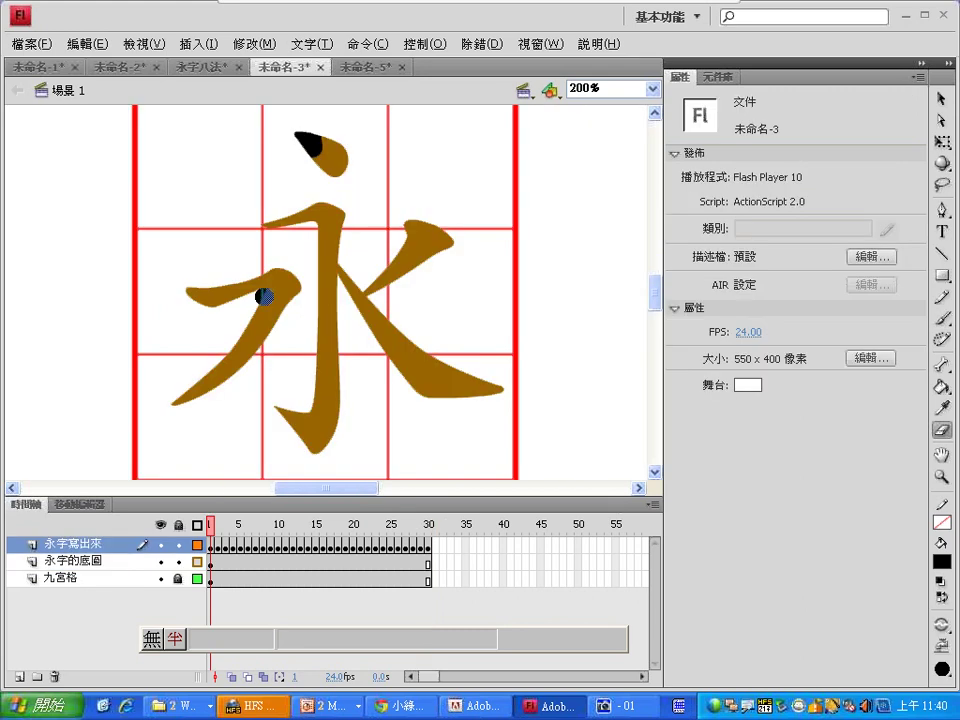
Step: On frame 2, erase all strokes below the dot and trim the dot so its black part reaches past frame 1's
click(219, 524)
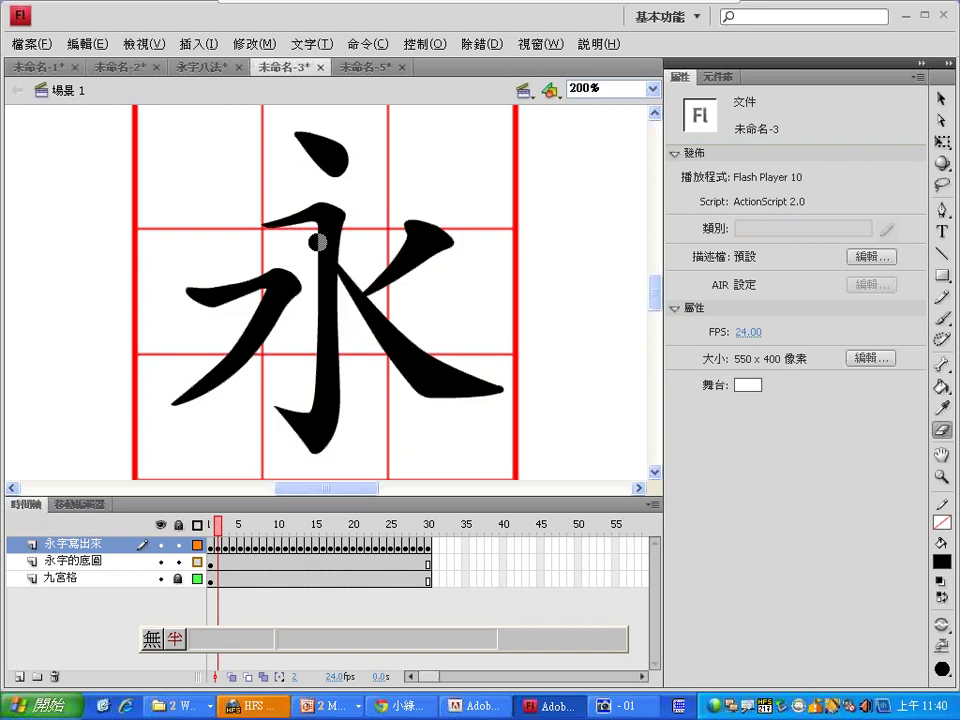
mouse_move(351, 205)
mouse_down()
mouse_move(325, 233)
mouse_move(320, 410)
mouse_move(330, 413)
mouse_move(342, 386)
mouse_move(298, 432)
mouse_move(283, 401)
mouse_move(331, 436)
mouse_move(300, 420)
mouse_up()
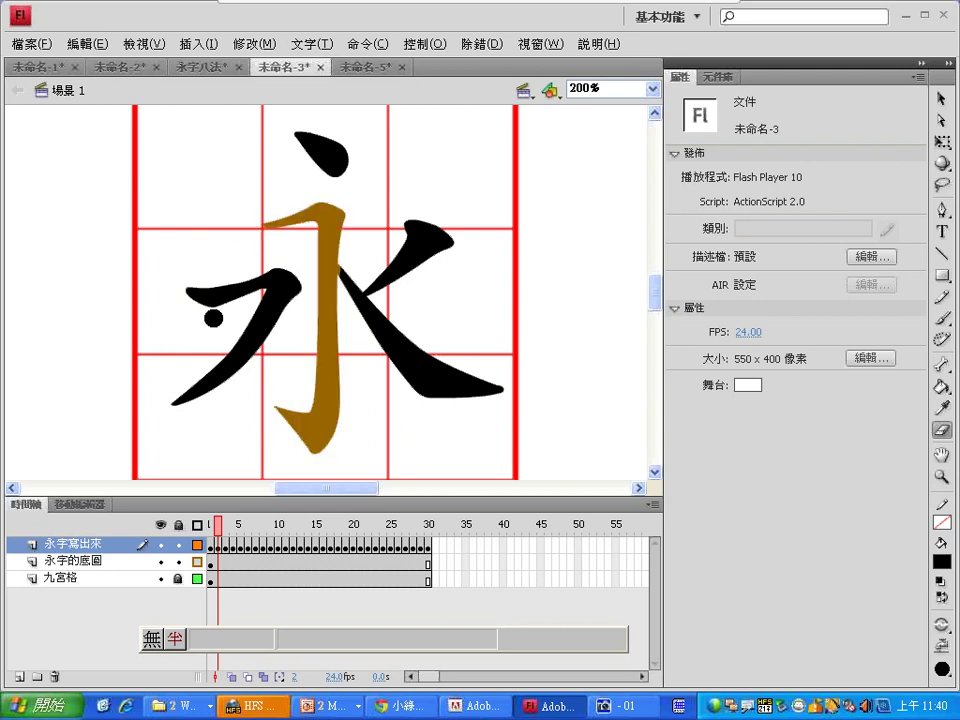
mouse_move(175, 296)
mouse_down()
mouse_move(288, 272)
mouse_move(262, 300)
mouse_move(254, 344)
mouse_move(181, 396)
mouse_move(406, 289)
mouse_move(335, 272)
mouse_move(388, 342)
mouse_move(396, 324)
mouse_move(428, 387)
mouse_move(462, 391)
mouse_move(466, 371)
mouse_move(378, 287)
mouse_move(435, 224)
mouse_up()
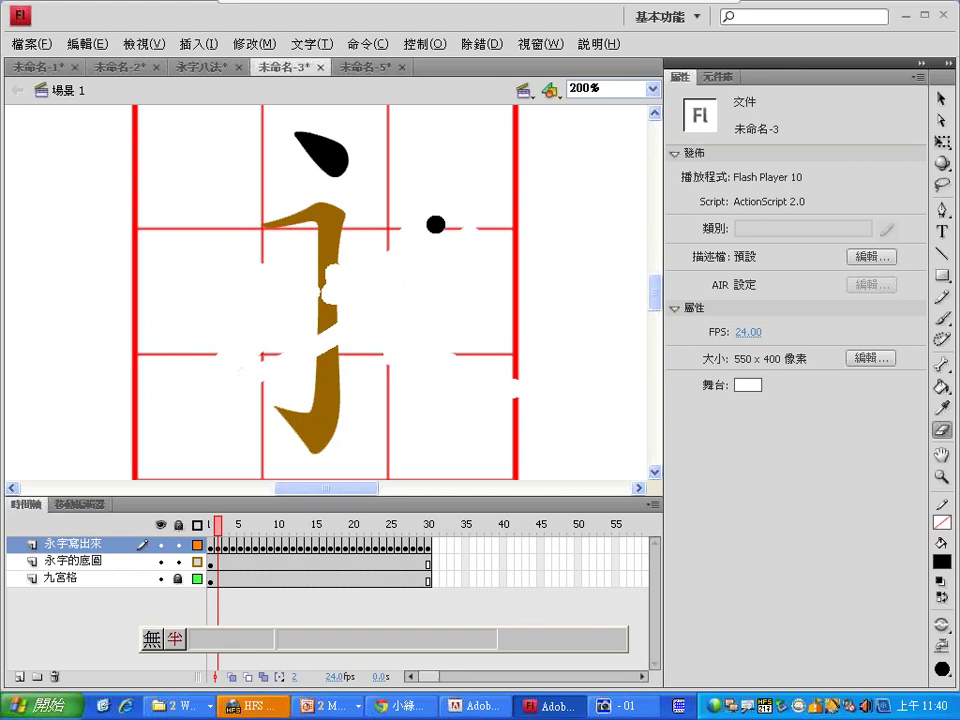
drag(435, 224, 398, 255)
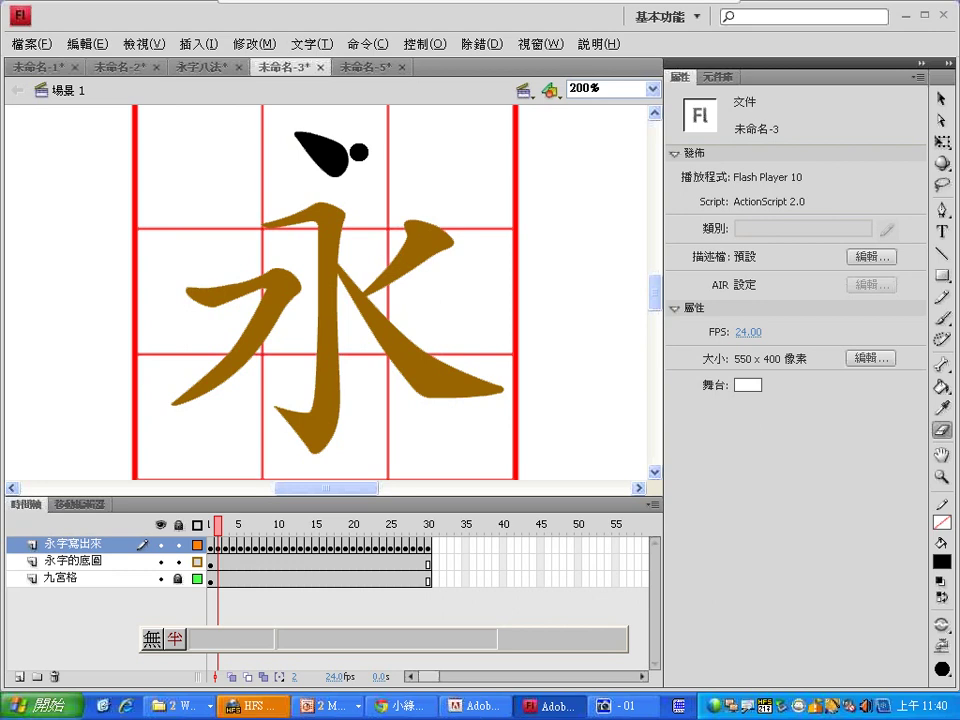
mouse_move(343, 140)
mouse_down()
mouse_move(347, 150)
mouse_move(335, 148)
mouse_move(318, 171)
mouse_move(335, 146)
mouse_move(344, 155)
mouse_move(328, 152)
mouse_move(324, 176)
mouse_up()
Step: Compare frames 1 to 3, and on frame 3 erase all strokes of 永 except the complete dot
click(211, 525)
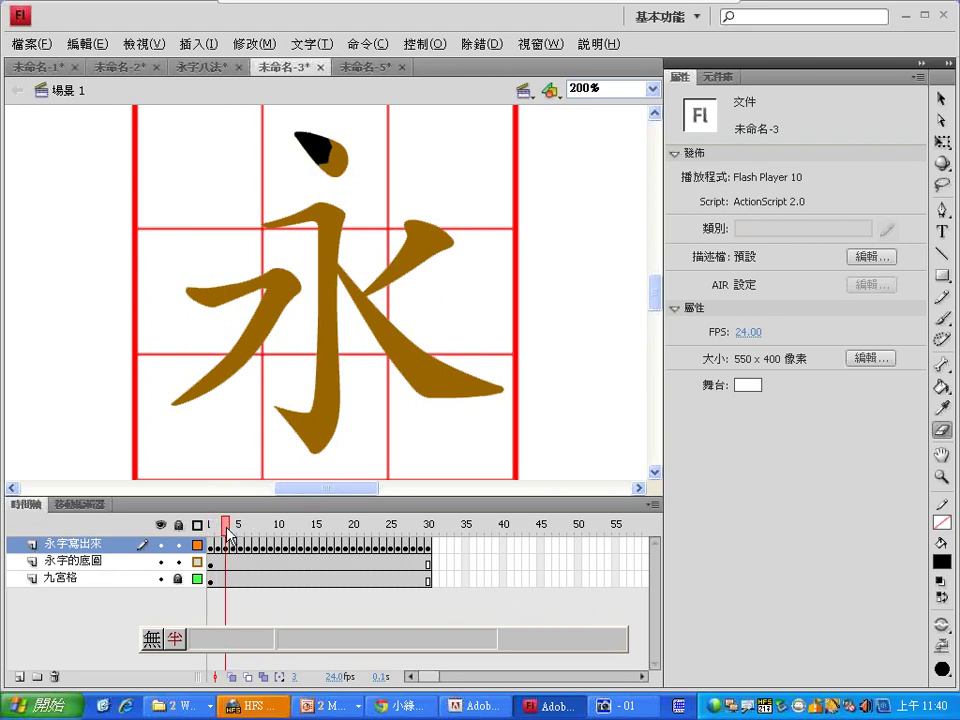
drag(211, 525, 226, 524)
mouse_move(321, 214)
mouse_down()
mouse_move(268, 224)
mouse_move(330, 225)
mouse_move(327, 356)
mouse_move(316, 305)
mouse_move(321, 400)
mouse_move(334, 425)
mouse_move(315, 444)
mouse_move(272, 396)
mouse_up()
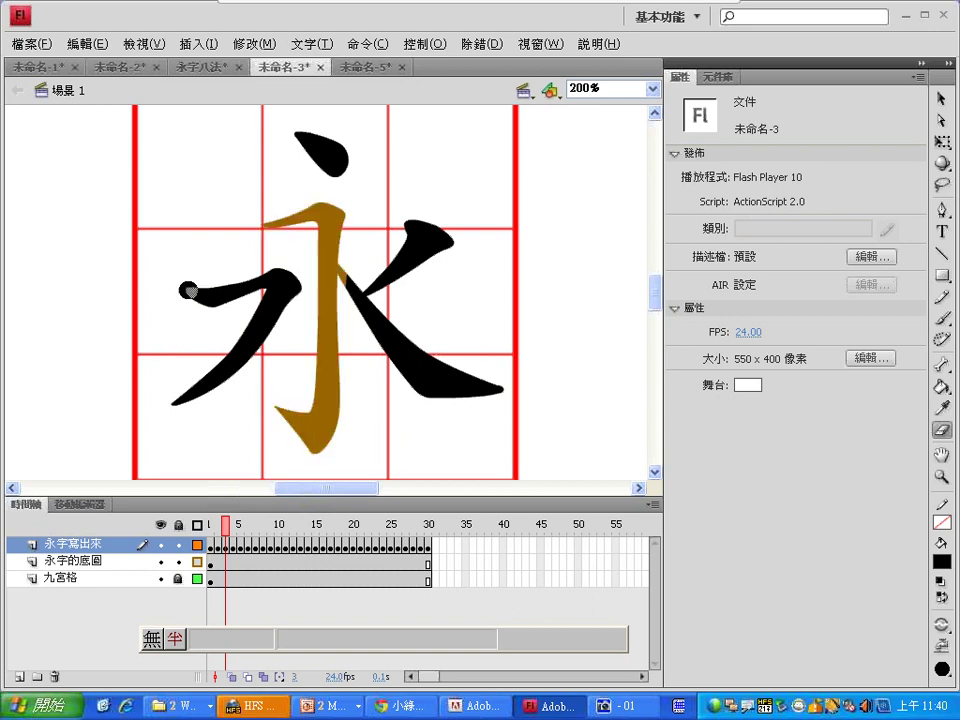
mouse_move(189, 287)
mouse_down()
mouse_move(265, 278)
mouse_move(285, 289)
mouse_move(254, 322)
mouse_move(285, 314)
mouse_move(247, 342)
mouse_move(248, 357)
mouse_move(176, 406)
mouse_up()
mouse_move(354, 293)
mouse_down()
mouse_move(371, 318)
mouse_move(402, 333)
mouse_move(385, 331)
mouse_move(495, 396)
mouse_move(420, 378)
mouse_move(428, 373)
mouse_move(460, 398)
mouse_move(441, 397)
mouse_move(393, 259)
mouse_move(440, 231)
mouse_move(392, 284)
mouse_up()
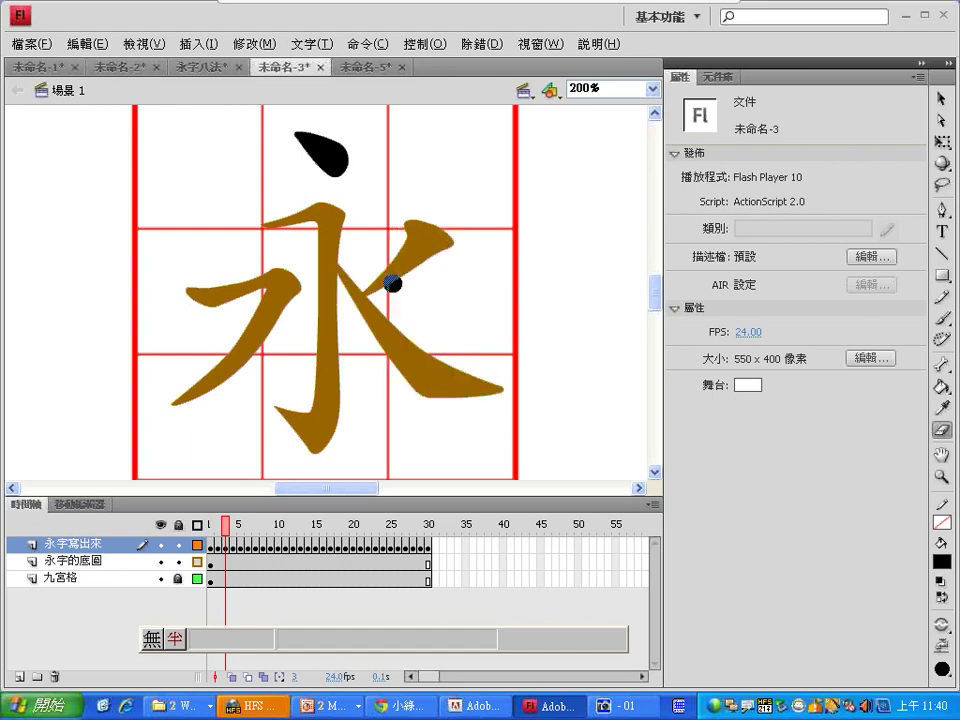
Step: Select keyframes 4 to 30 of the 永字寫出來 layer and move them two frames later
click(234, 548)
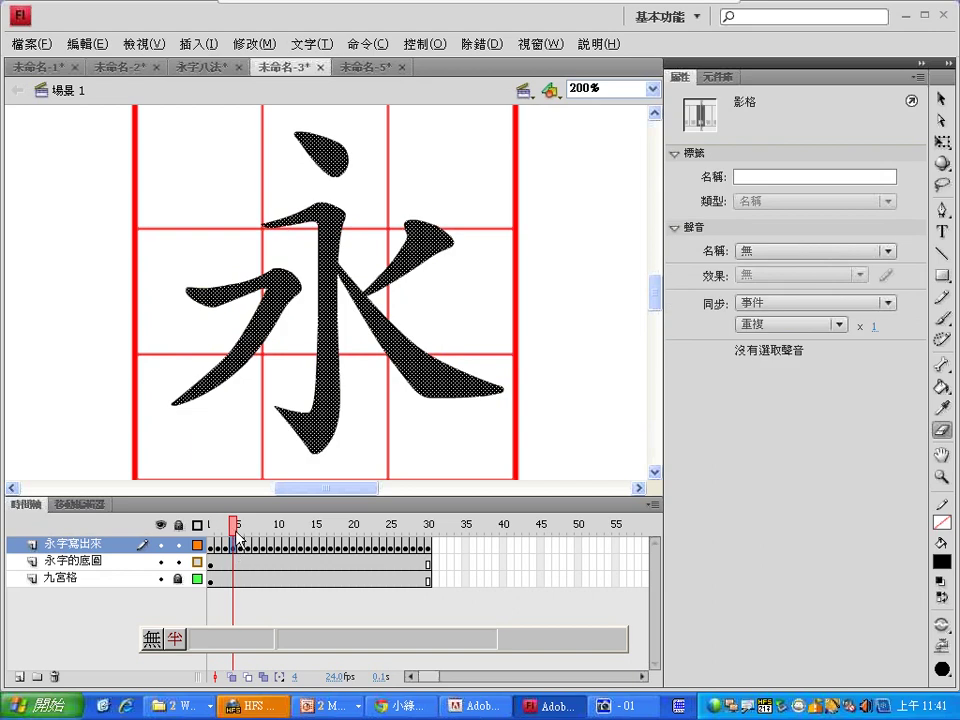
mouse_move(238, 533)
mouse_down()
mouse_move(210, 524)
mouse_move(227, 520)
mouse_up()
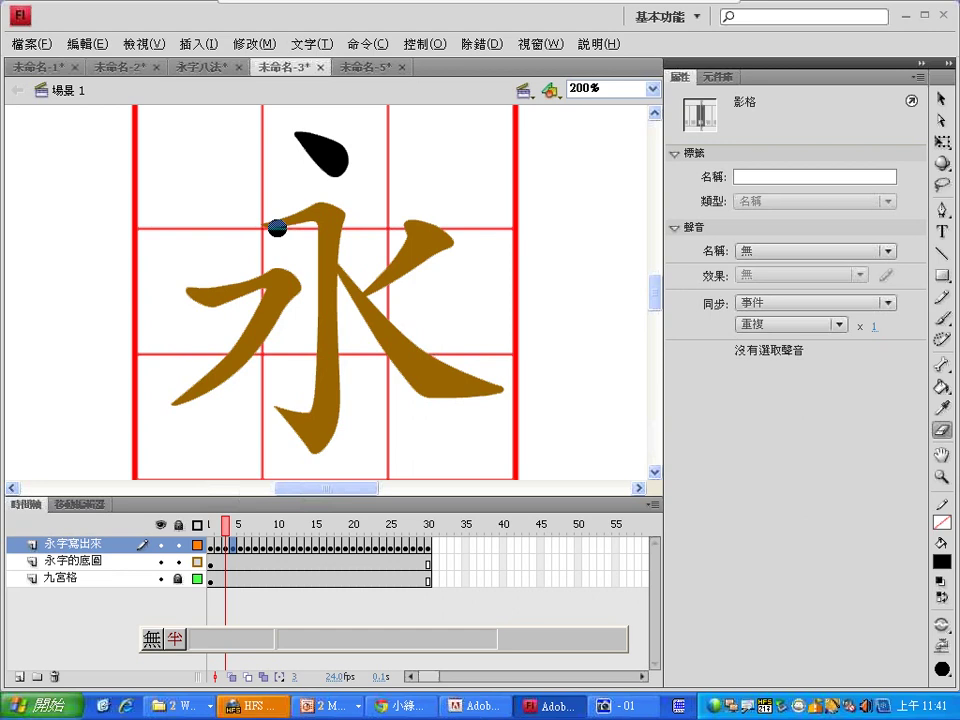
click(422, 546)
drag(425, 548, 257, 553)
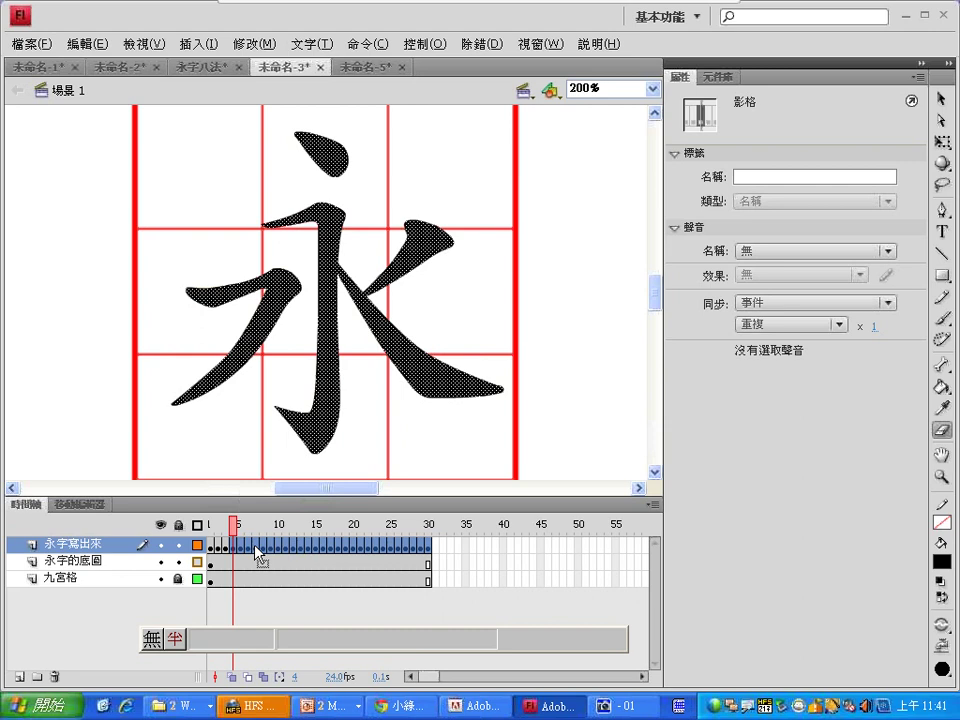
Step: Scrub from frame 1 to frame 6, and erase everything there except the dot and the start of the second stroke
click(212, 524)
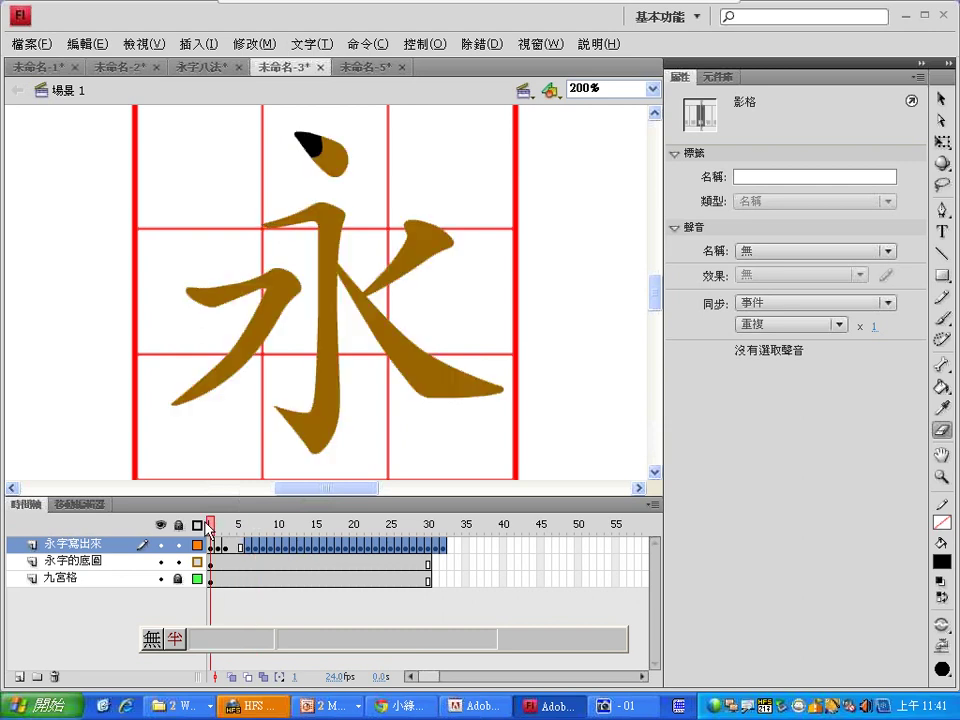
drag(218, 528, 249, 529)
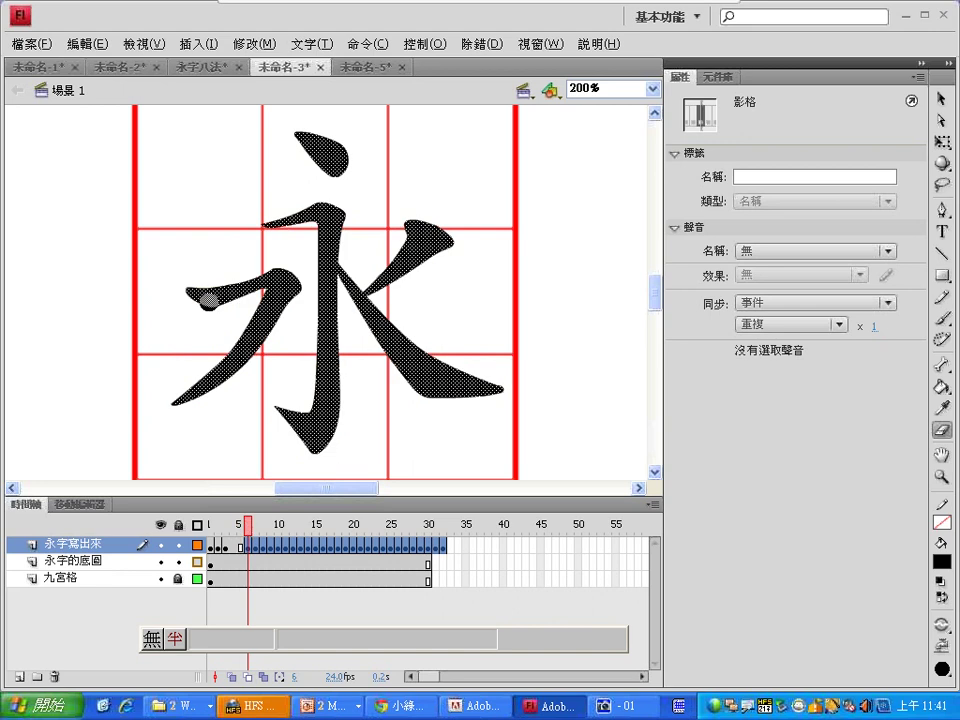
mouse_move(200, 292)
mouse_down()
mouse_move(291, 262)
mouse_move(249, 302)
mouse_move(253, 315)
mouse_move(278, 318)
mouse_move(180, 392)
mouse_move(316, 453)
mouse_move(377, 401)
mouse_move(463, 396)
mouse_move(439, 386)
mouse_move(433, 360)
mouse_move(454, 364)
mouse_move(465, 399)
mouse_move(287, 299)
mouse_move(330, 374)
mouse_move(336, 341)
mouse_move(392, 321)
mouse_move(378, 315)
mouse_move(439, 242)
mouse_move(432, 255)
mouse_move(450, 246)
mouse_move(402, 287)
mouse_move(315, 299)
mouse_move(332, 284)
mouse_move(336, 216)
mouse_move(291, 202)
mouse_move(315, 210)
mouse_move(313, 229)
mouse_move(306, 225)
mouse_move(314, 213)
mouse_move(369, 311)
mouse_up()
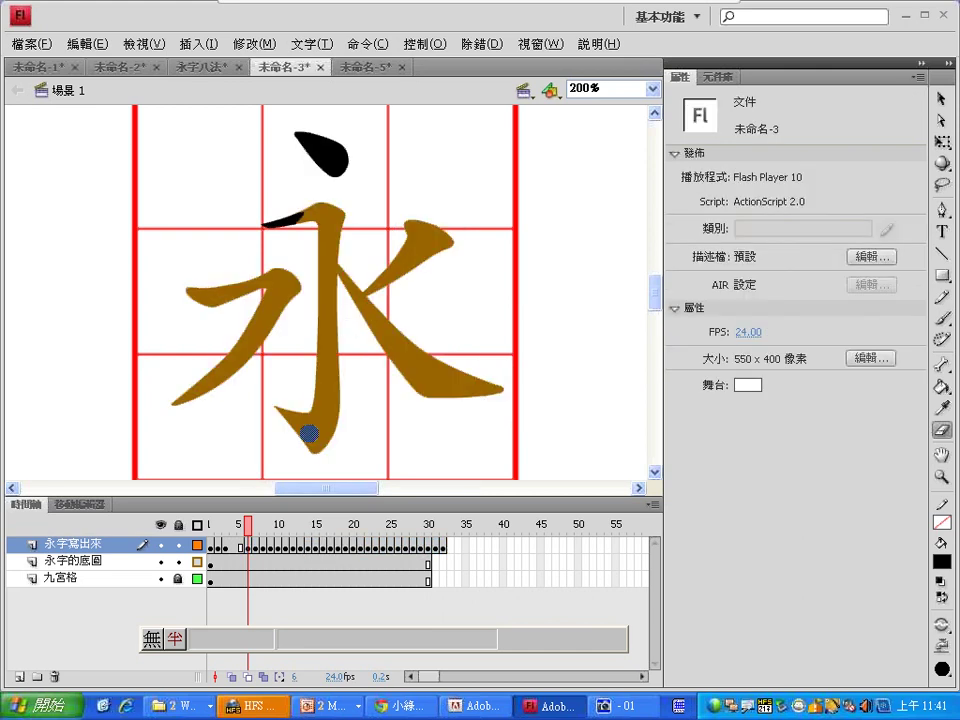
Step: On frame 7, erase everything except the dot and the second stroke's horizontal part up to its corner
click(254, 545)
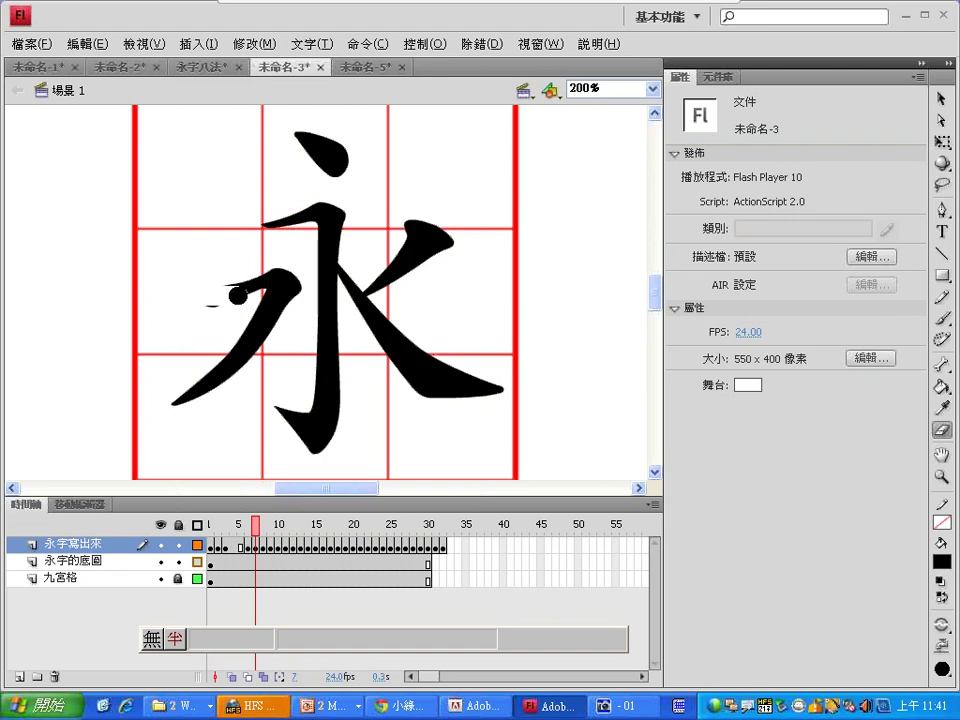
mouse_move(270, 276)
mouse_down()
mouse_move(293, 304)
mouse_move(230, 358)
mouse_move(243, 357)
mouse_move(238, 363)
mouse_move(186, 392)
mouse_up()
mouse_move(285, 410)
mouse_down()
mouse_move(313, 437)
mouse_move(329, 403)
mouse_move(363, 422)
mouse_move(458, 404)
mouse_move(506, 372)
mouse_move(317, 429)
mouse_move(301, 382)
mouse_move(465, 360)
mouse_move(344, 364)
mouse_move(330, 351)
mouse_move(419, 313)
mouse_move(306, 308)
mouse_move(428, 250)
mouse_move(402, 243)
mouse_move(440, 229)
mouse_move(442, 245)
mouse_move(379, 257)
mouse_move(314, 288)
mouse_move(339, 247)
mouse_move(317, 241)
mouse_move(334, 216)
mouse_up()
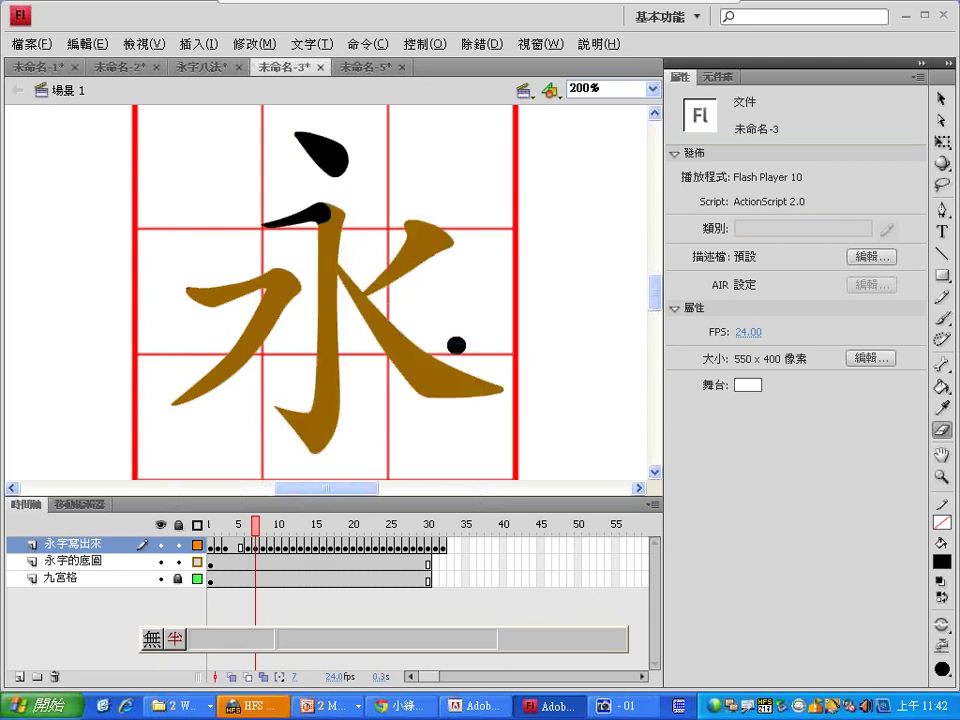
Step: On frame 8, erase the left stroke of 永, and undo the last excess erasing
click(266, 531)
mouse_move(176, 288)
mouse_down()
mouse_move(287, 276)
mouse_move(269, 309)
mouse_move(153, 393)
mouse_move(176, 374)
mouse_move(155, 419)
mouse_move(254, 337)
mouse_move(200, 371)
mouse_move(286, 312)
mouse_move(200, 402)
mouse_up()
key(ctrl+z)
mouse_move(575, 6)
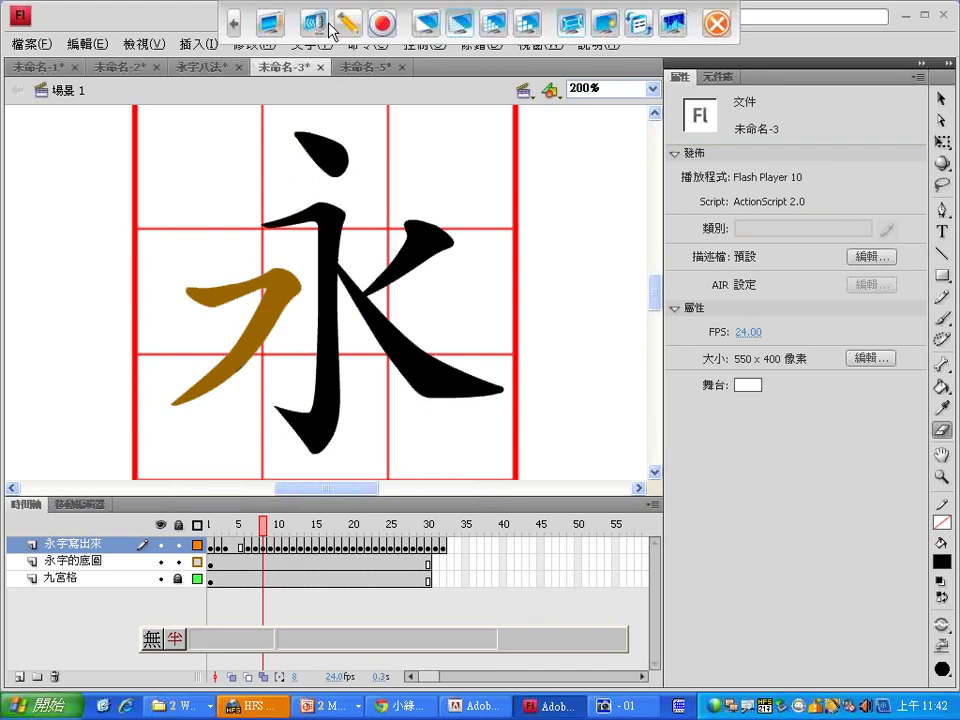
click(717, 26)
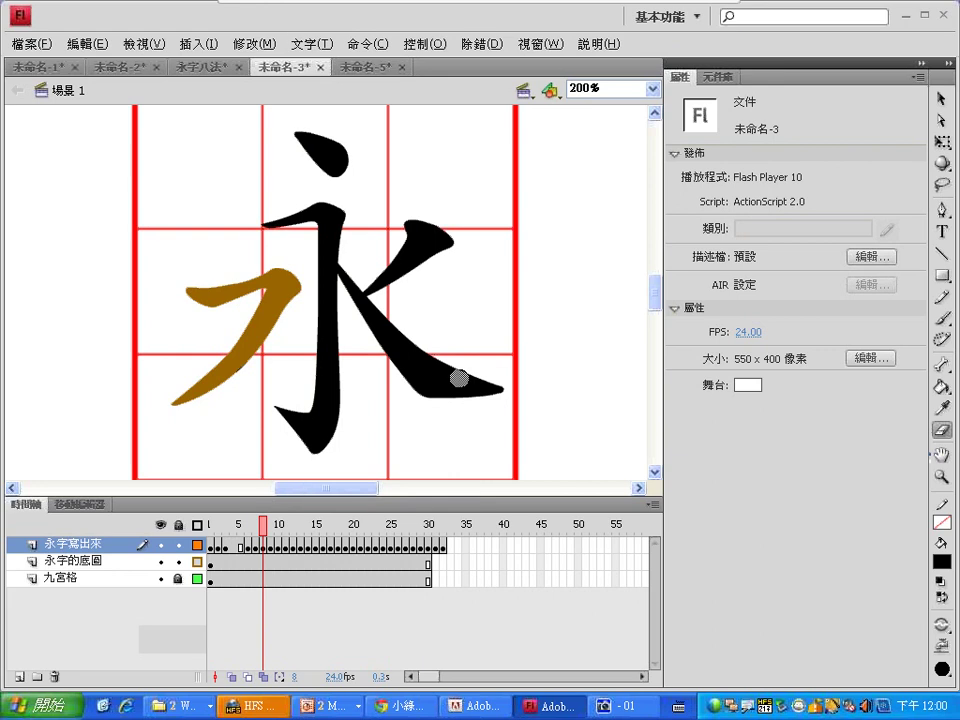
Step: Return to frame 3, test the movie to examine how the base layer appears in playback, and close the preview
mouse_move(266, 540)
mouse_down()
mouse_move(214, 527)
mouse_move(232, 533)
mouse_up()
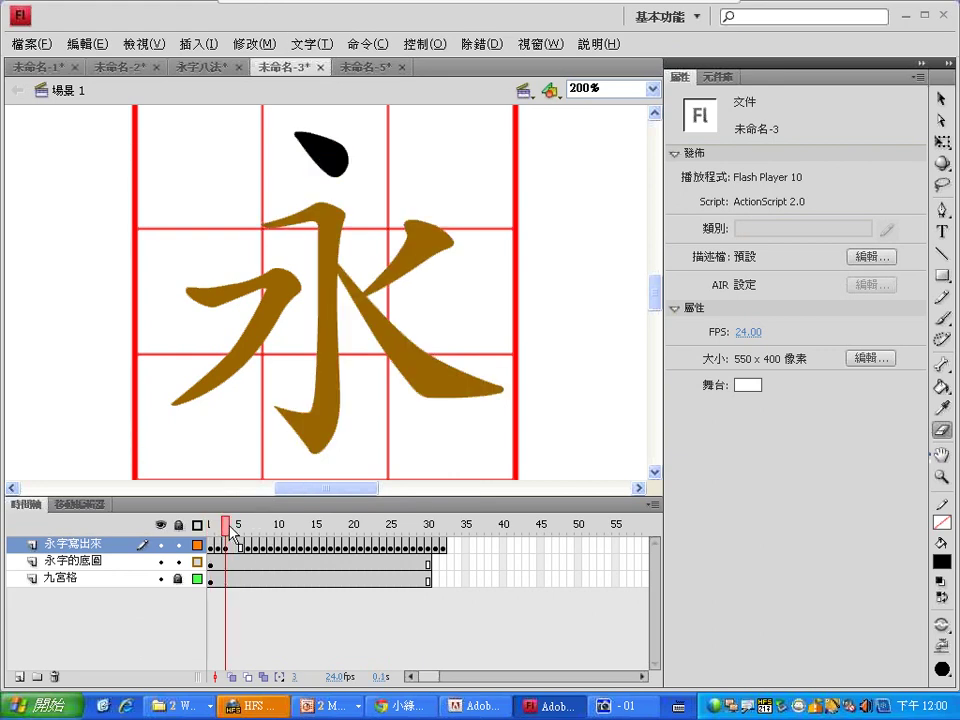
click(426, 46)
click(463, 163)
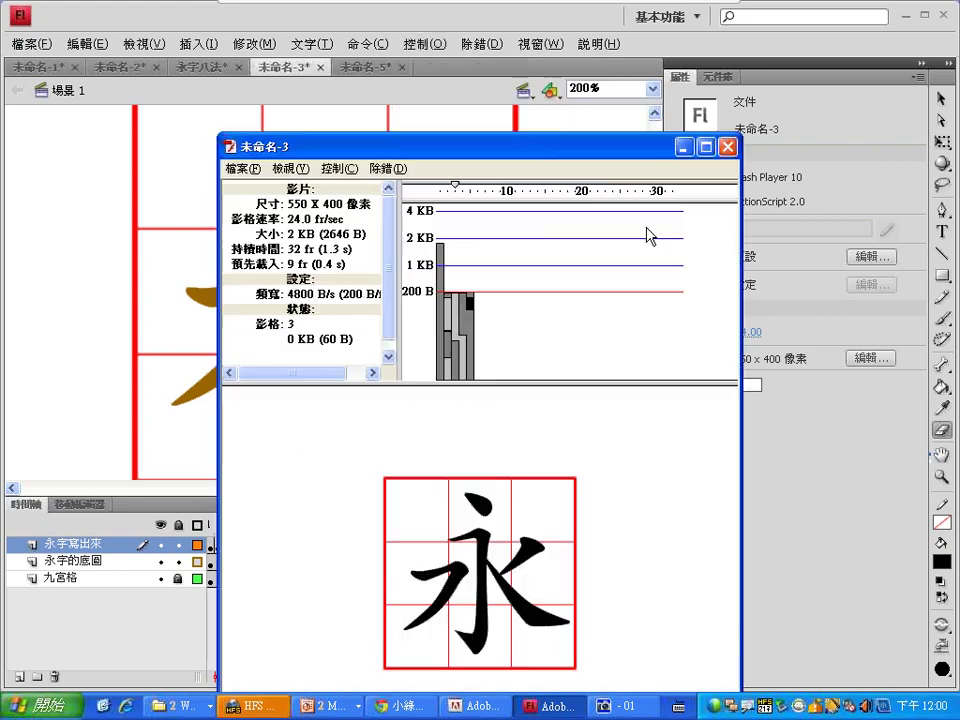
drag(543, 155, 540, 79)
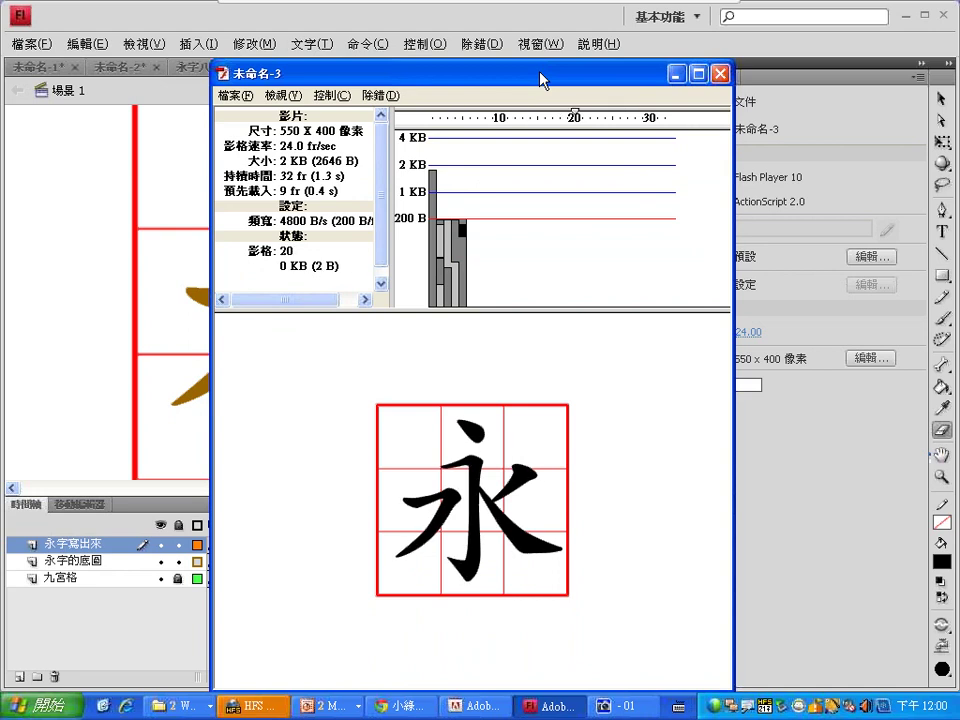
click(719, 73)
Step: Turn the 永字的底圖 layer into a guide layer
click(130, 561)
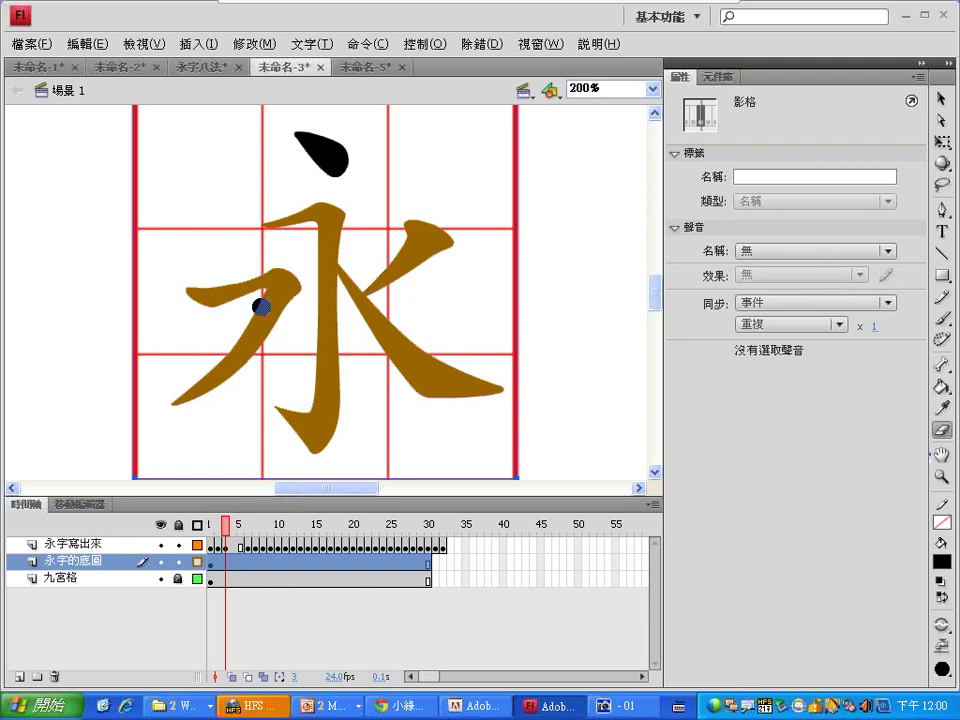
click(424, 44)
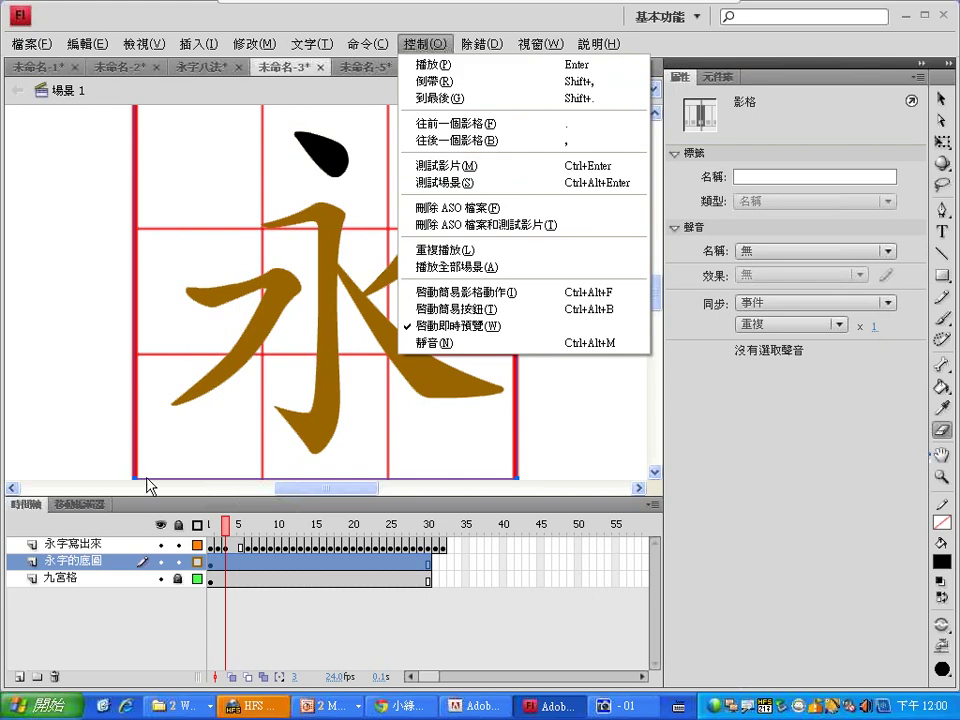
click(112, 570)
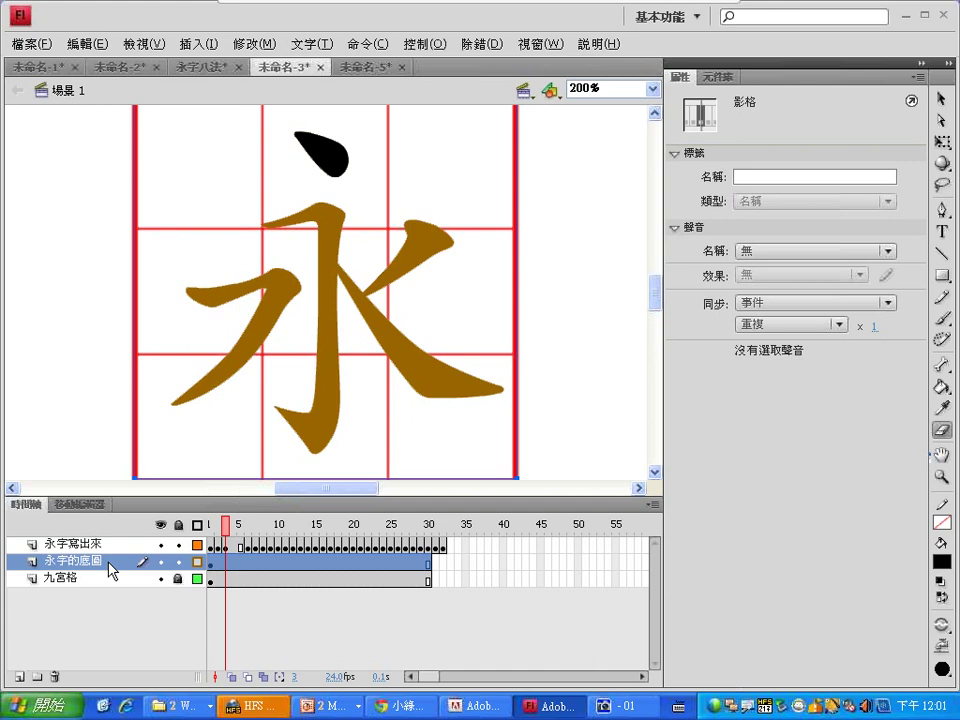
right_click(112, 570)
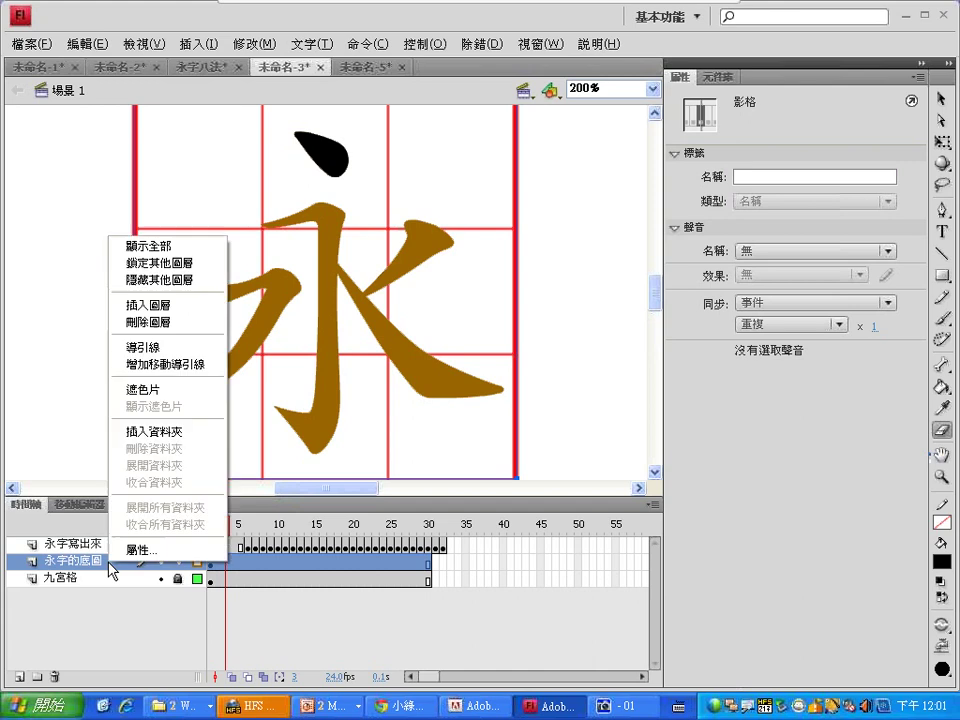
click(163, 350)
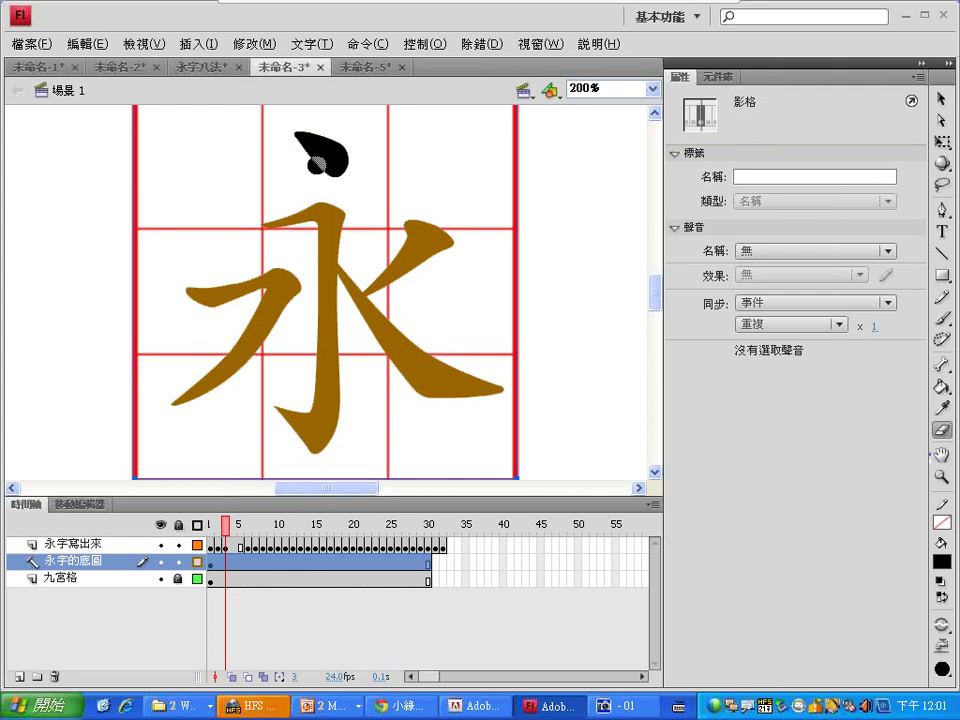
Step: Test the movie again with the base layer set as a guide, and close the preview
click(425, 44)
click(463, 166)
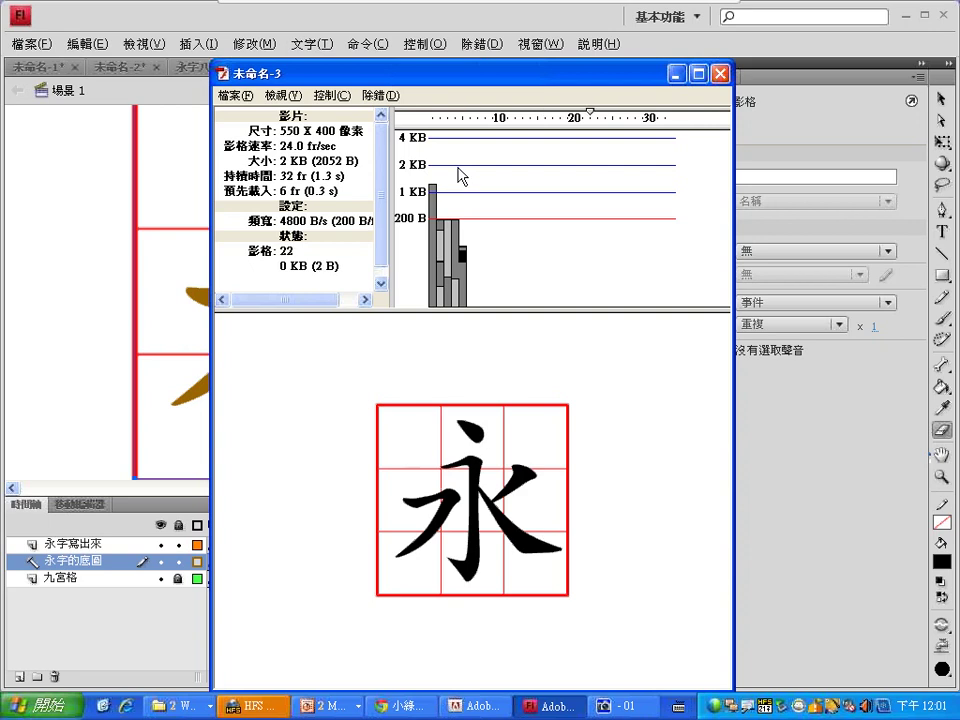
click(719, 73)
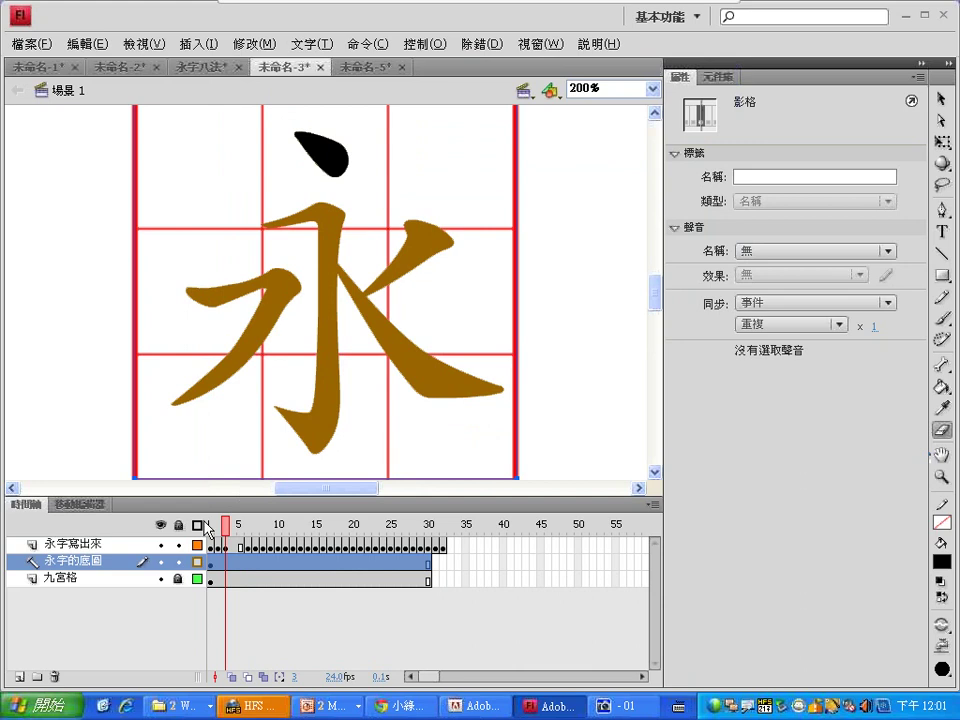
Step: Switch the guide setting of the 永字的底圖 layer off and back on
right_click(123, 561)
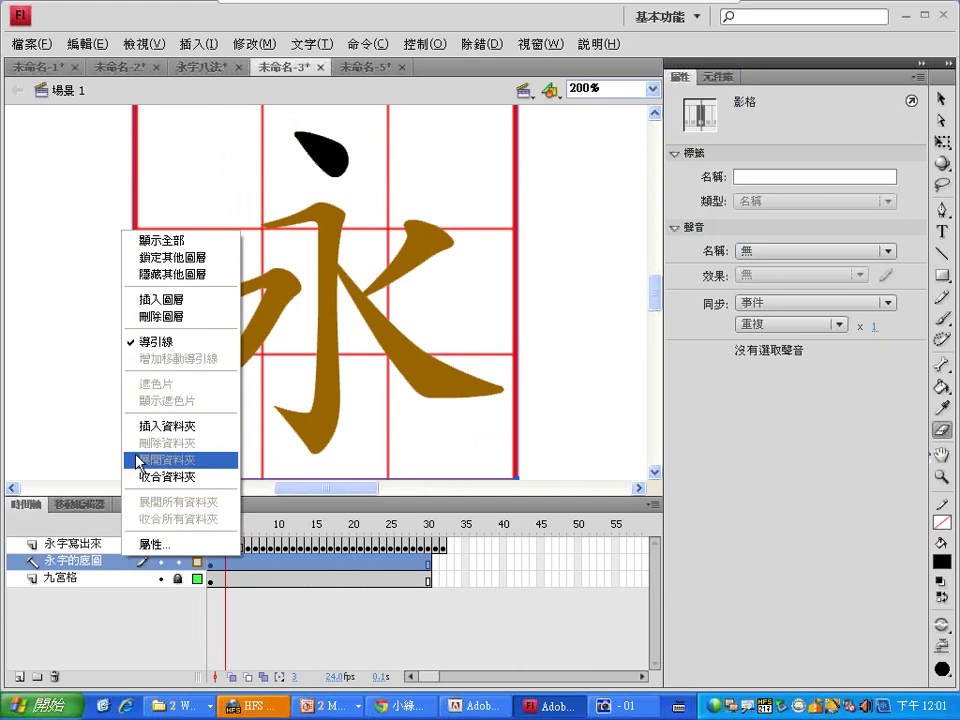
click(176, 343)
right_click(100, 566)
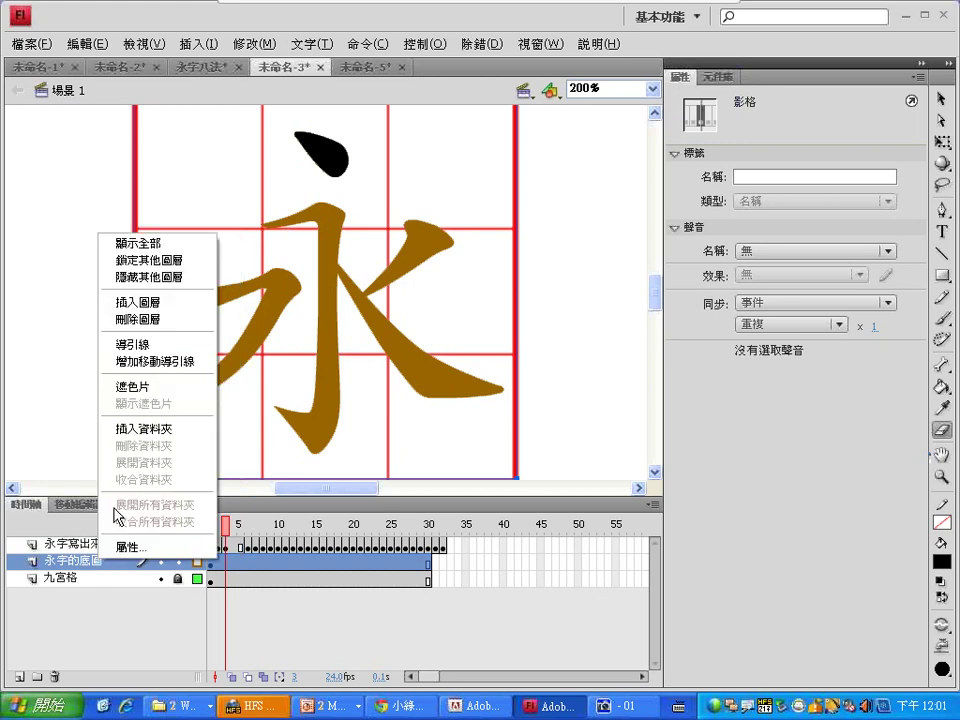
click(160, 343)
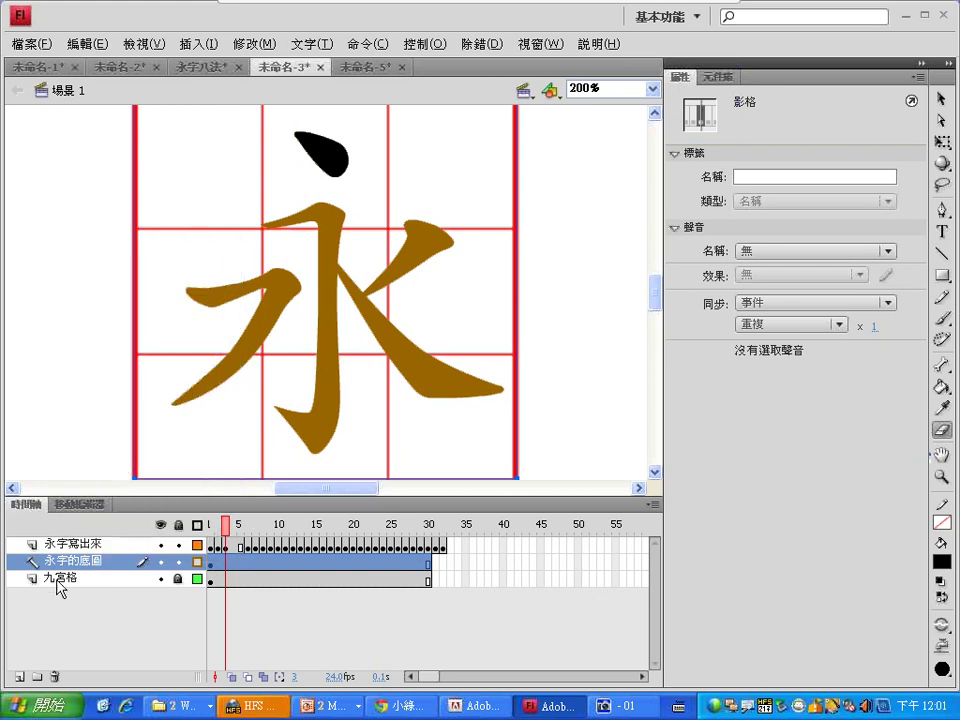